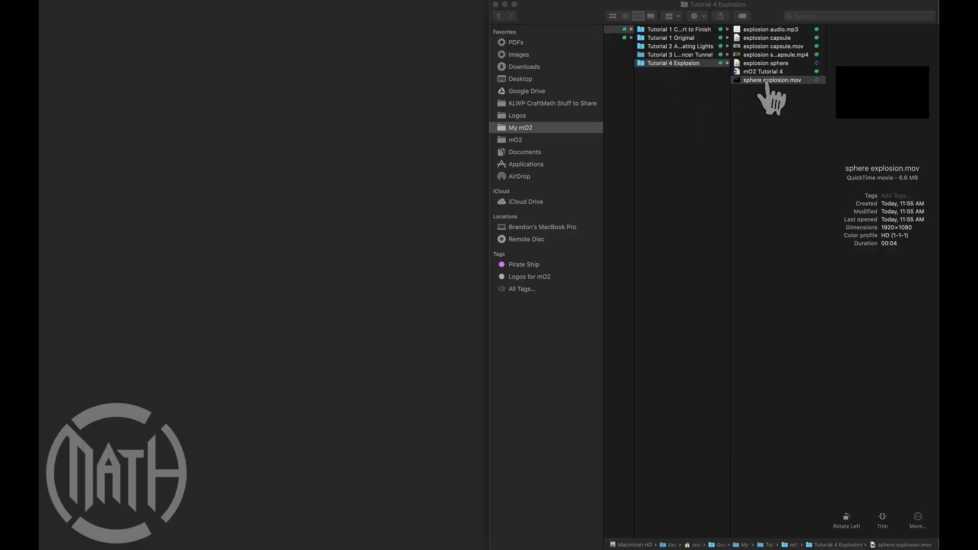
# - Look through the Tutorial 4 Explosion folder, checking the capsule and sphere project files, the explosion movies and the explosion audio
pyautogui.click(761, 44)
pyautogui.click(759, 39)
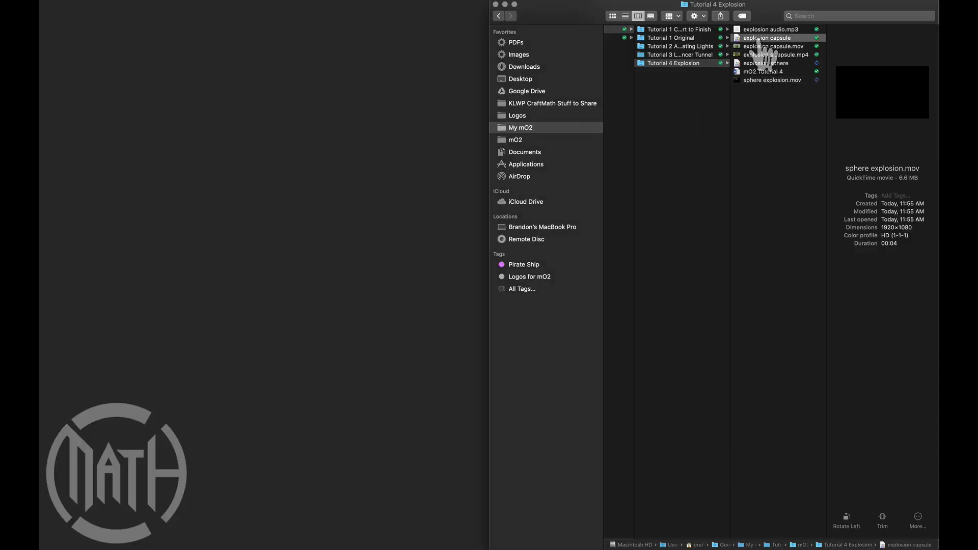
pyautogui.click(764, 65)
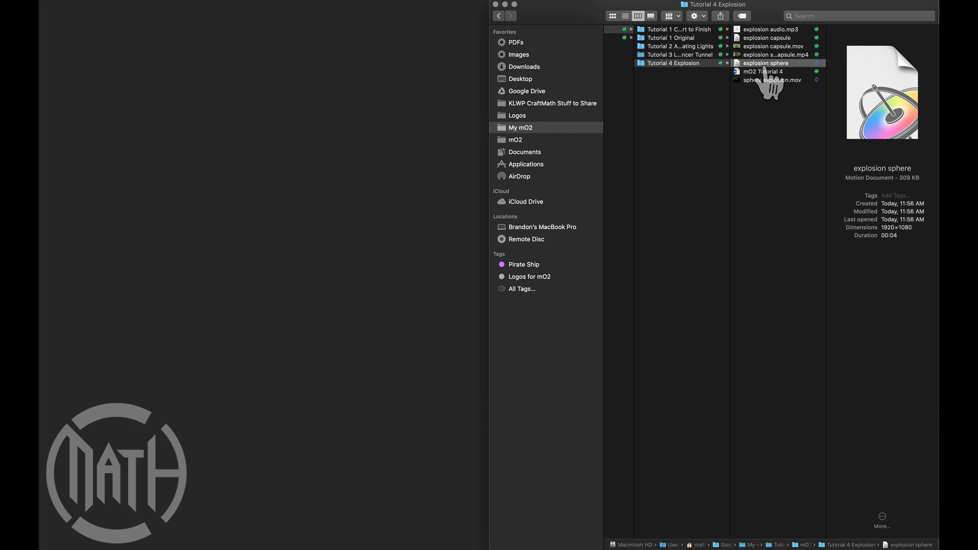
pyautogui.click(763, 39)
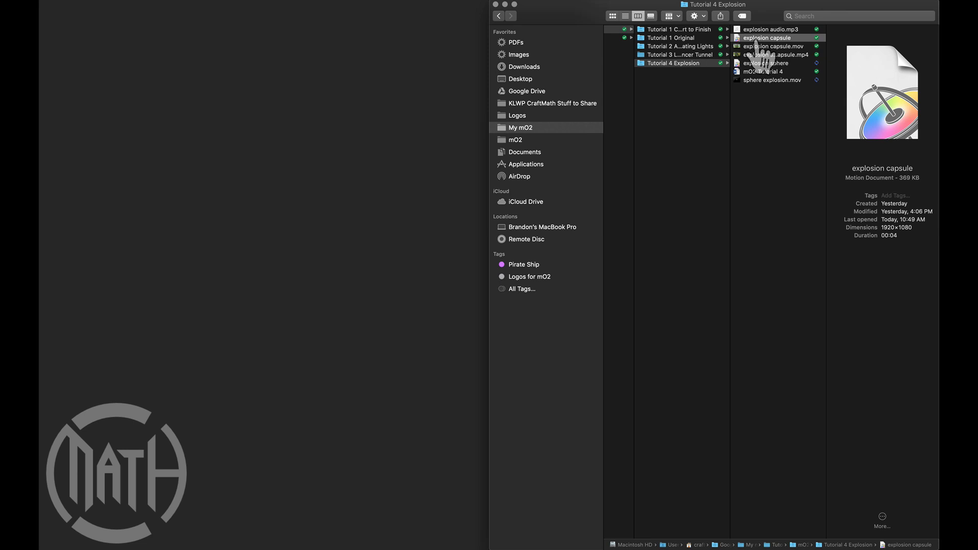
pyautogui.press('Down')
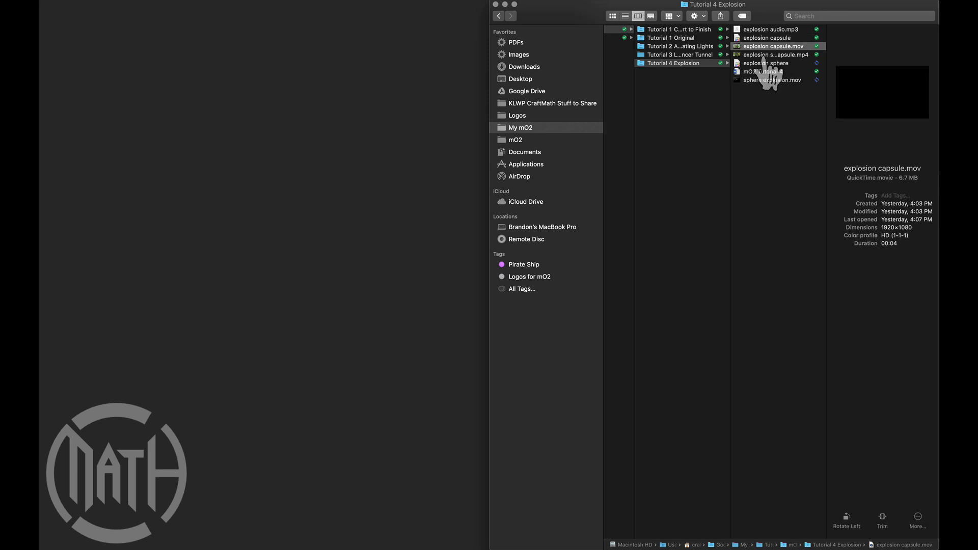
pyautogui.press('Down')
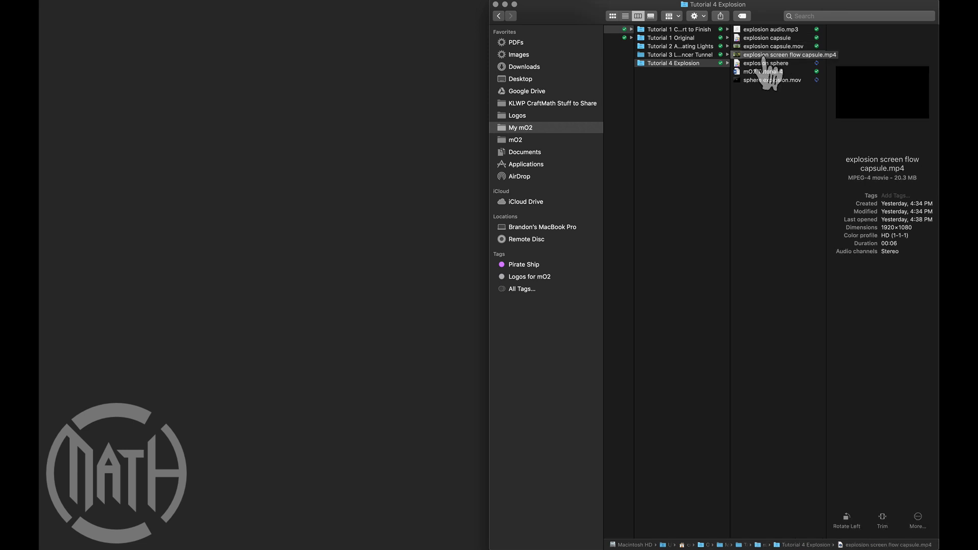
pyautogui.click(756, 30)
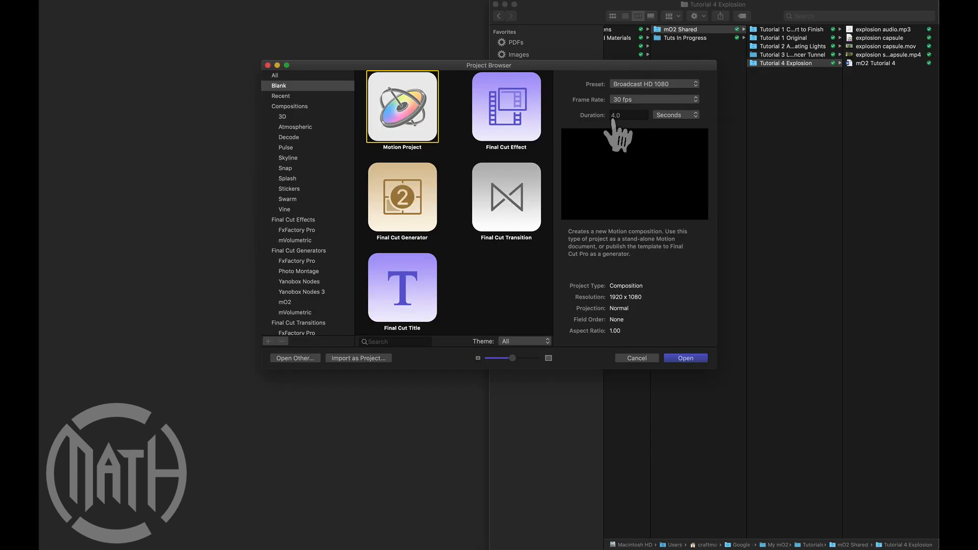
# - Create a blank Motion project at Broadcast HD 1080, 30 fps, 4 seconds, and add the mO2 generator to it
pyautogui.click(679, 359)
pyautogui.click(465, 20)
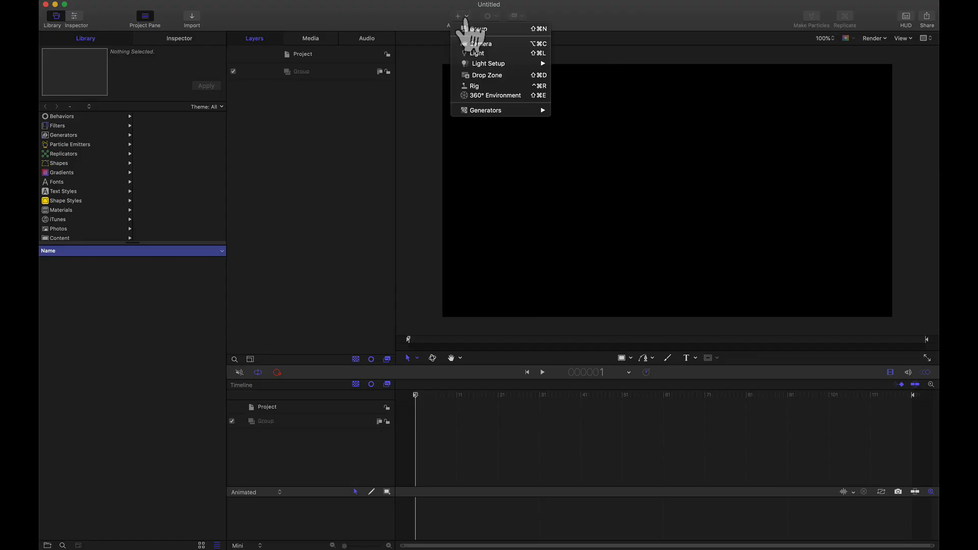
pyautogui.moveTo(489, 110)
pyautogui.moveTo(576, 126)
pyautogui.click(673, 132)
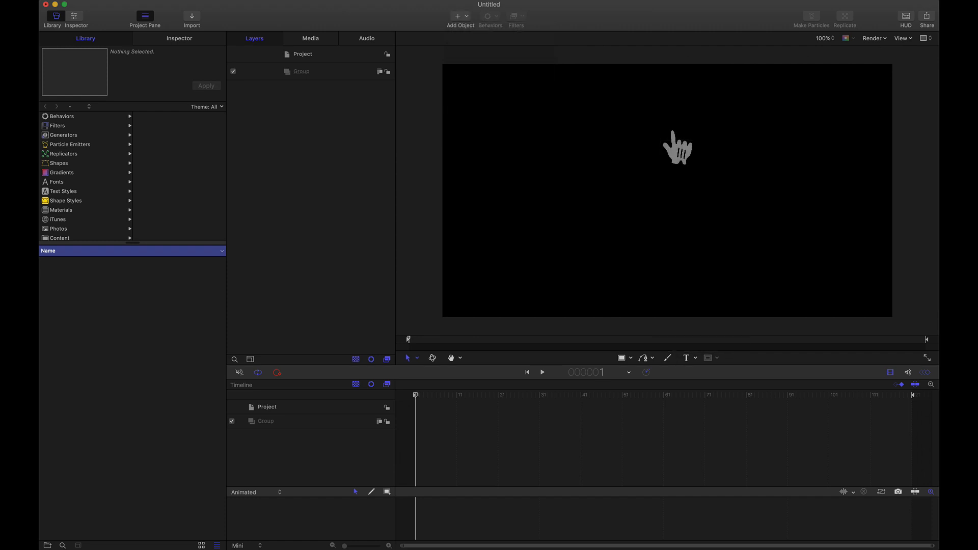
# - Hide the project pane and the timeline layers, and enlarge the canvas area with the frame fitted to it
pyautogui.click(145, 17)
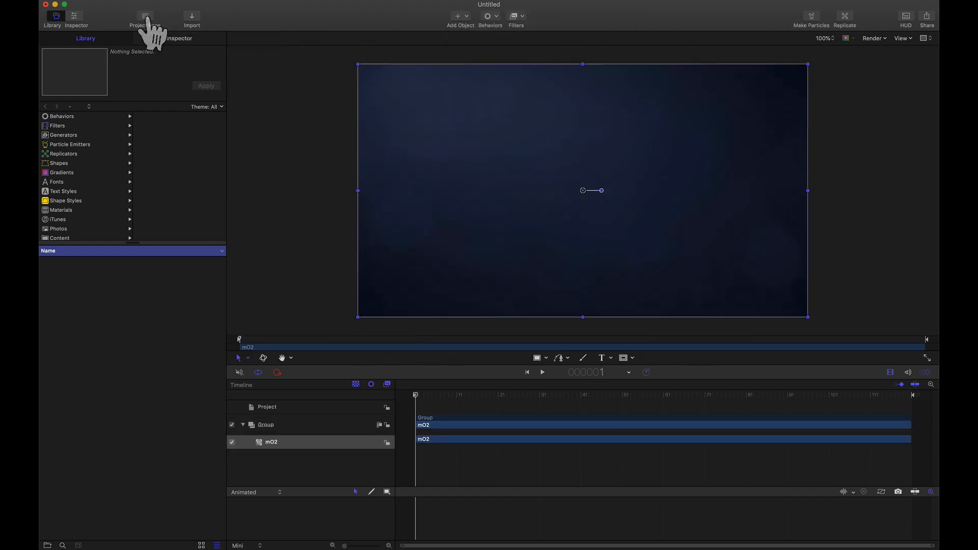
pyautogui.click(891, 373)
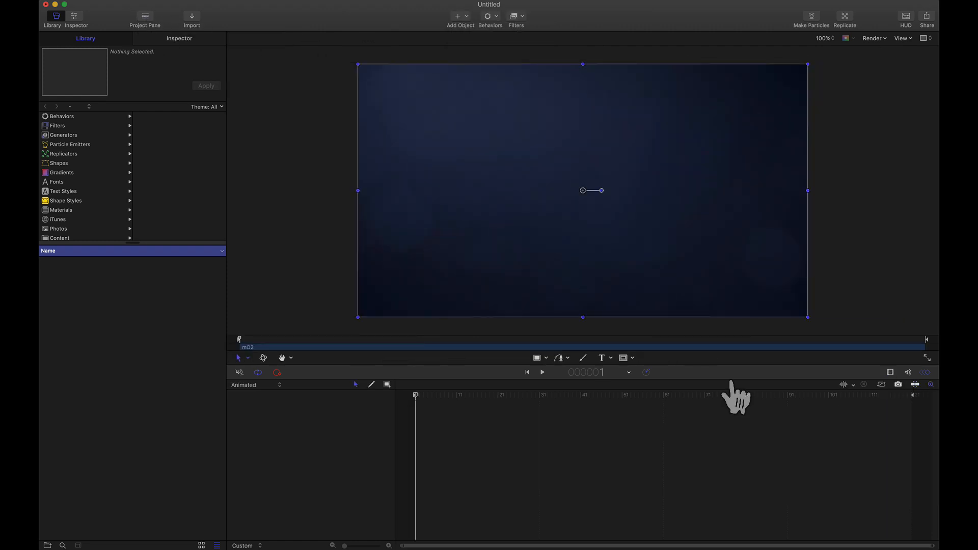
pyautogui.moveTo(732, 382); pyautogui.dragTo(733, 407)
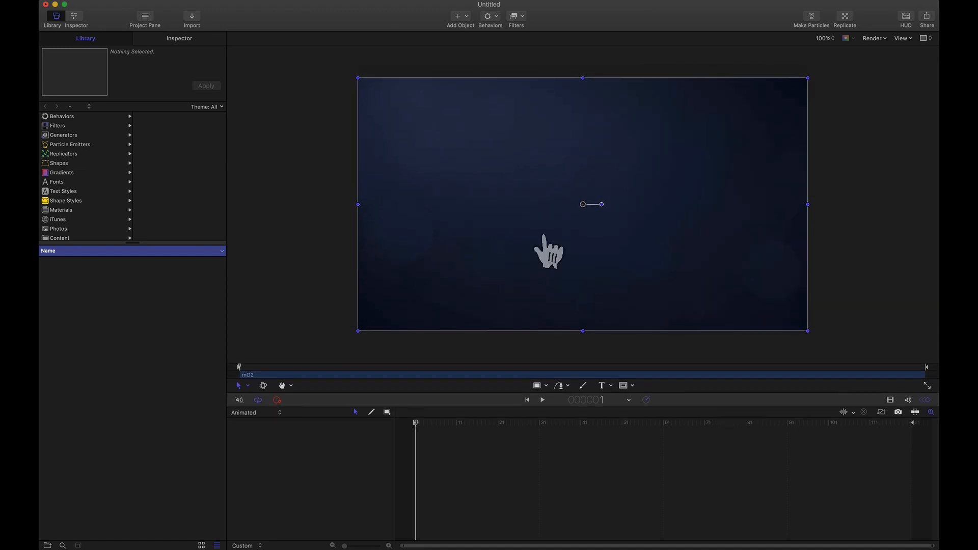
pyautogui.hotkey('shift', 'z')
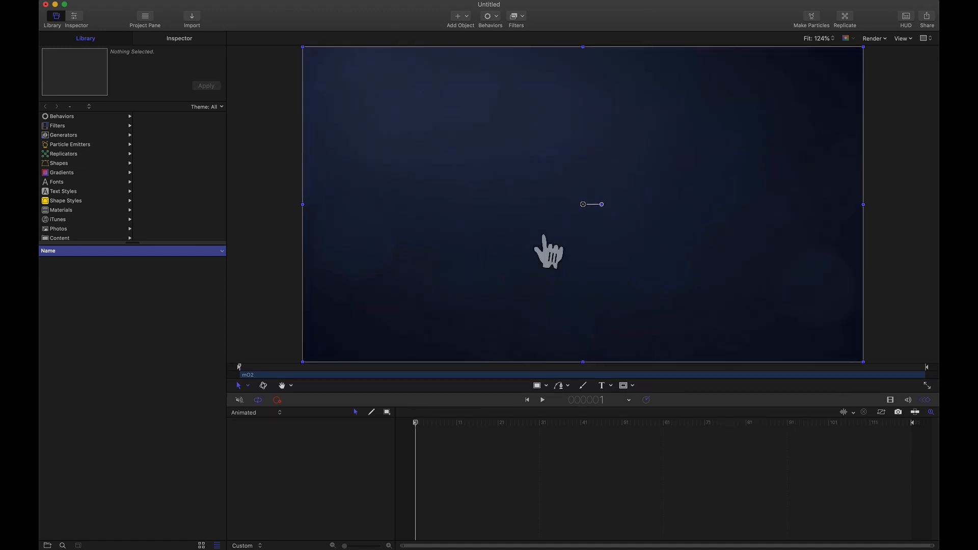
# - Add a Sphere primitive model to the mO2 scene content
pyautogui.click(180, 38)
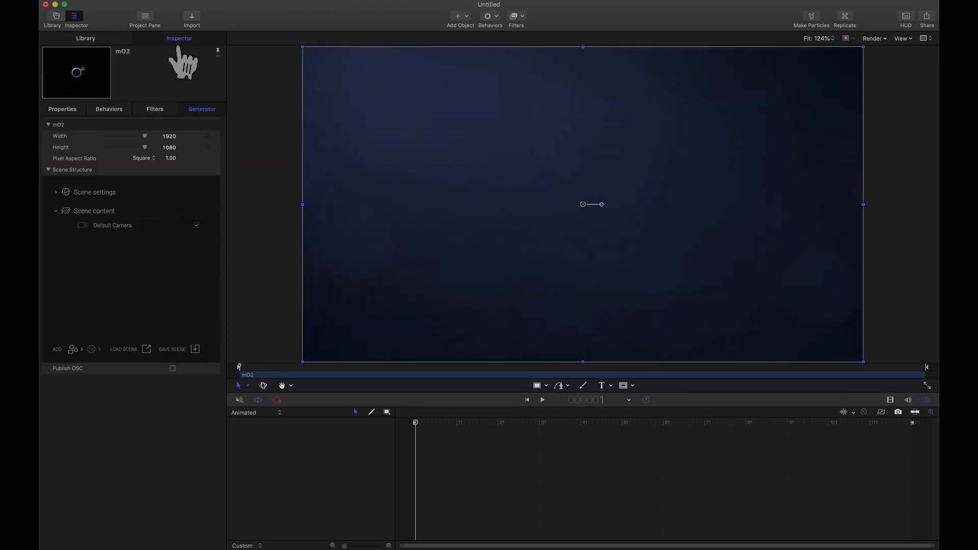
pyautogui.click(73, 349)
pyautogui.moveTo(92, 352)
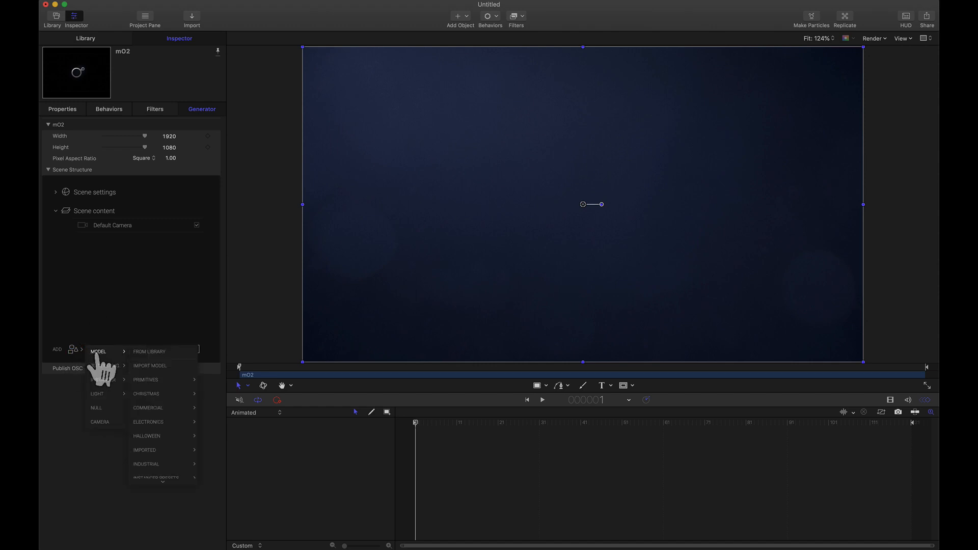
pyautogui.moveTo(152, 380)
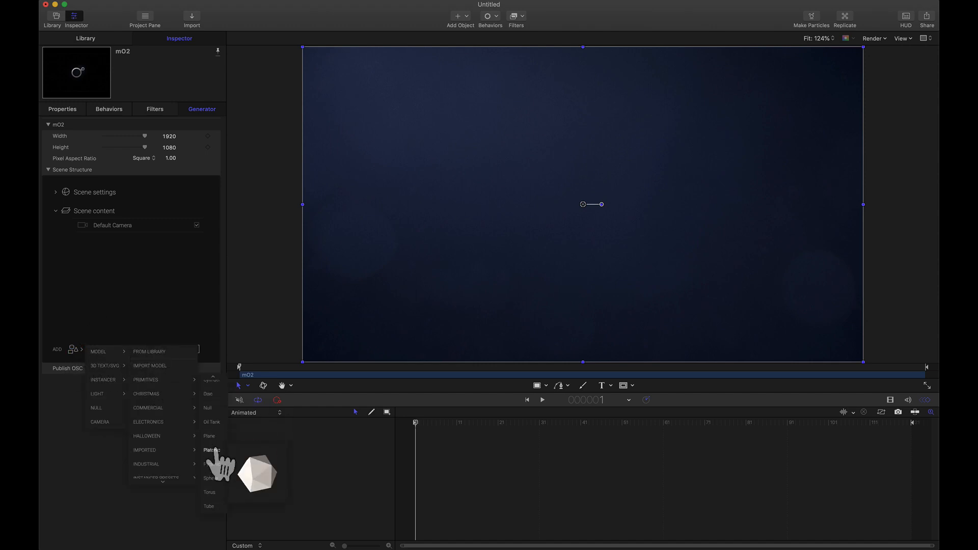
pyautogui.click(209, 480)
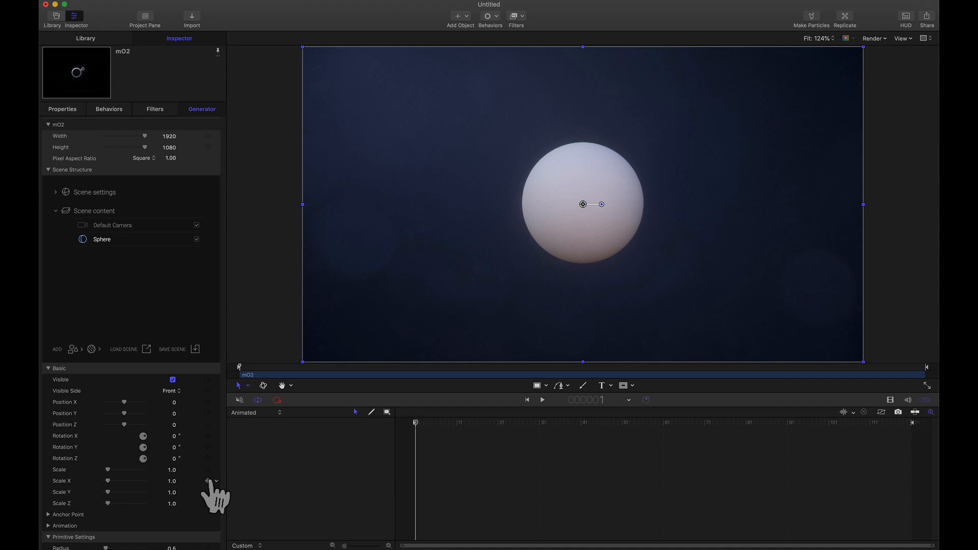
# - Browse the mO2 instancer preset models as far as Particle Burst without adding one
pyautogui.click(75, 352)
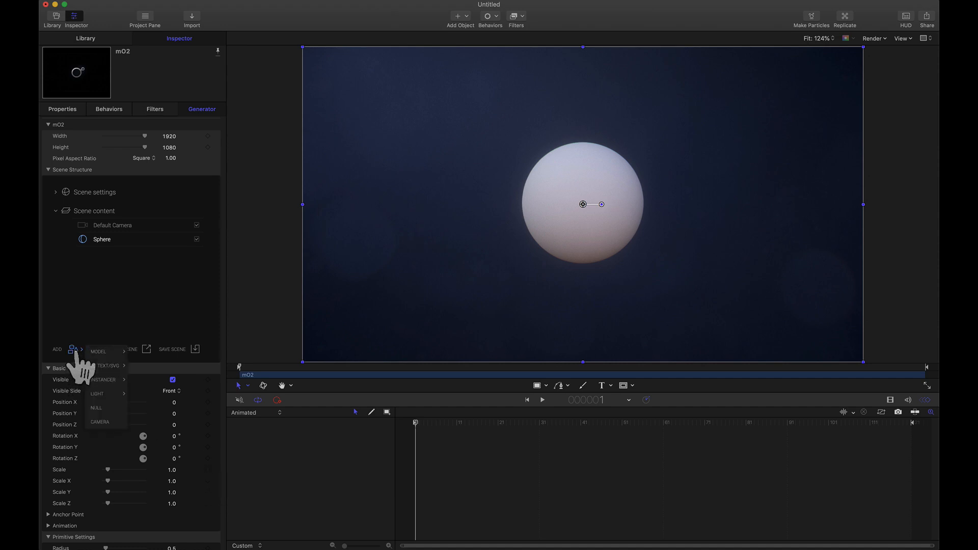
pyautogui.moveTo(99, 351)
pyautogui.moveTo(158, 477)
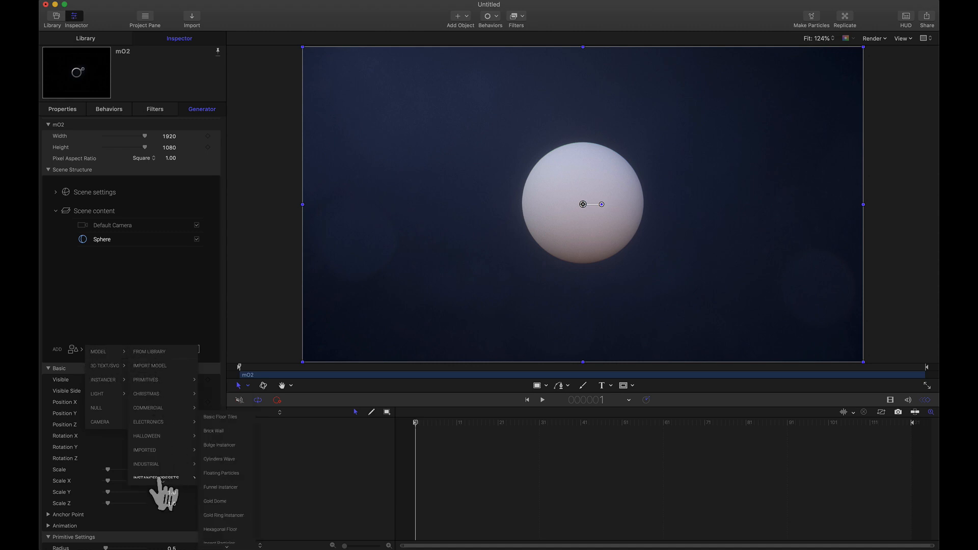
pyautogui.scroll(-5, 219, 492)
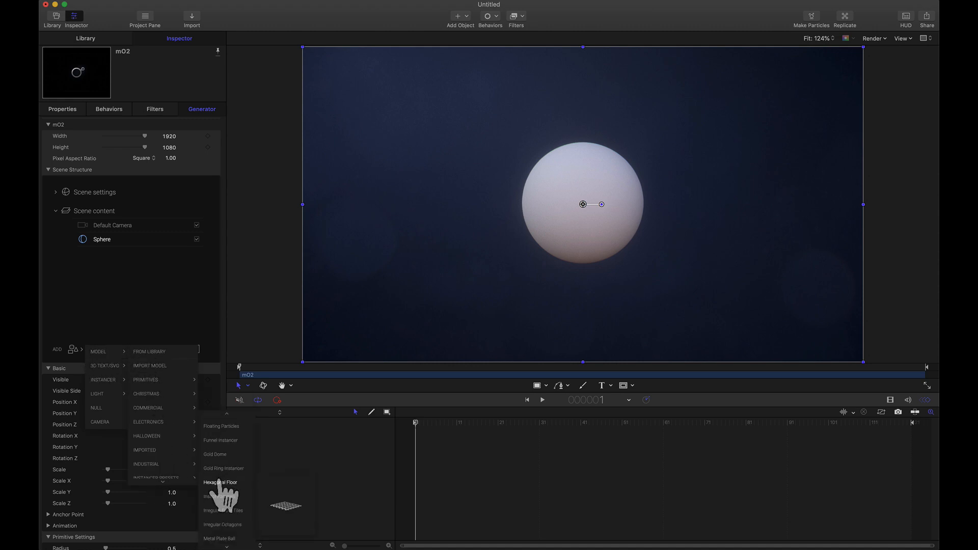
pyautogui.scroll(-1, 219, 490)
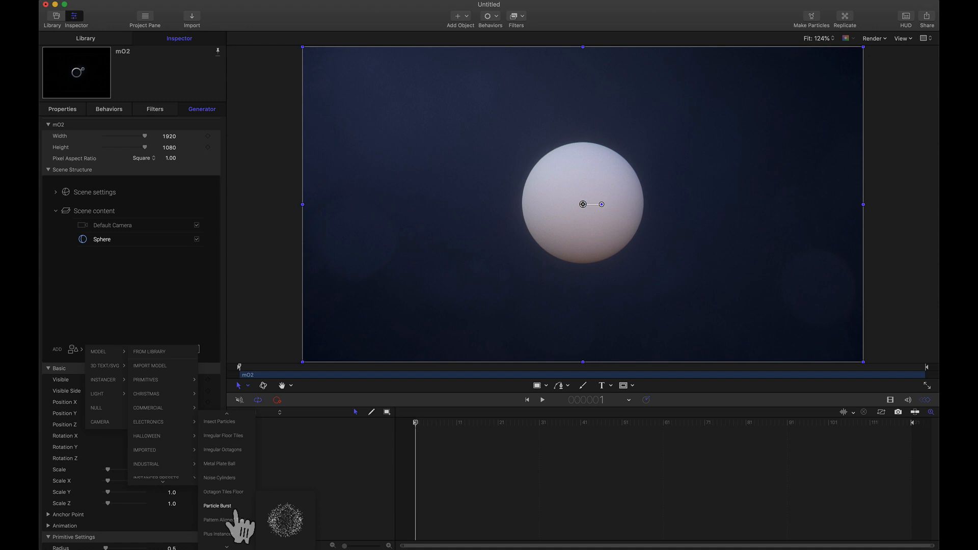
pyautogui.click(97, 298)
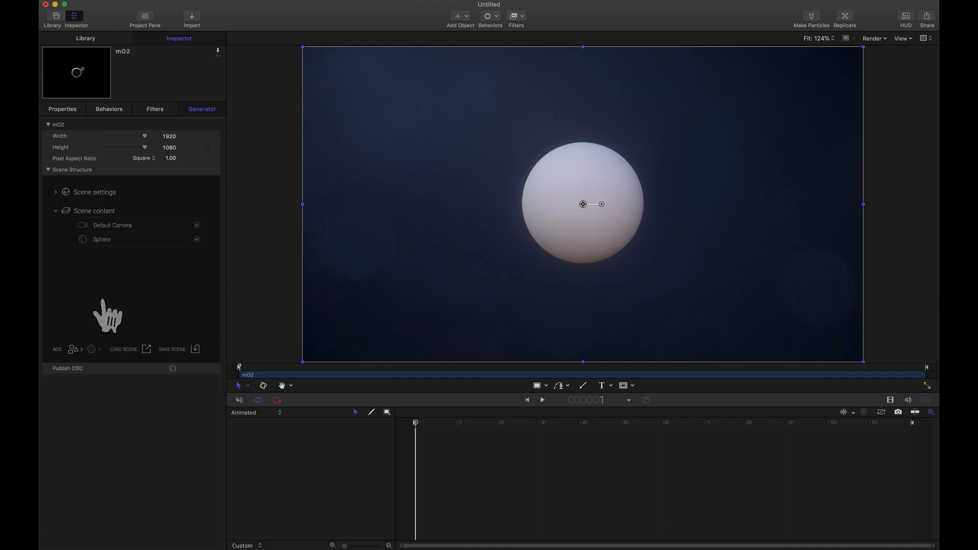
# - Add a Grid instancer to the mO2 scene and nest the Sphere inside it
pyautogui.click(73, 349)
pyautogui.moveTo(114, 383)
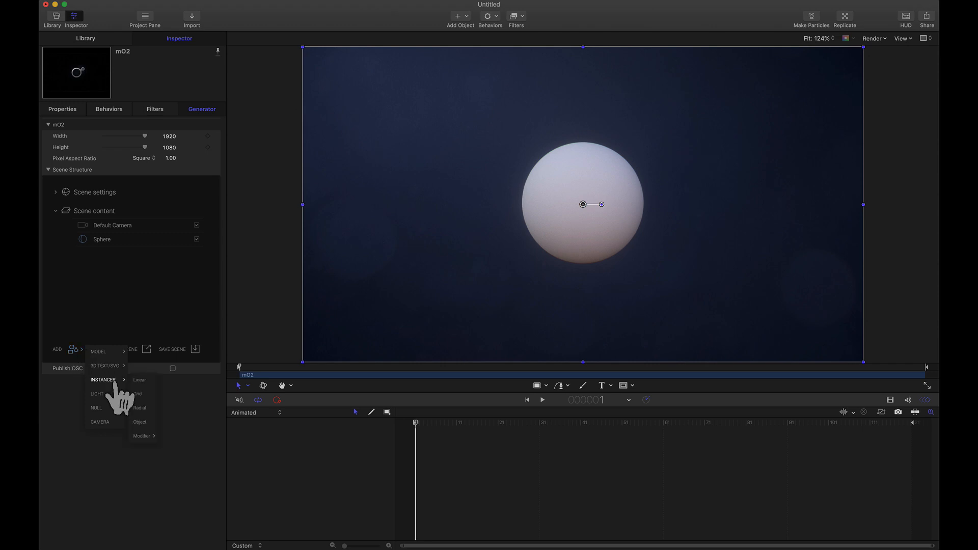
pyautogui.click(135, 394)
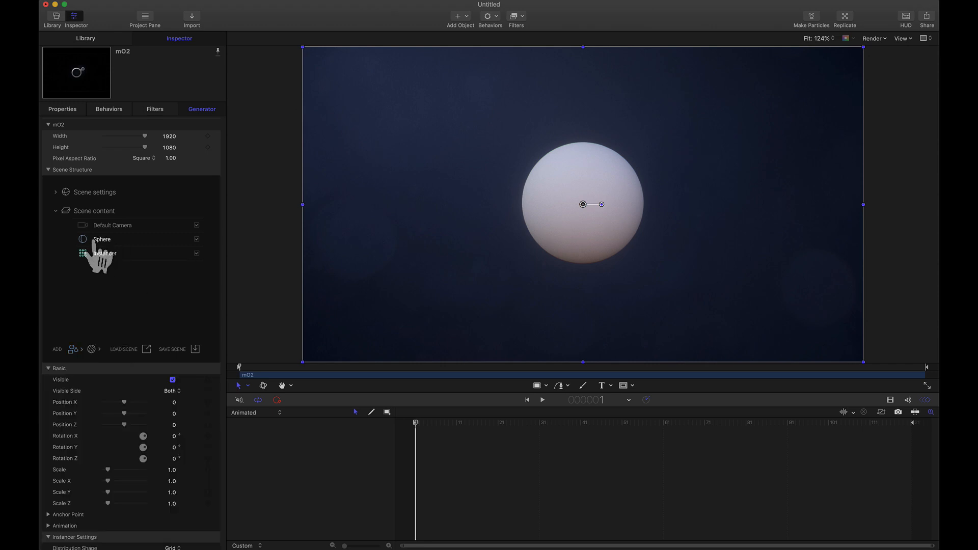
pyautogui.moveTo(94, 244); pyautogui.dragTo(103, 255)
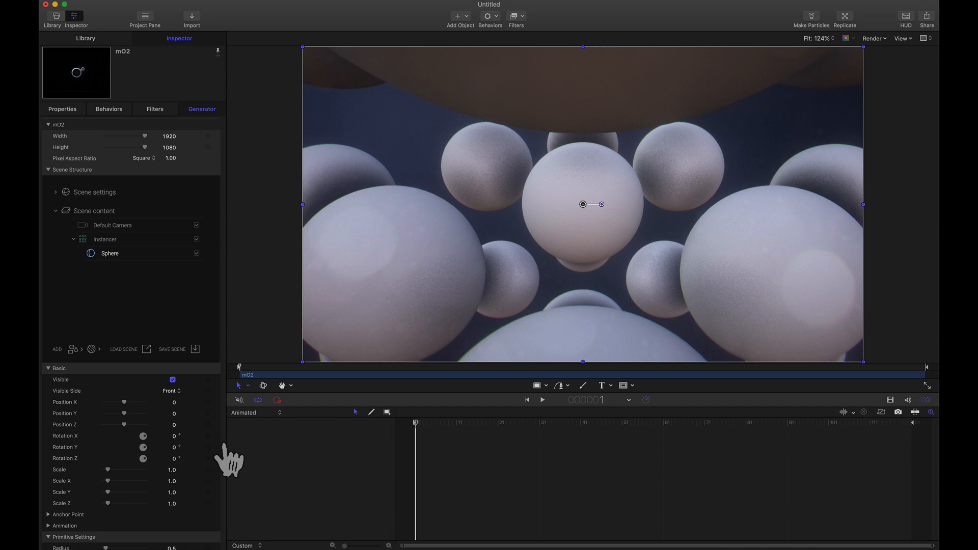
# - Set the radius of the instanced Sphere to 0.05
pyautogui.scroll(-2, 219, 458)
pyautogui.click(169, 528)
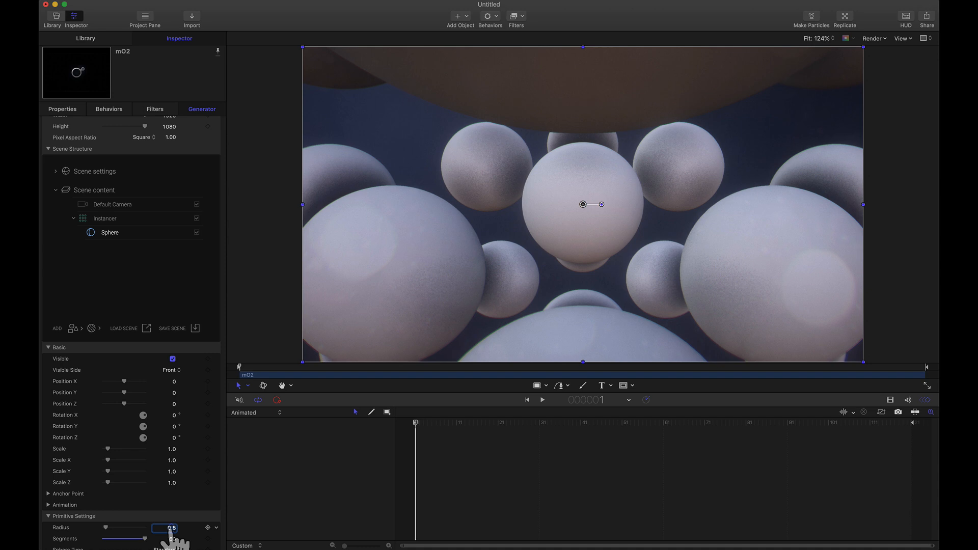
pyautogui.write('1.0')
pyautogui.press('Return')
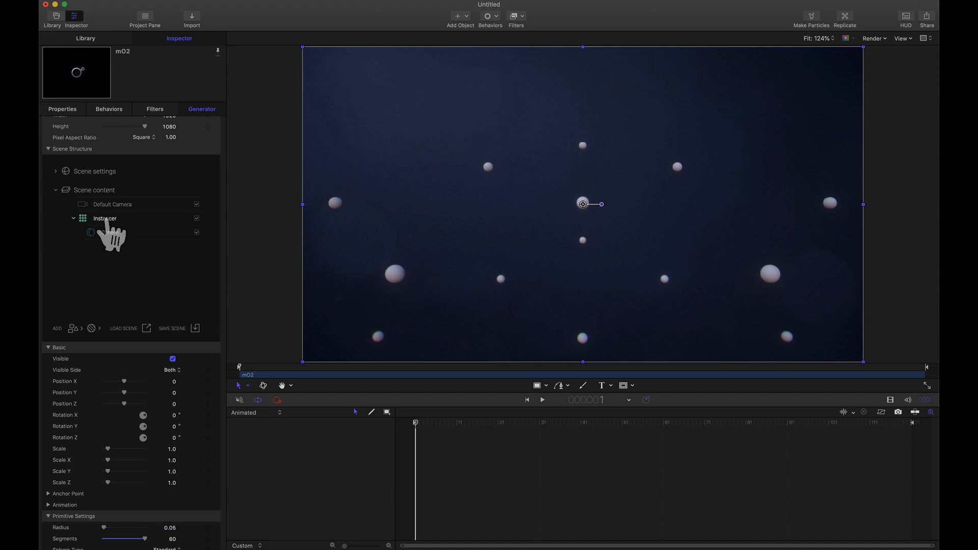
# - Set the Grid instancer's instance count to 15 in X, Y and Z
pyautogui.click(104, 218)
pyautogui.scroll(-5, 224, 377)
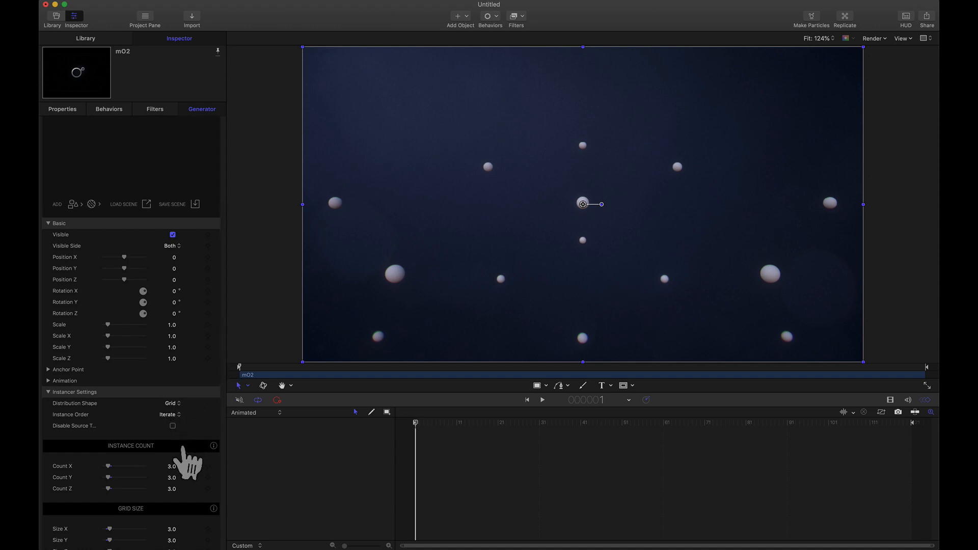
pyautogui.click(171, 466)
pyautogui.write('15')
pyautogui.press('Tab')
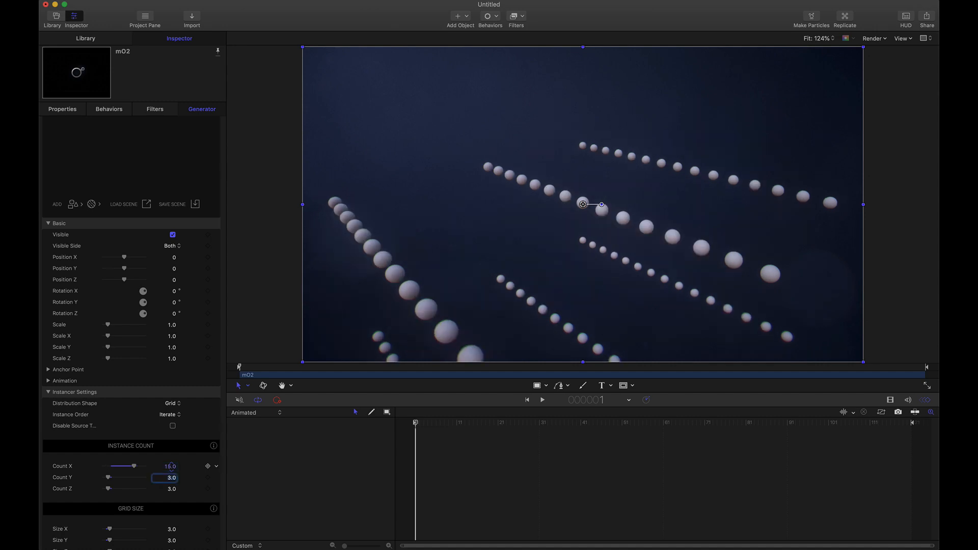
pyautogui.write('15')
pyautogui.press('Tab')
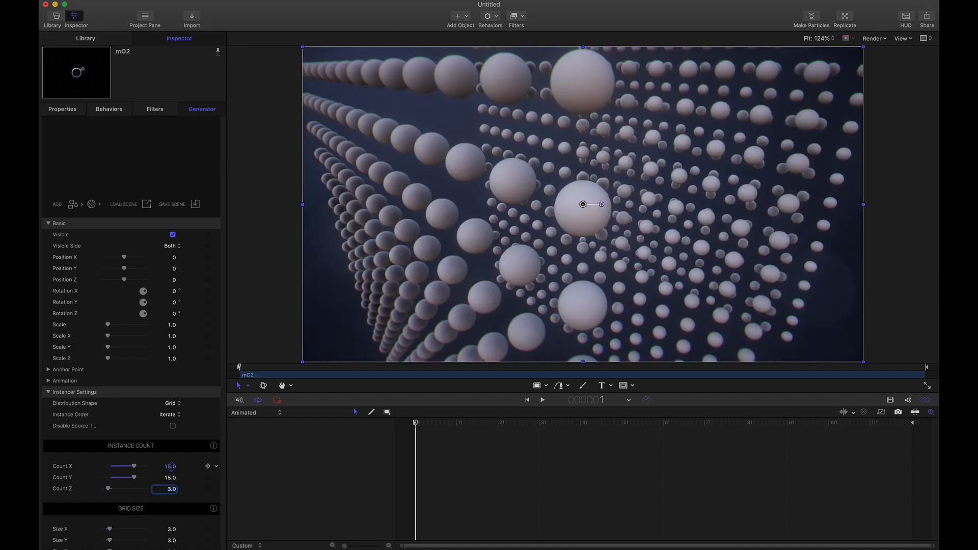
pyautogui.write('15')
pyautogui.press('Tab')
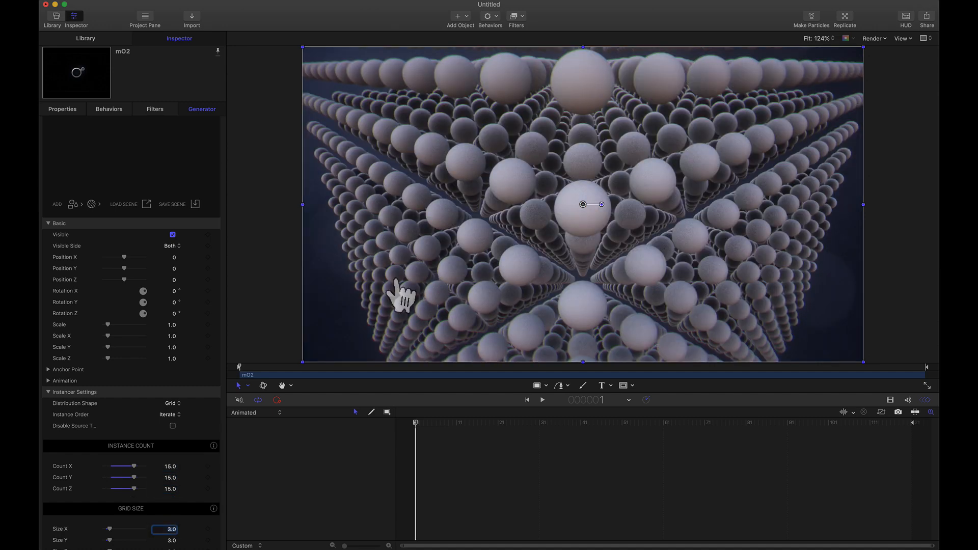
# - Show the mO2 on-screen controls and switch the viewport to Perspective, pulled back to frame the whole sphere grid
pyautogui.rightClick(398, 279)
pyautogui.click(417, 336)
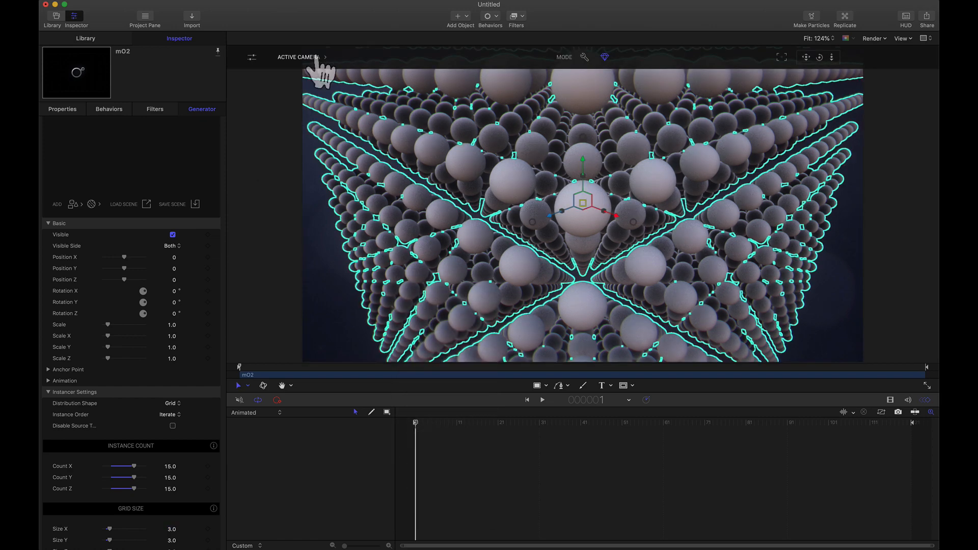
pyautogui.click(308, 58)
pyautogui.click(300, 90)
pyautogui.moveTo(832, 57); pyautogui.dragTo(830, 102)
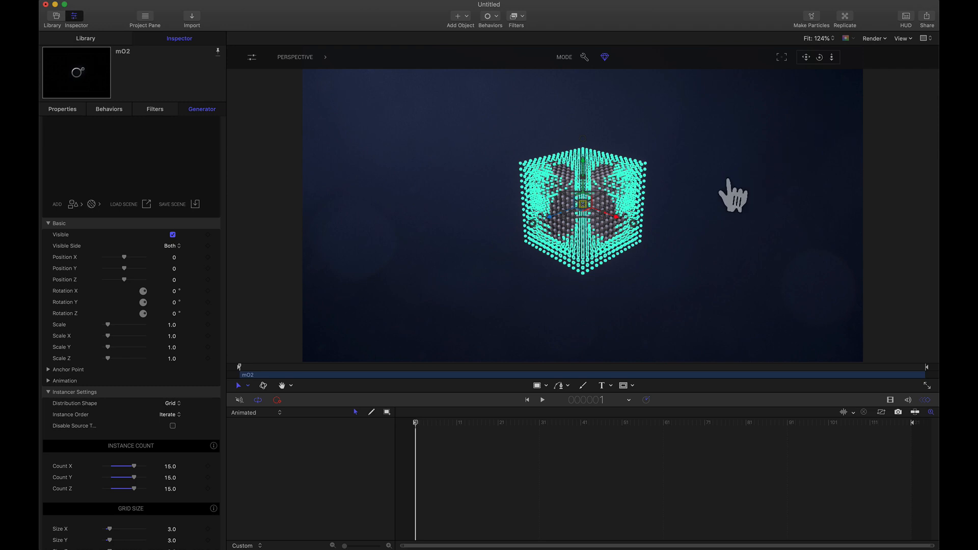
# - Try a slightly larger Size X on the Grid instancer and return it to 3.0
pyautogui.scroll(5, 225, 232)
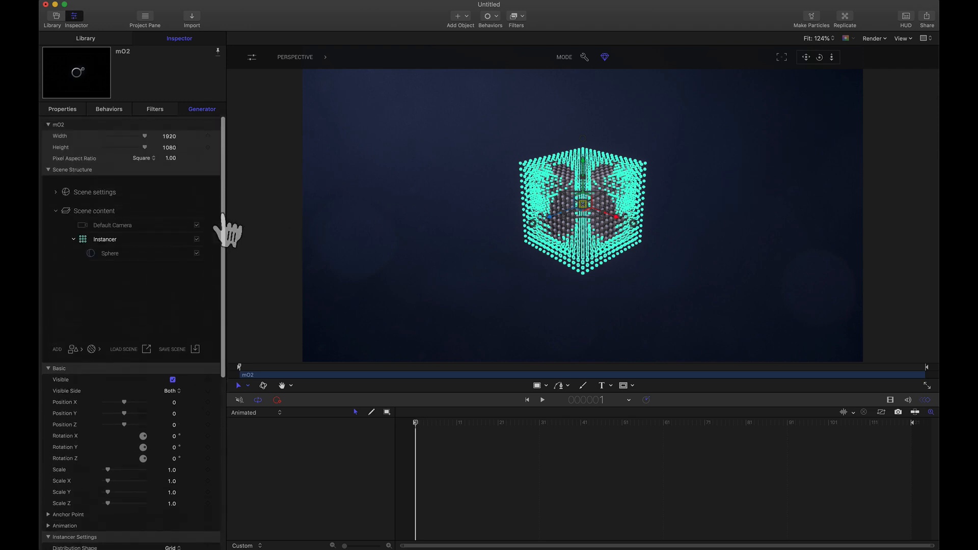
pyautogui.click(119, 225)
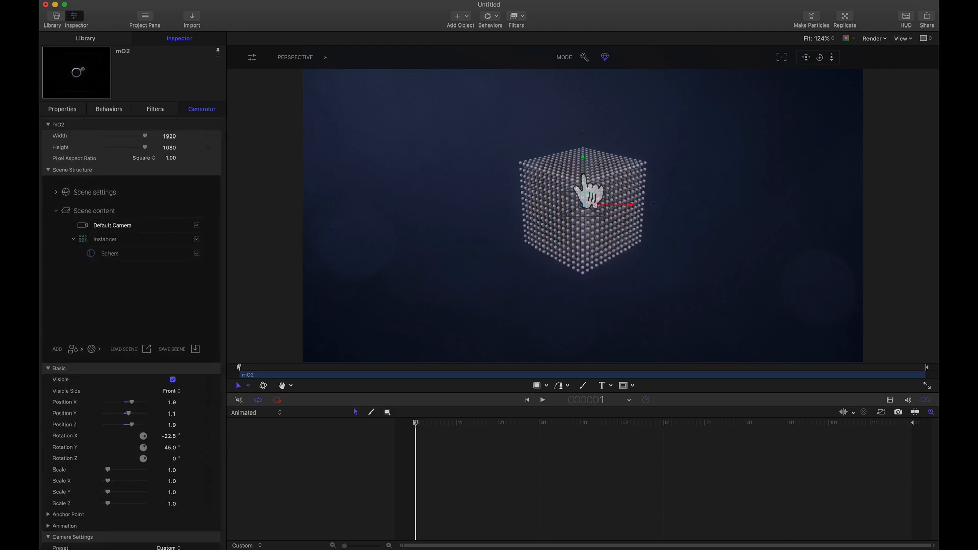
pyautogui.scroll(-3, 99, 185)
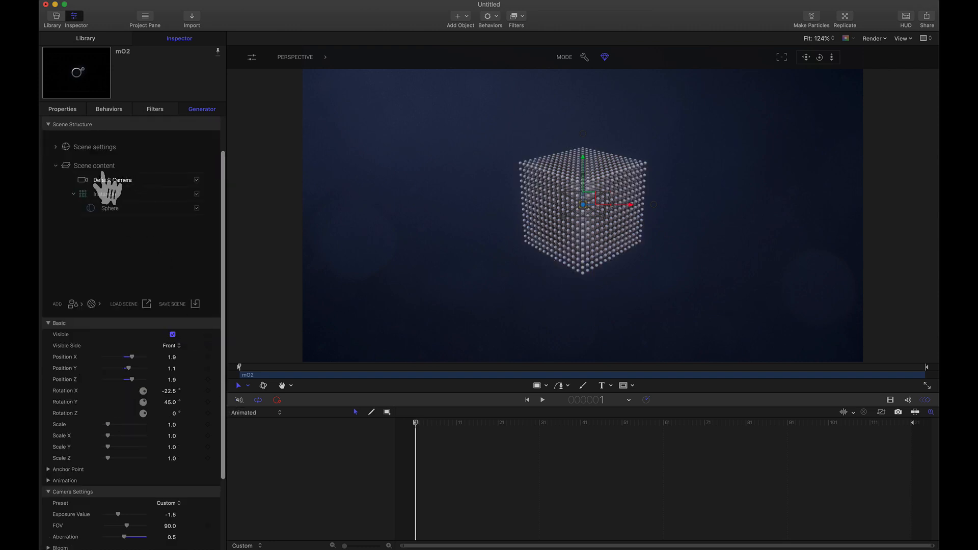
pyautogui.click(100, 196)
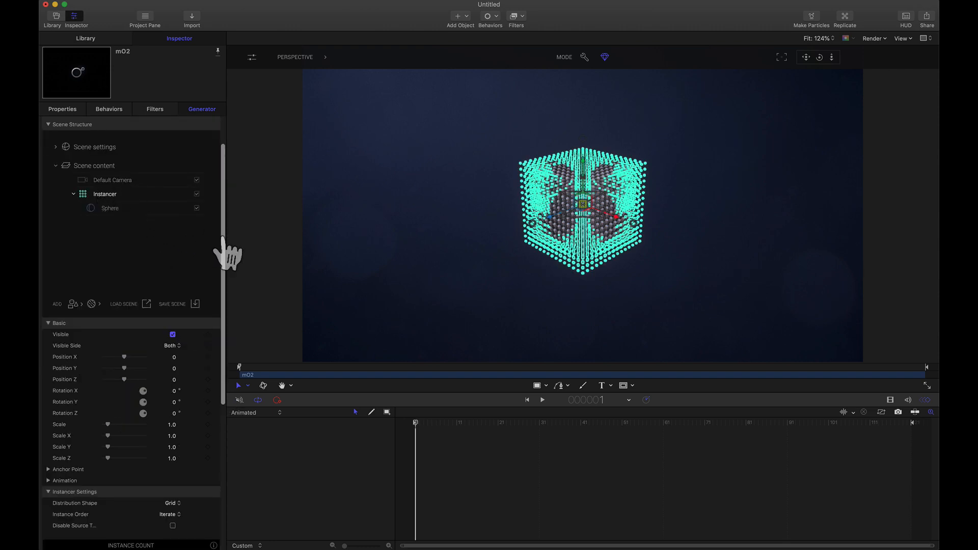
pyautogui.scroll(-5, 224, 239)
pyautogui.scroll(-3, 224, 249)
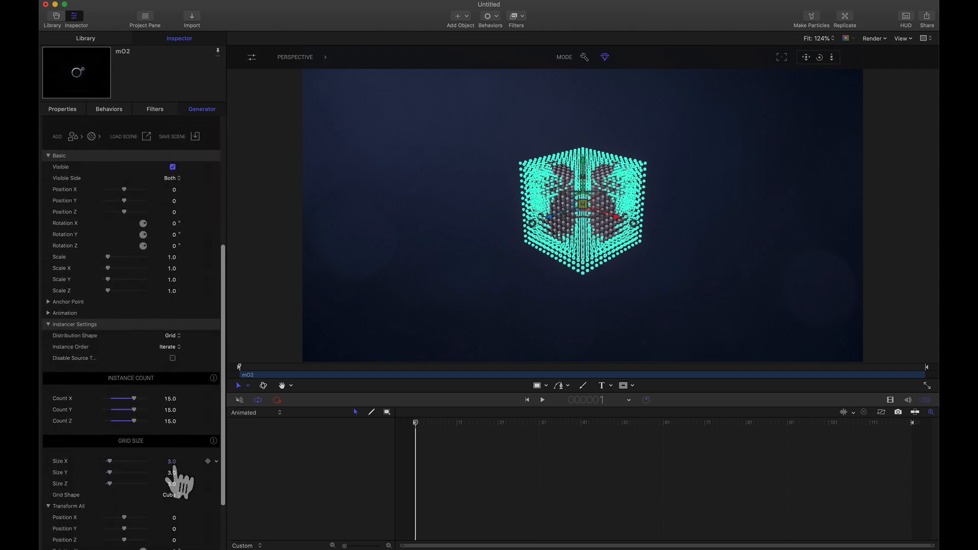
pyautogui.click(172, 462)
pyautogui.write('3.3')
pyautogui.press('Return')
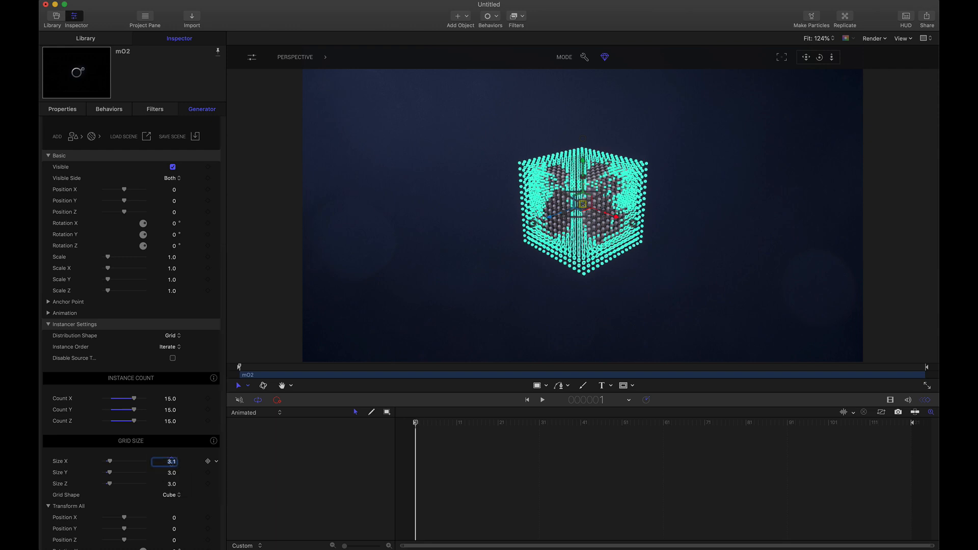
pyautogui.moveTo(171, 462); pyautogui.dragTo(172, 467)
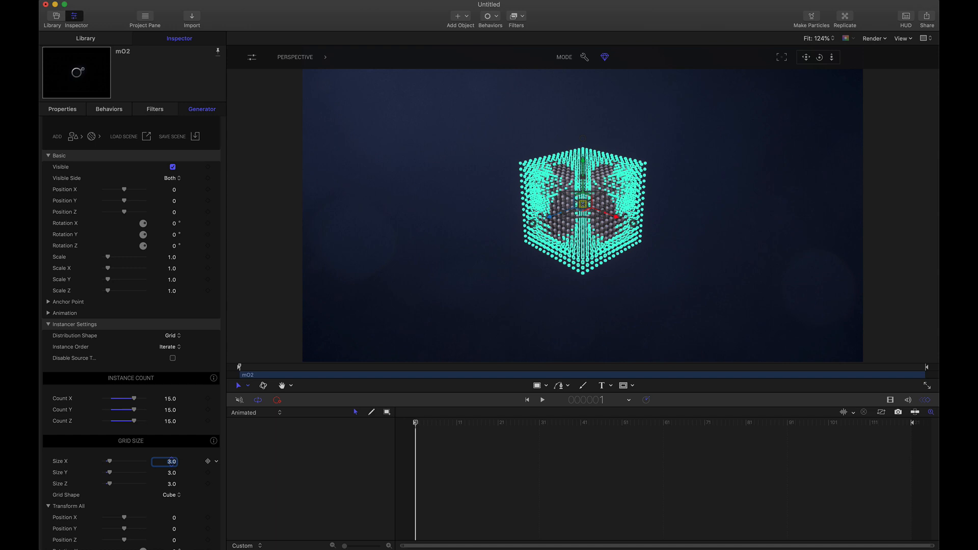
# - Add a Modifier from the instancer objects so that it sits inside the Instancer
pyautogui.scroll(8, 104, 248)
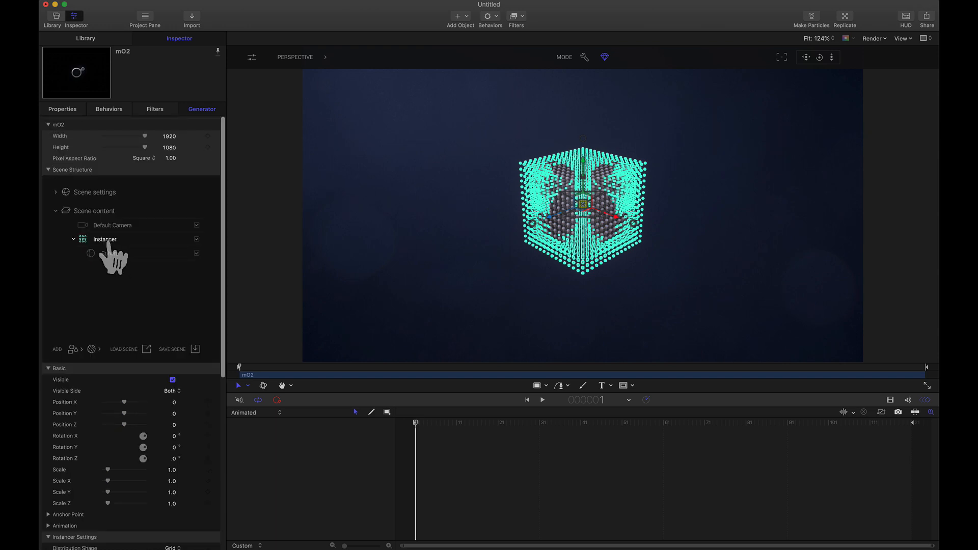
pyautogui.click(73, 349)
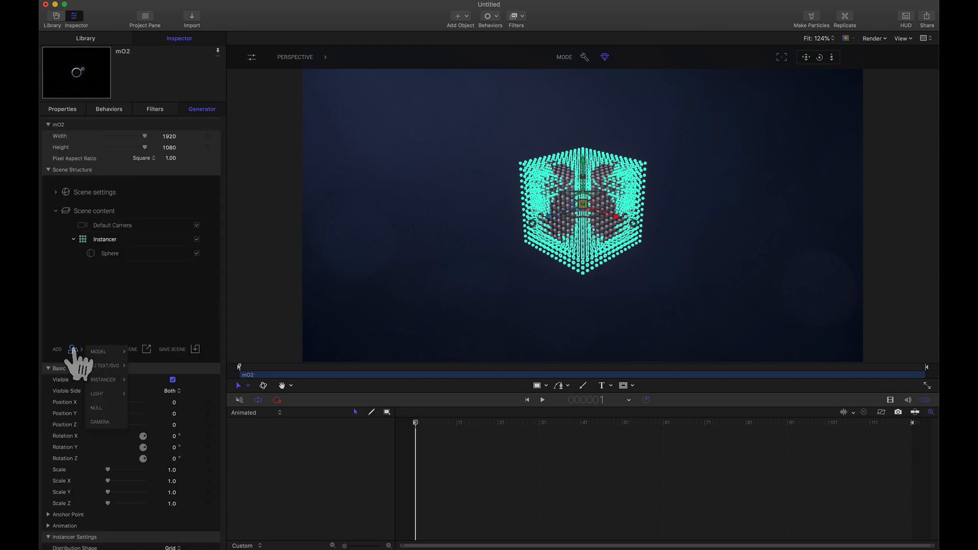
pyautogui.moveTo(107, 381)
pyautogui.moveTo(145, 436)
pyautogui.click(173, 451)
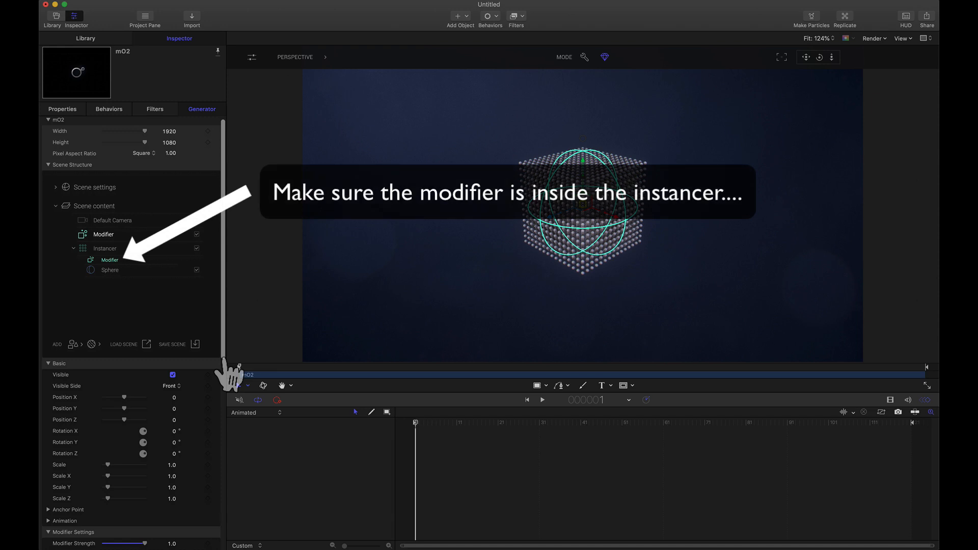
pyautogui.moveTo(223, 359); pyautogui.dragTo(223, 356)
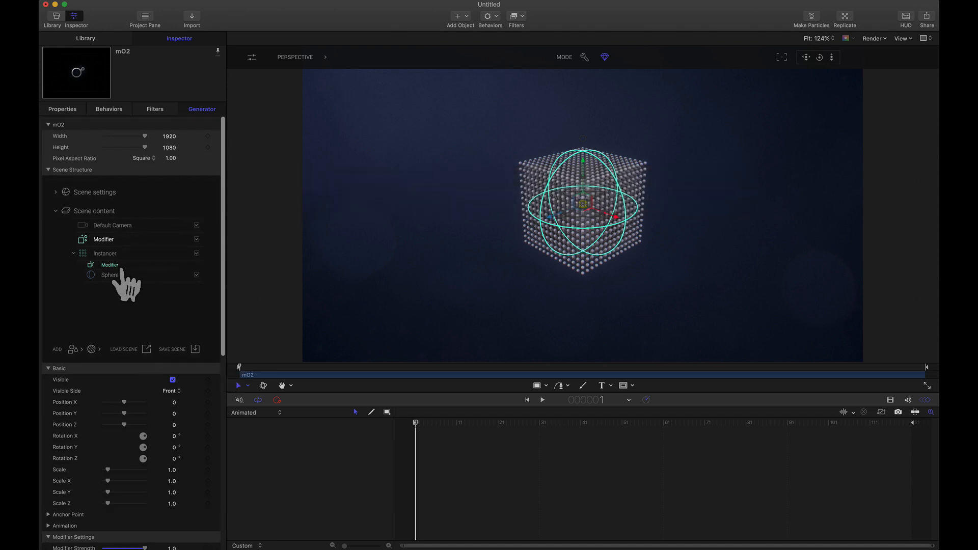
# - Set the Modifier's shape to Infinite so it covers the whole sphere grid
pyautogui.scroll(-10, 225, 326)
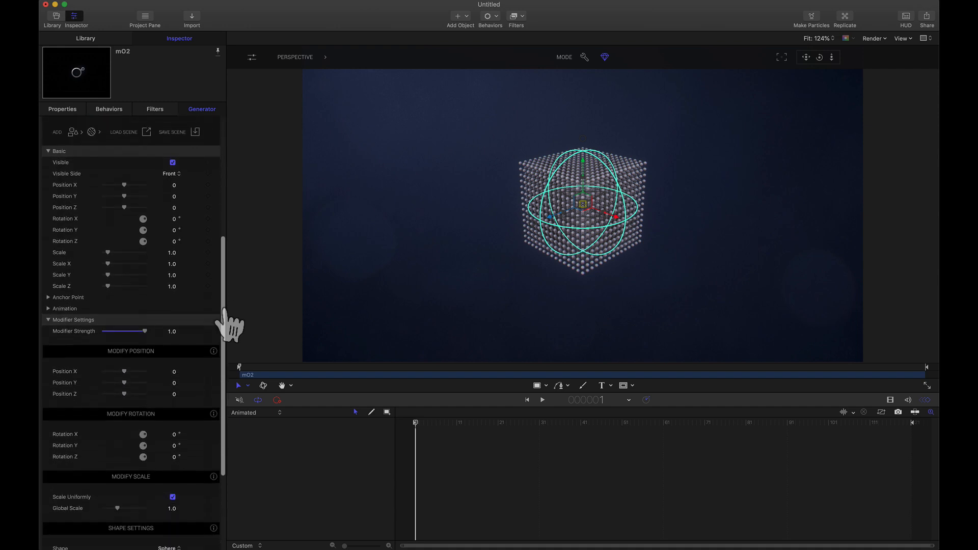
pyautogui.scroll(-2, 224, 326)
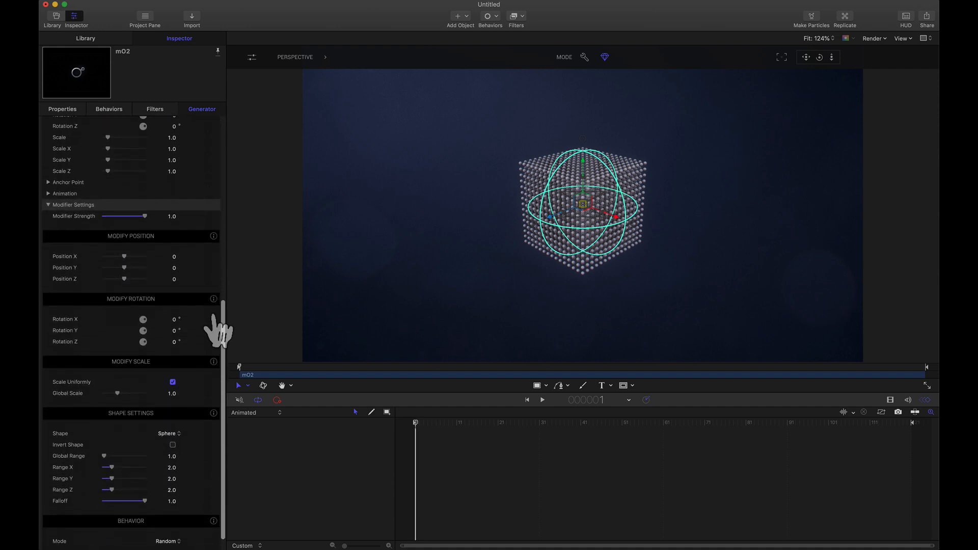
pyautogui.click(172, 439)
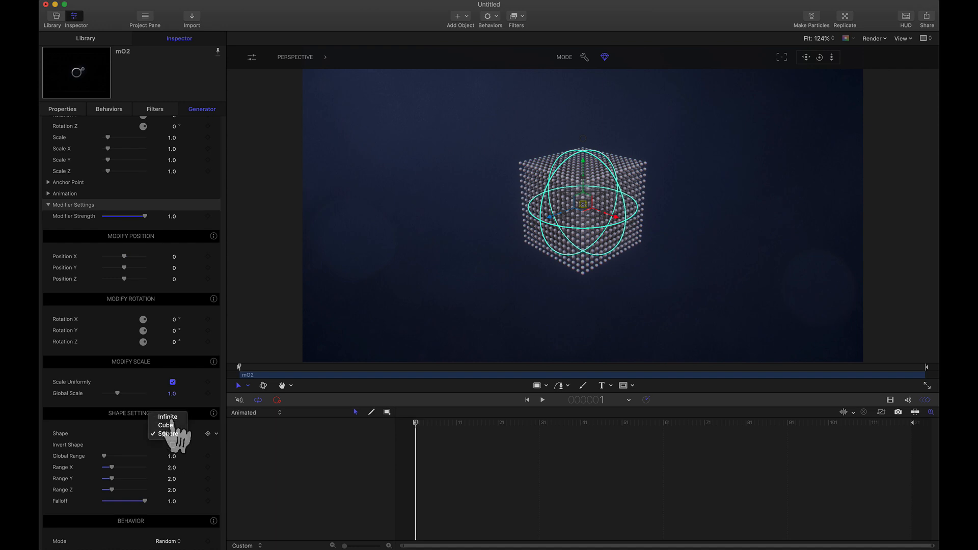
pyautogui.click(172, 422)
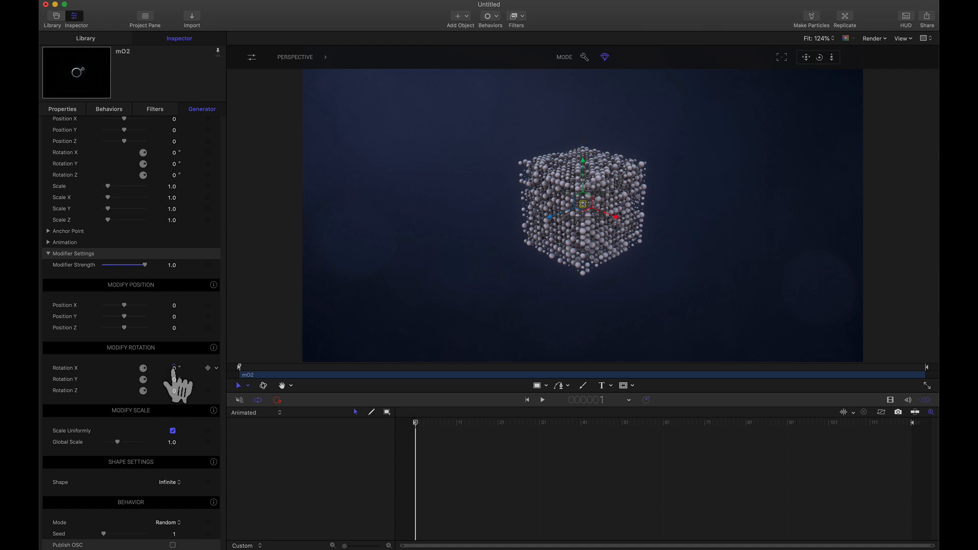
# - Try different X rotation values on the Modifier and reset the rotation to 0
pyautogui.moveTo(173, 368); pyautogui.dragTo(174, 372)
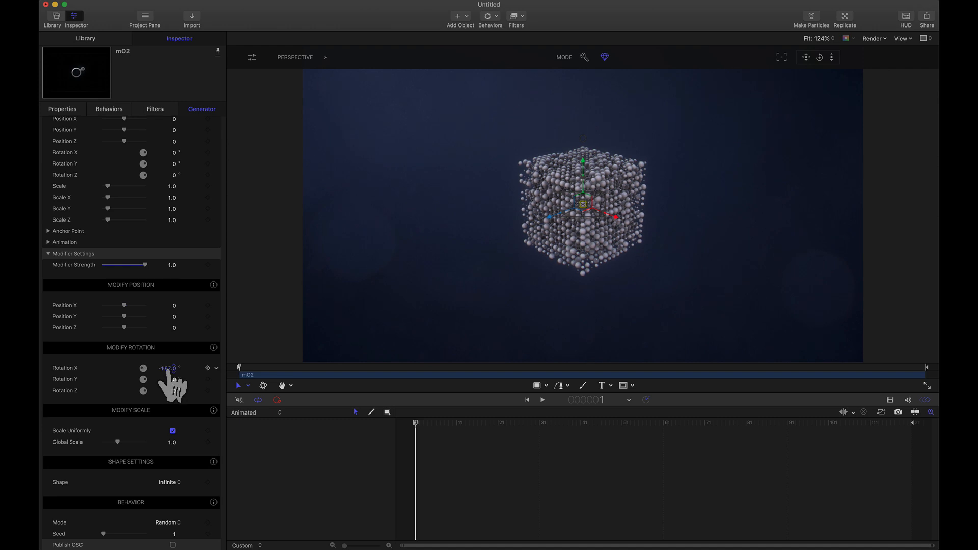
pyautogui.click(168, 369)
pyautogui.write('0')
pyautogui.press('Return')
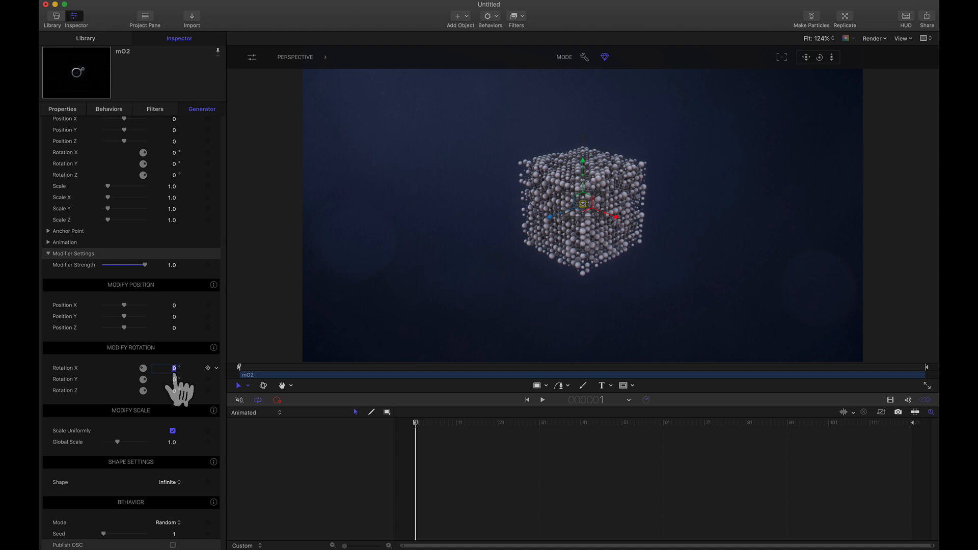
# - Set the Modifier's X rotation to 360° and deselect it
pyautogui.write('360')
pyautogui.press('Return')
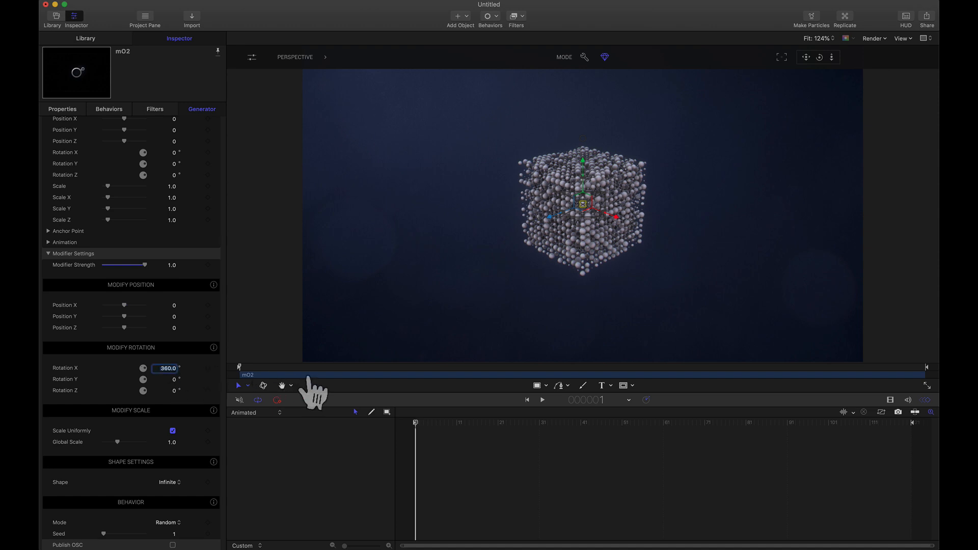
pyautogui.click(500, 320)
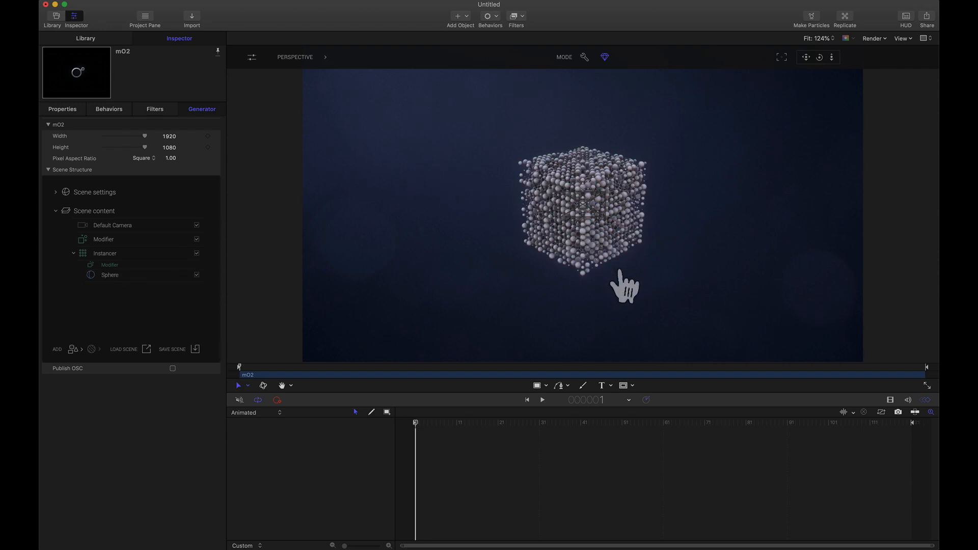
# - Add a Null to the scene, nest the Sphere under it and place the Null inside the Instancer
pyautogui.click(79, 351)
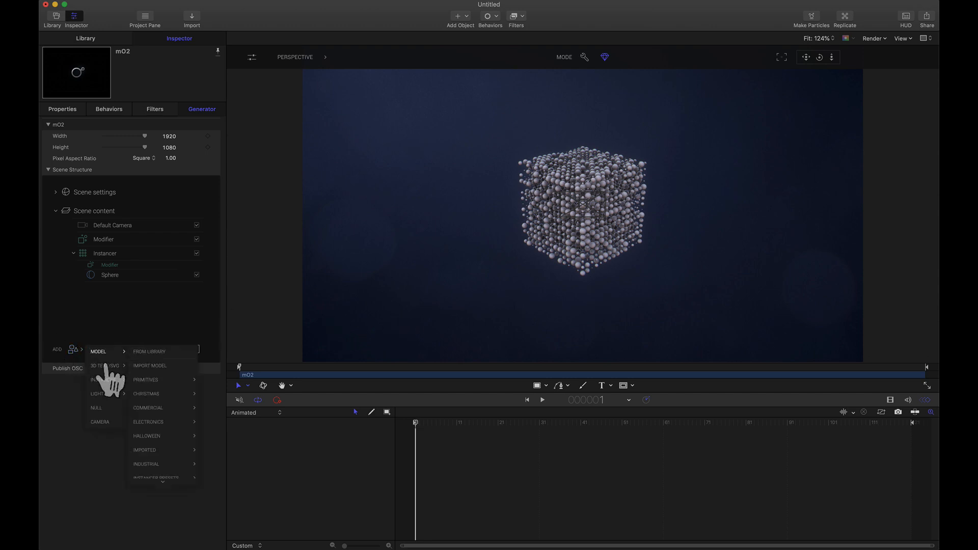
pyautogui.click(96, 407)
pyautogui.moveTo(96, 293)
pyautogui.mouseDown()
pyautogui.moveTo(105, 294)
pyautogui.moveTo(98, 305)
pyautogui.mouseUp()
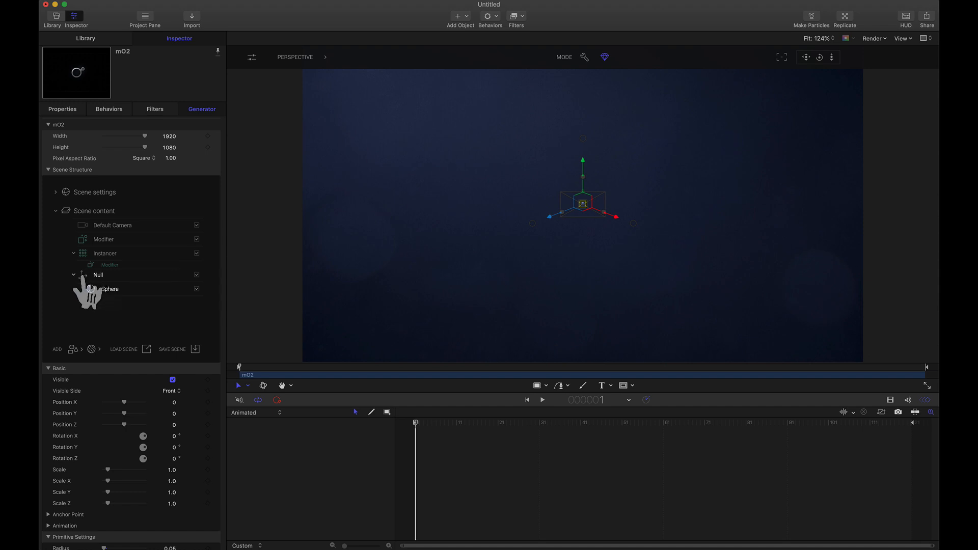
pyautogui.moveTo(85, 277); pyautogui.dragTo(108, 268)
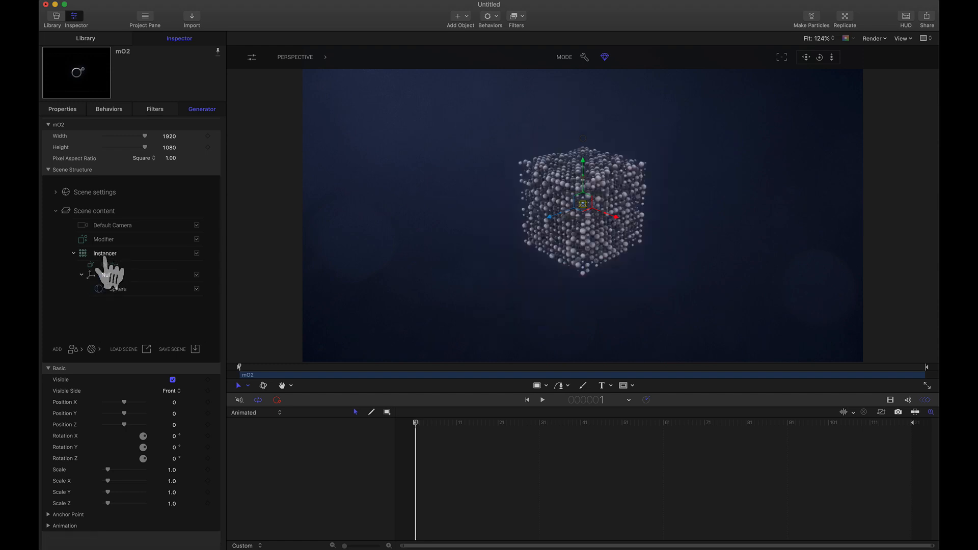
# - Offset the Sphere from its parent Null by raising its Position Y to 3.4
pyautogui.click(122, 294)
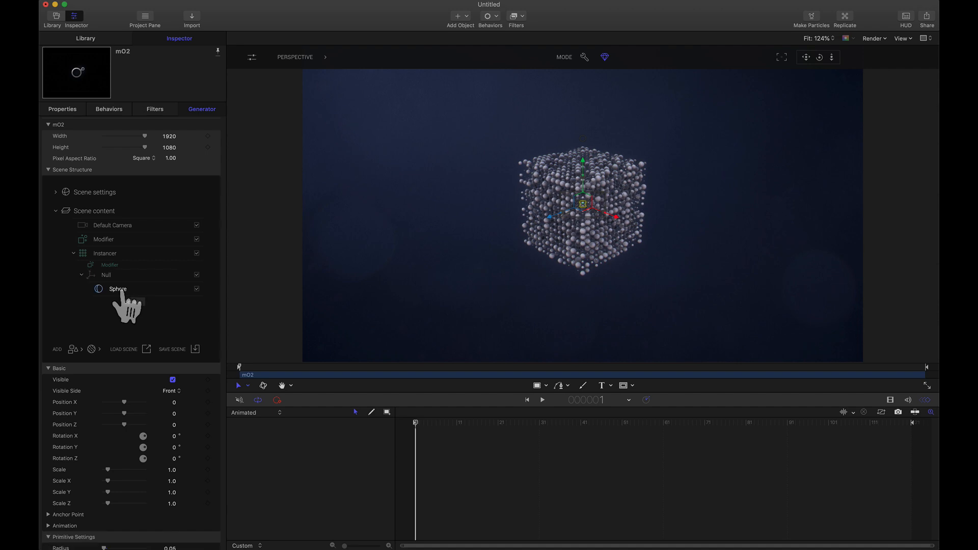
pyautogui.click(173, 415)
pyautogui.write('0.5')
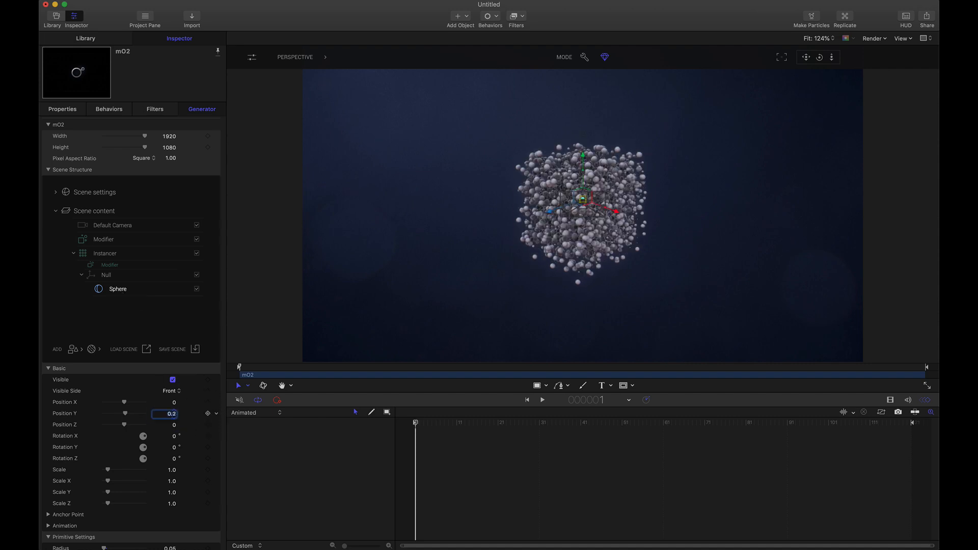
pyautogui.moveTo(173, 414); pyautogui.dragTo(174, 399)
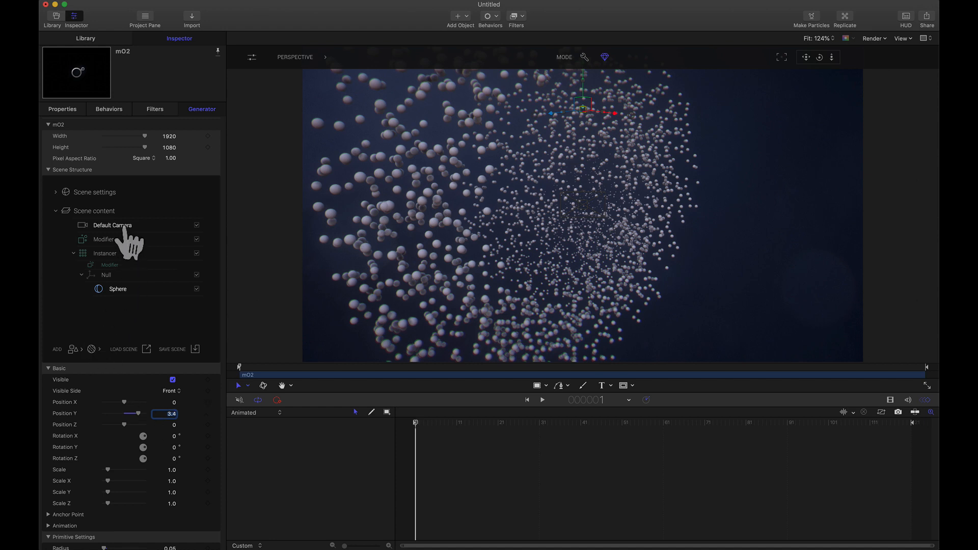
# - Switch the viewport from Perspective to the Active Camera
pyautogui.click(300, 57)
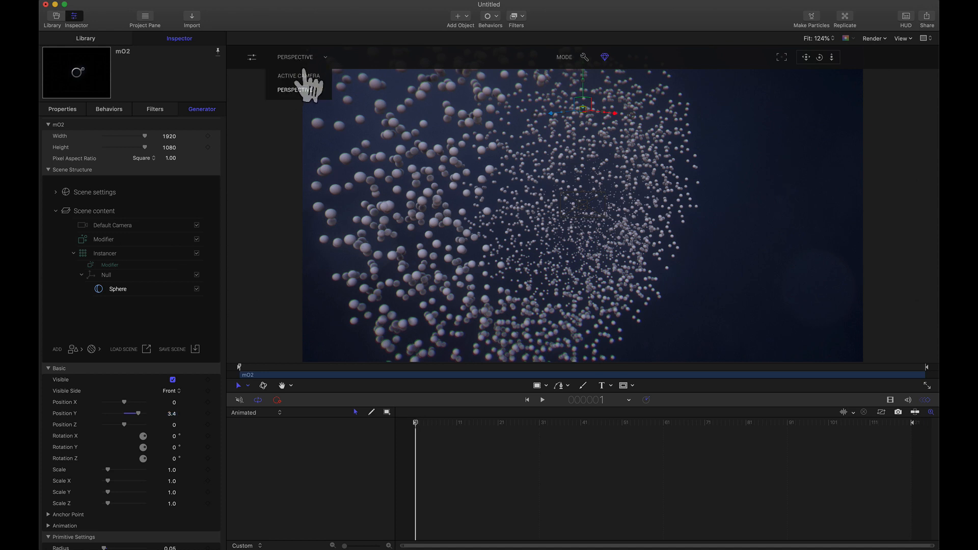
pyautogui.click(301, 75)
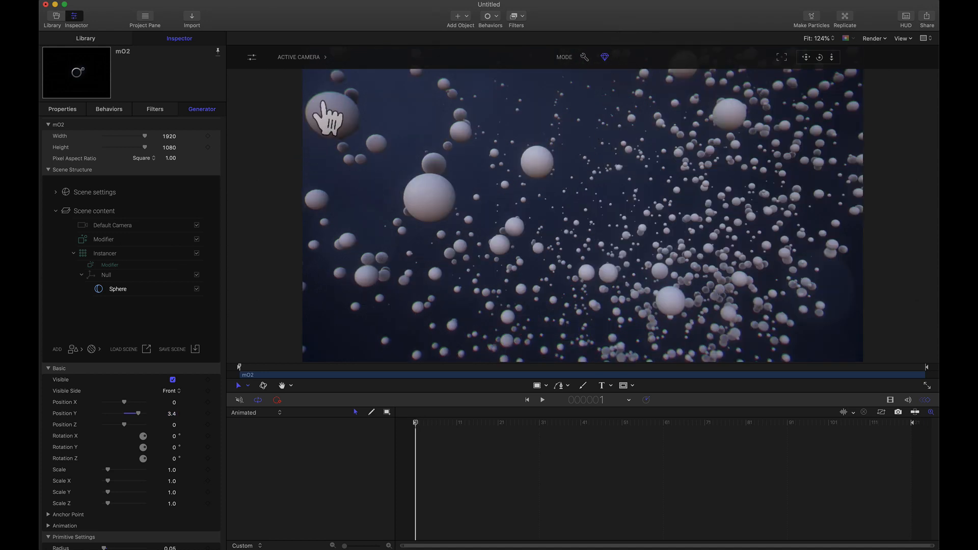
# - Reset the Default Camera's Basic parameters and pull the camera back to Position Z 11.34
pyautogui.click(111, 228)
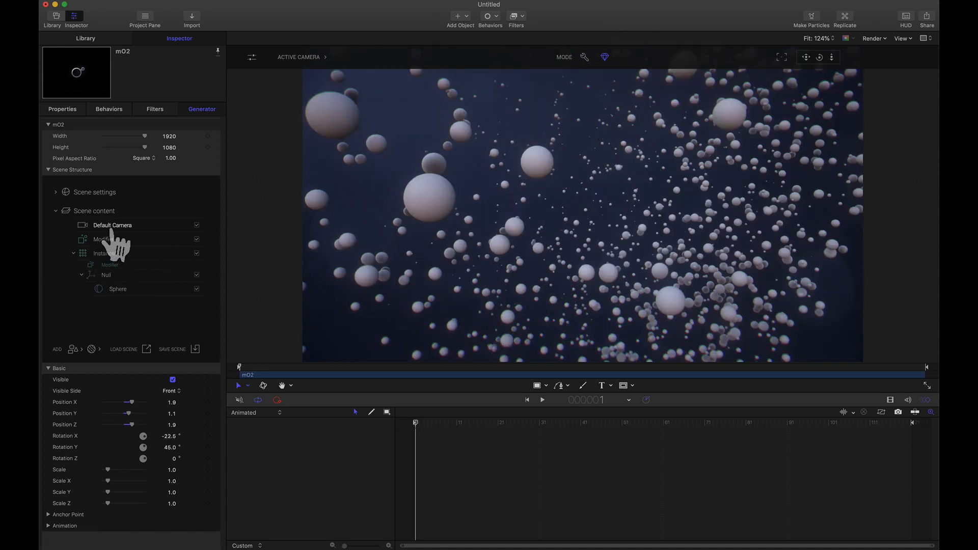
pyautogui.click(216, 368)
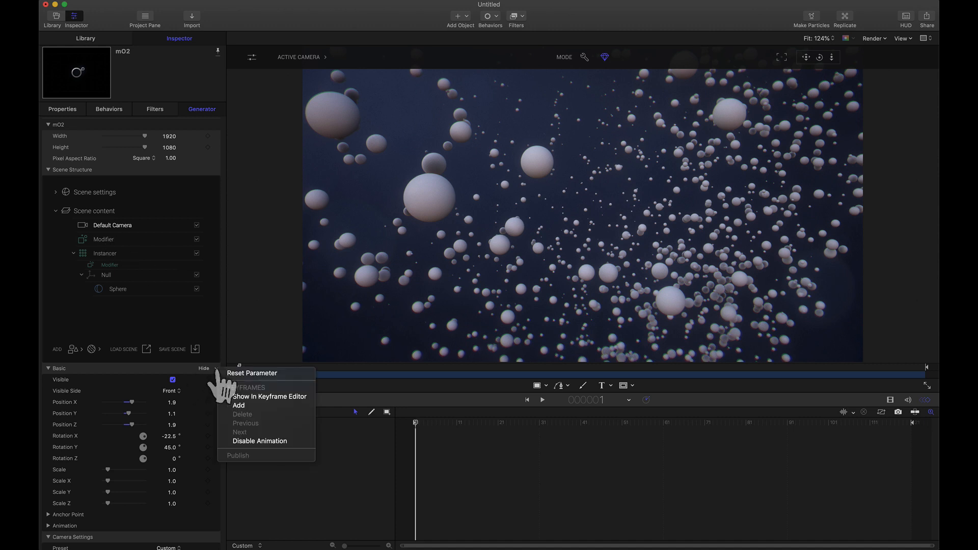
pyautogui.click(244, 373)
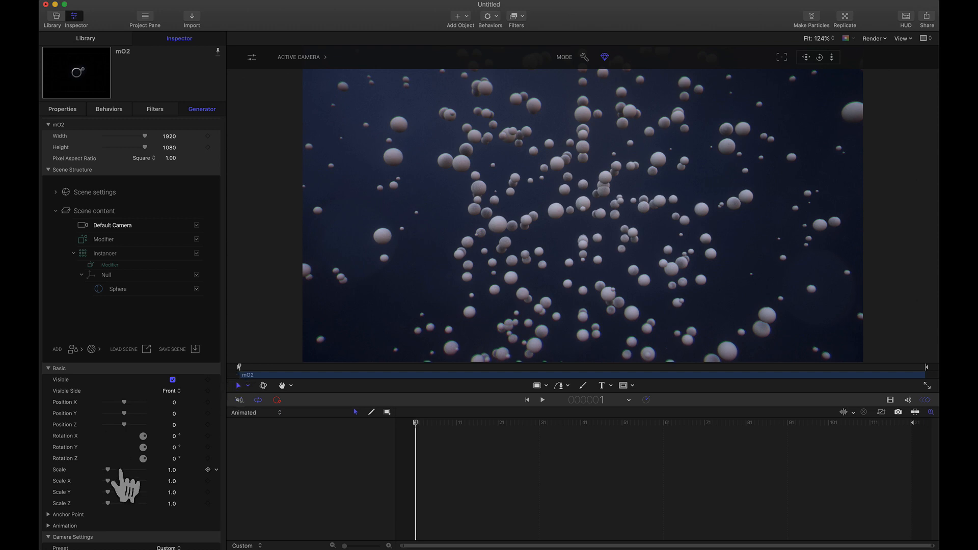
pyautogui.moveTo(124, 424); pyautogui.dragTo(174, 436)
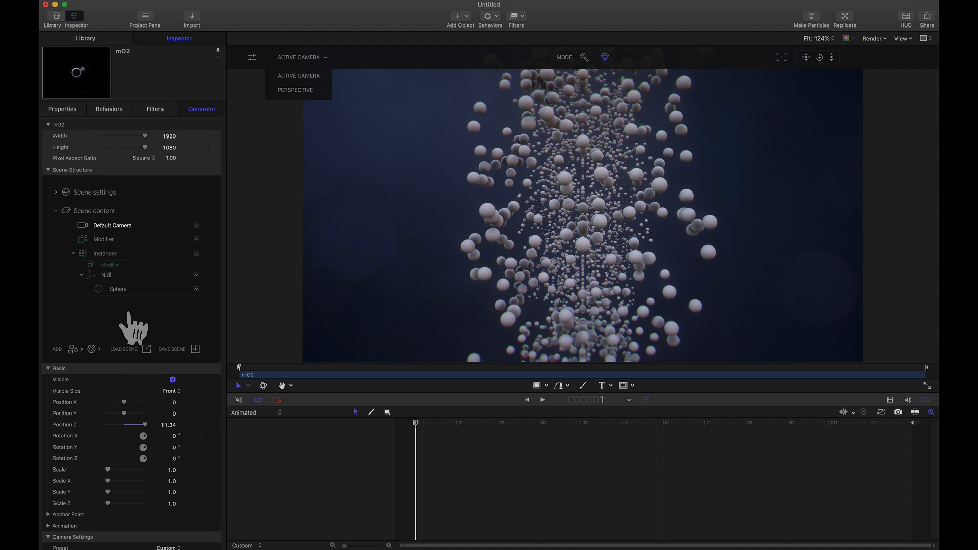
# - Set the X rotation of the Modifier inside the Instancer to 0
pyautogui.click(107, 264)
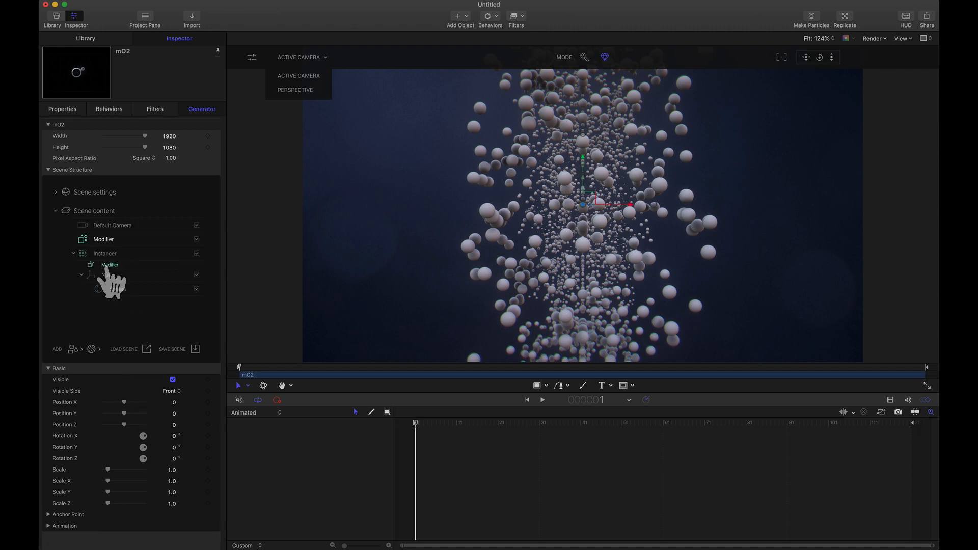
pyautogui.scroll(-4, 174, 425)
pyautogui.scroll(-4, 175, 428)
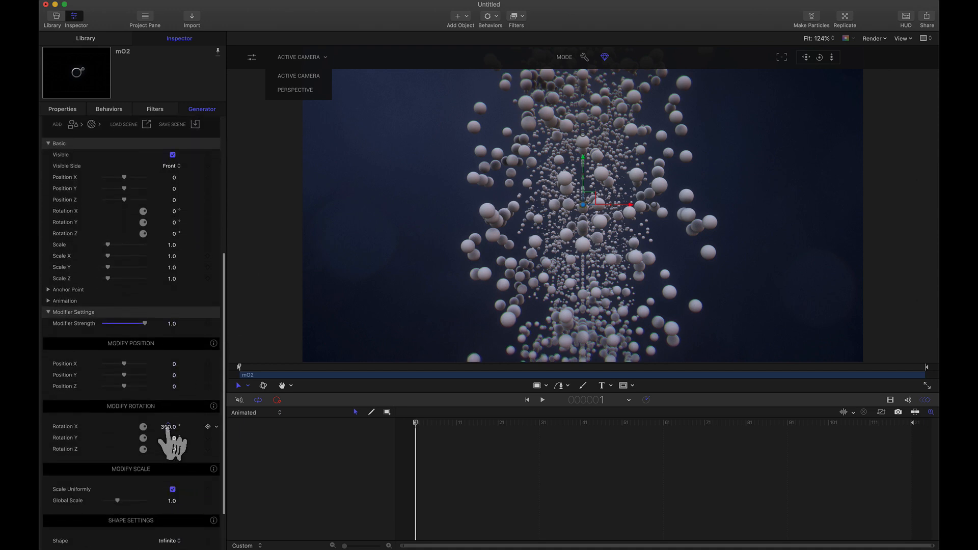
pyautogui.click(168, 427)
pyautogui.write('0')
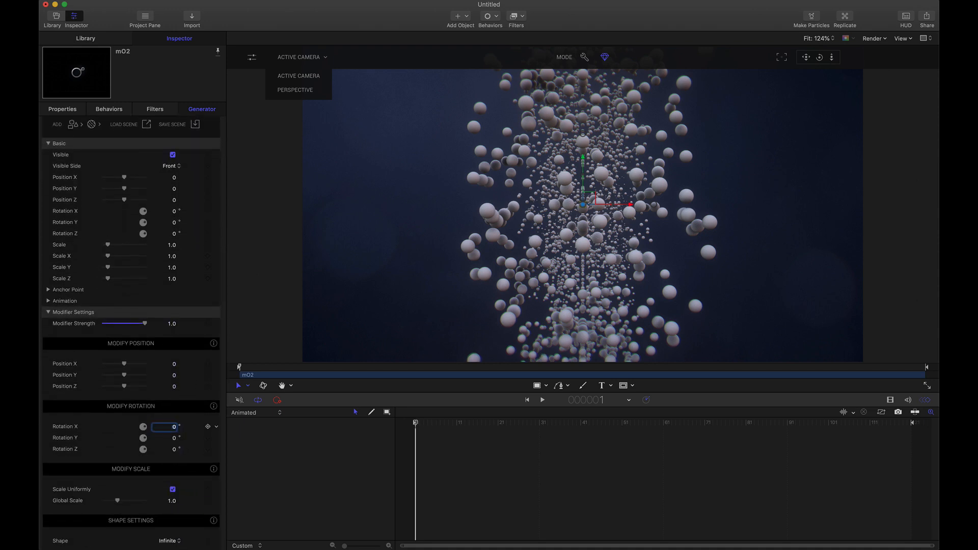
pyautogui.press('Return')
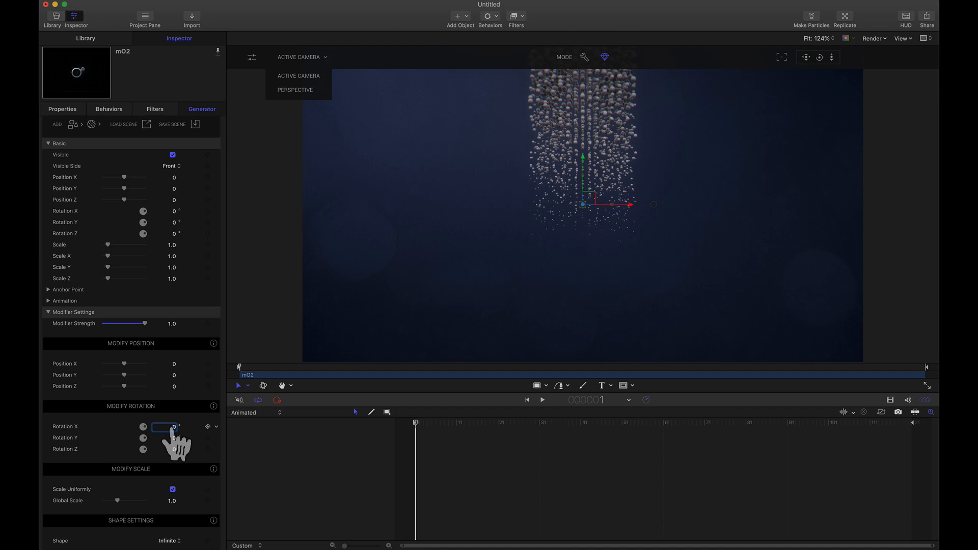
# - Set the Modifier's Rotation X, Y and Z each to 360°
pyautogui.moveTo(172, 427)
pyautogui.mouseDown()
pyautogui.moveTo(172, 418)
pyautogui.moveTo(166, 431)
pyautogui.mouseUp()
pyautogui.write('36')
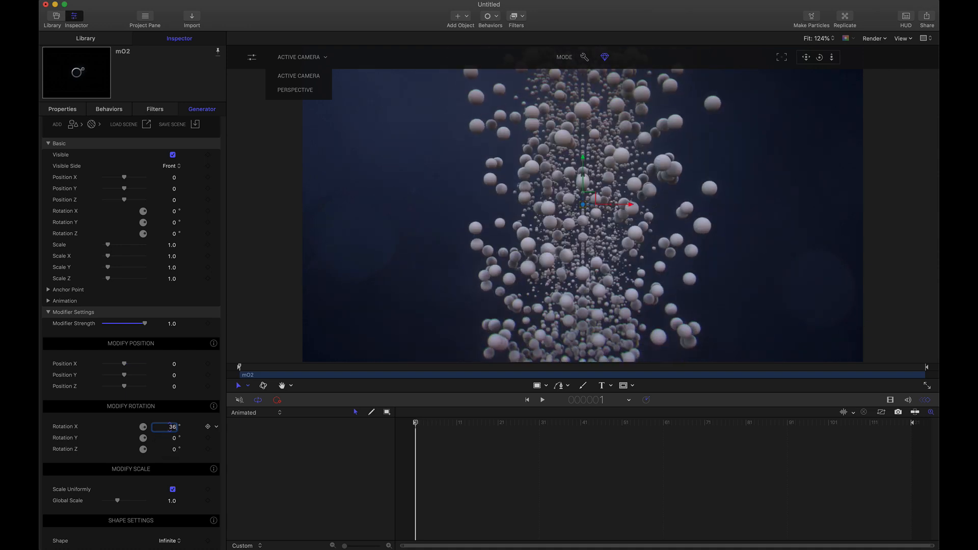
pyautogui.write('0')
pyautogui.press('Return')
pyautogui.click(172, 439)
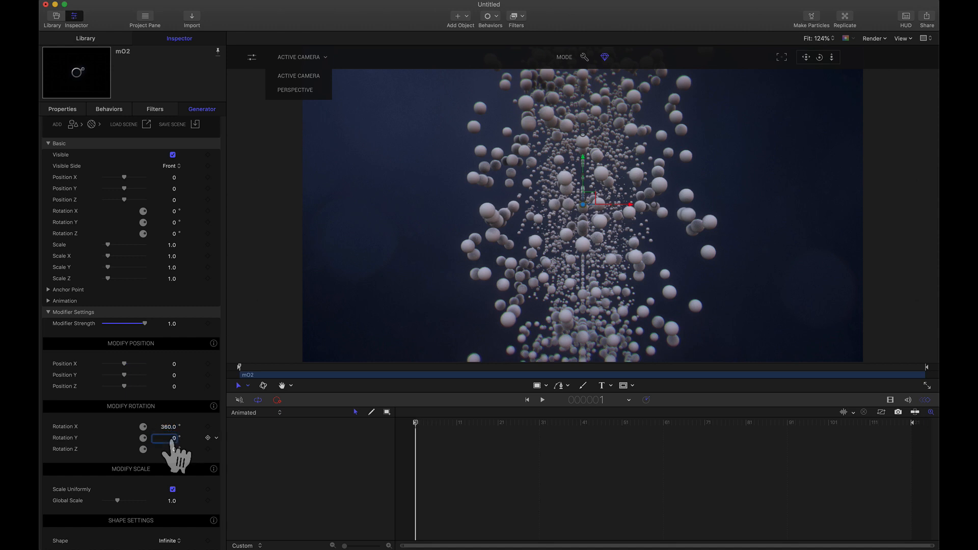
pyautogui.write('360')
pyautogui.press('Tab')
pyautogui.write('3')
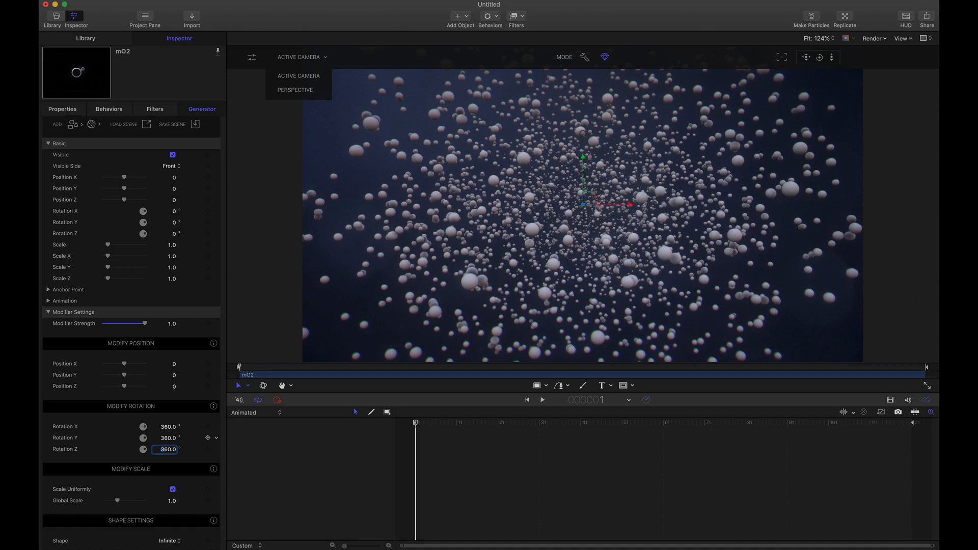
# - Test the explosion's spread by raising the Instancer's overall Scale, and restore the Scale to 1
pyautogui.scroll(5, 179, 255)
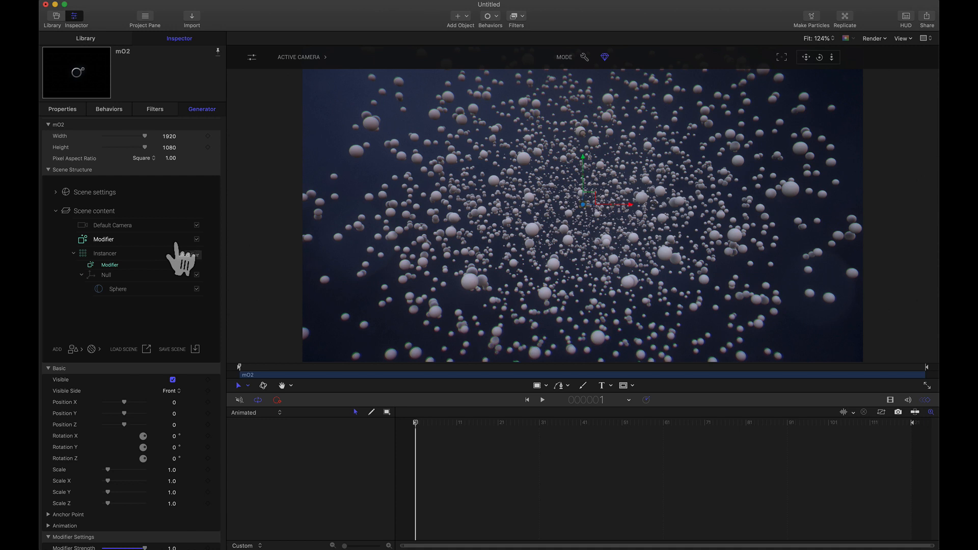
pyautogui.click(106, 254)
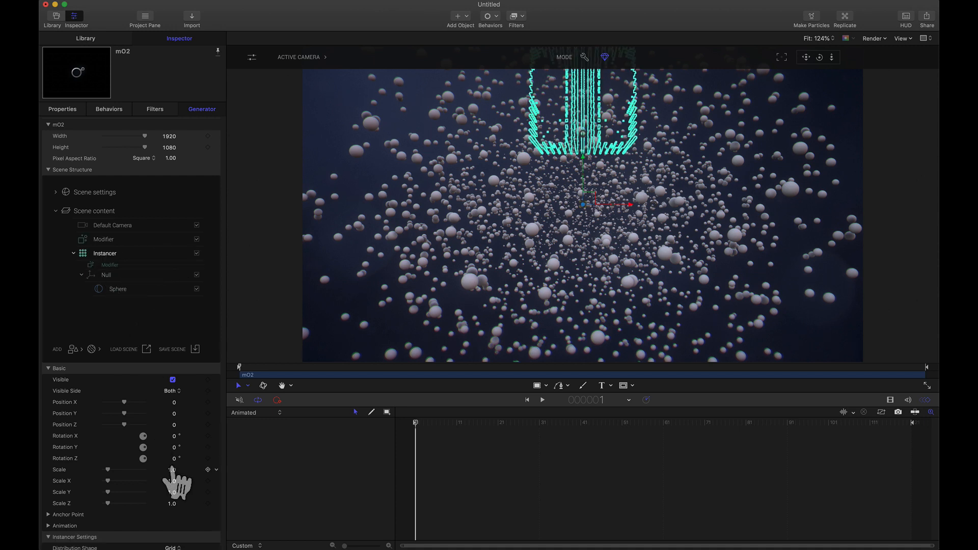
pyautogui.moveTo(173, 473); pyautogui.dragTo(172, 472)
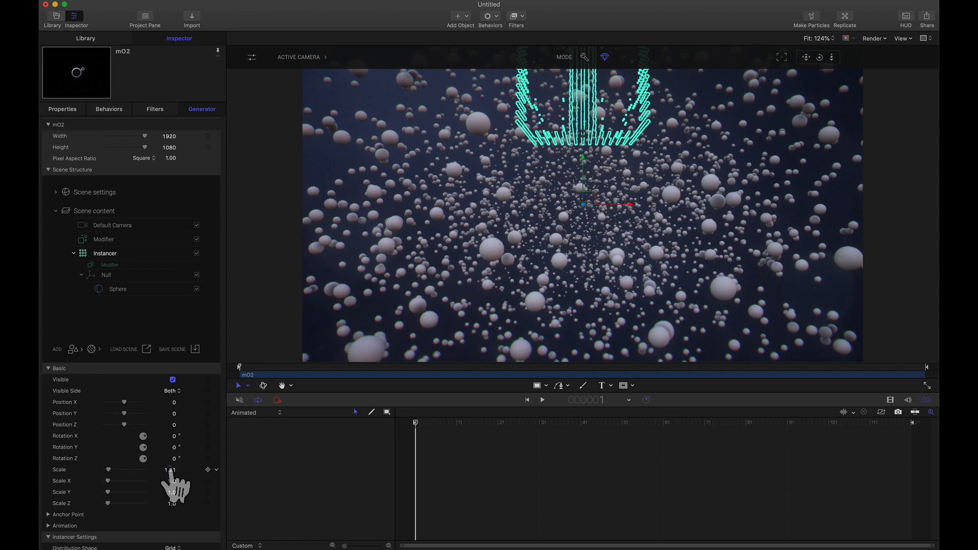
pyautogui.write('1')
pyautogui.press('Return')
# - Apply a new material to the Sphere under the Null
pyautogui.click(117, 292)
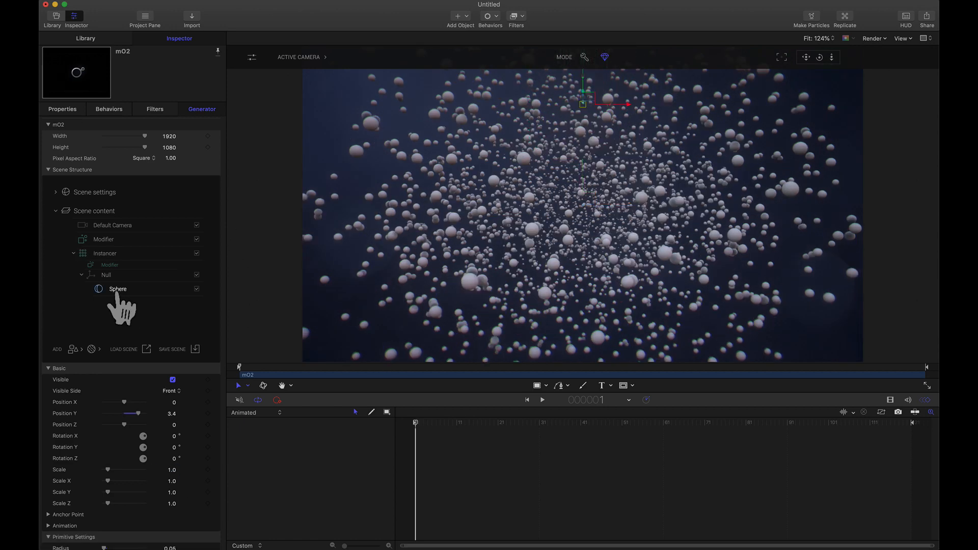
pyautogui.rightClick(143, 293)
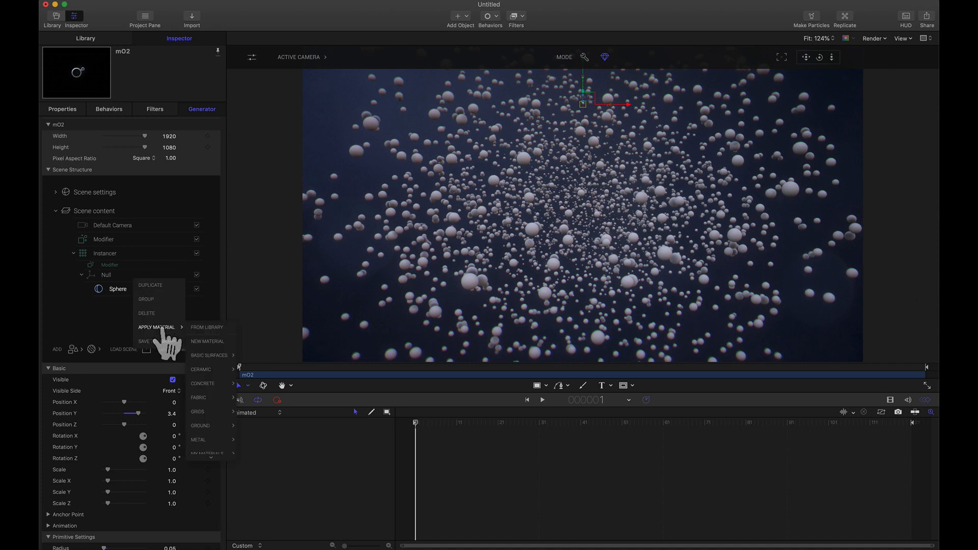
pyautogui.moveTo(158, 327)
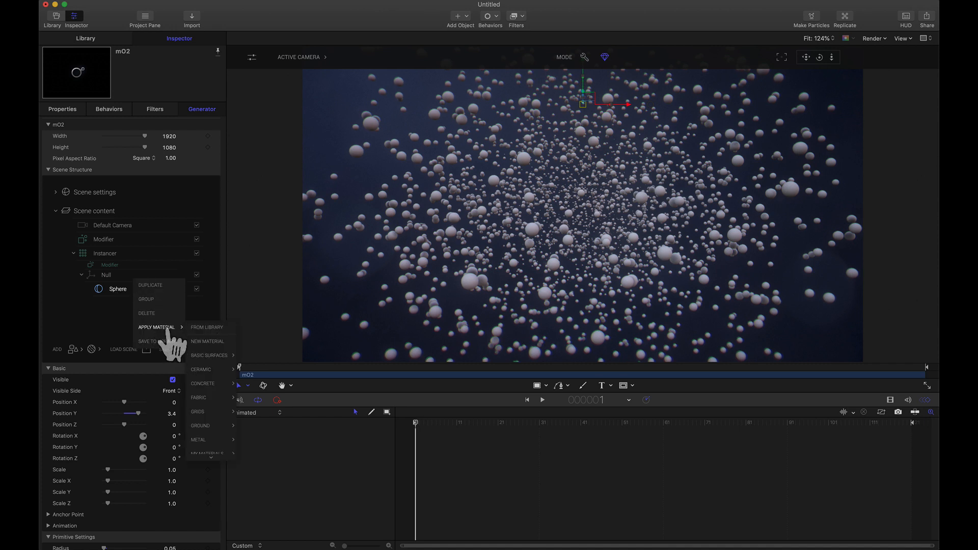
pyautogui.click(208, 341)
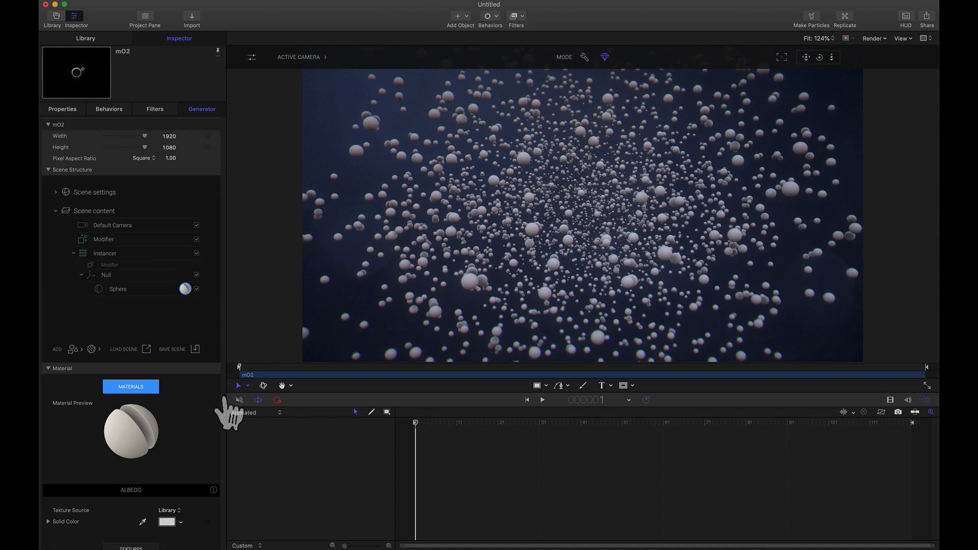
# - Make the Sphere's material glow with an Illuminance intensity of 5 and an orange-red Illuminance color
pyautogui.scroll(-15, 224, 408)
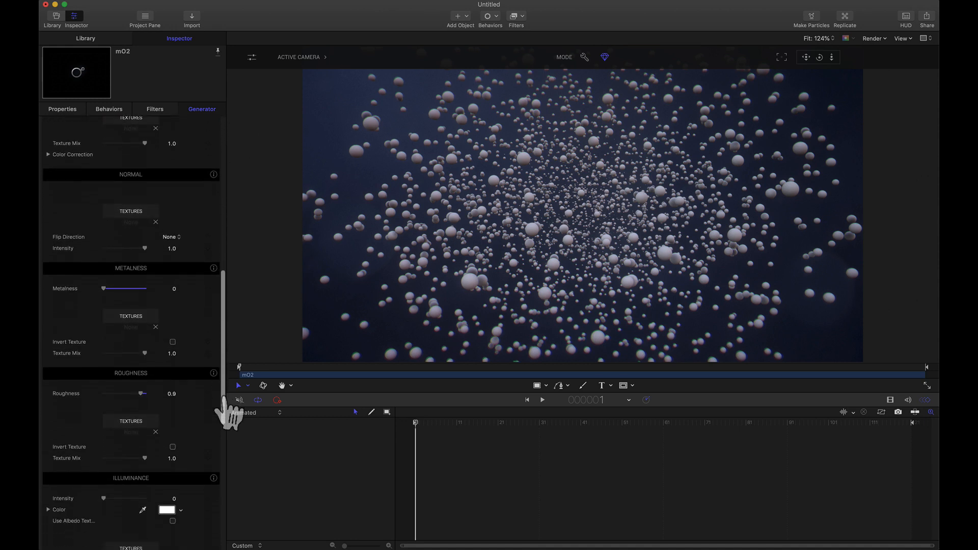
pyautogui.scroll(-5, 219, 408)
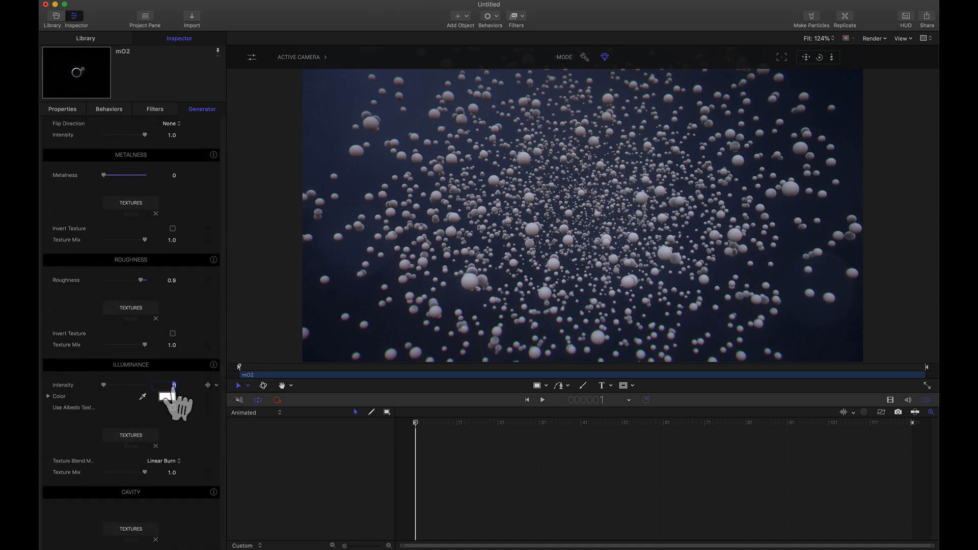
pyautogui.write('5')
pyautogui.press('Return')
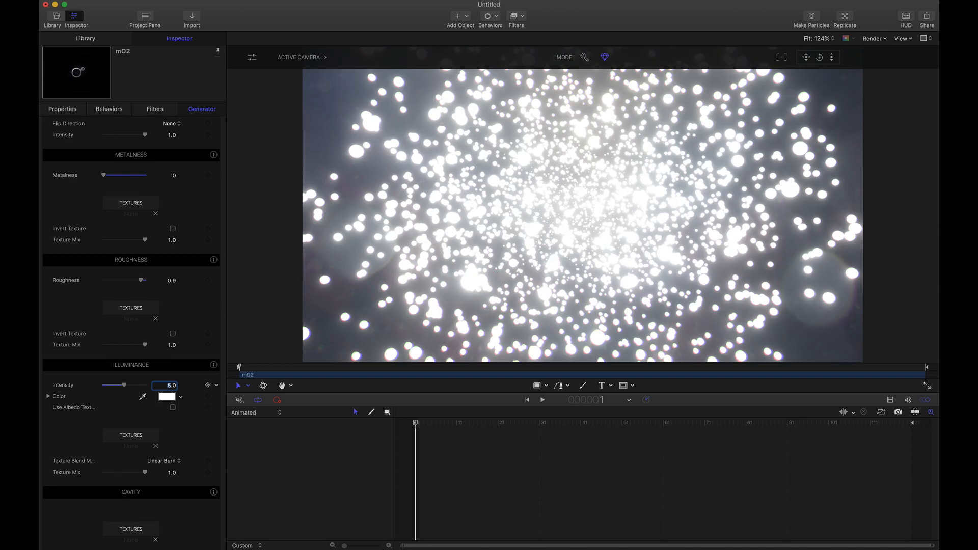
pyautogui.click(180, 398)
pyautogui.click(179, 405)
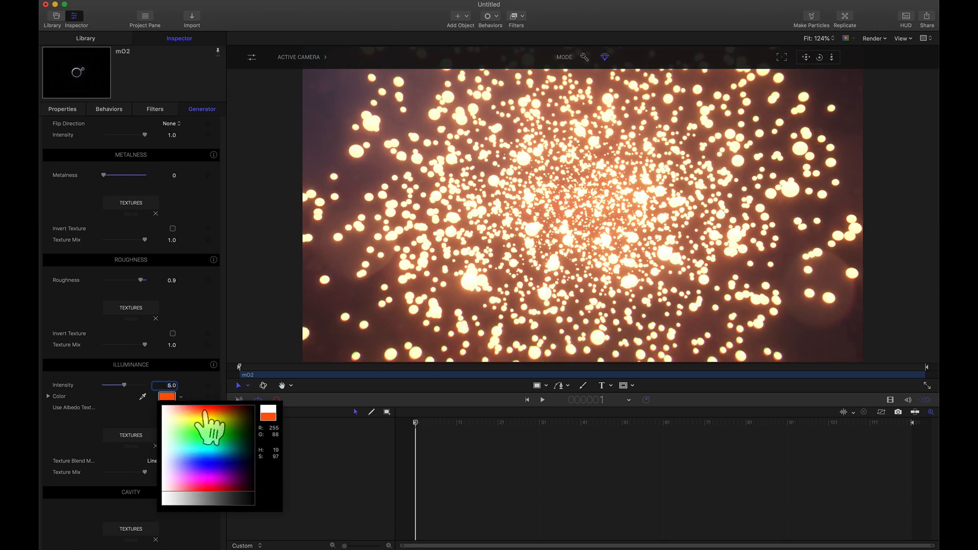
pyautogui.click(204, 411)
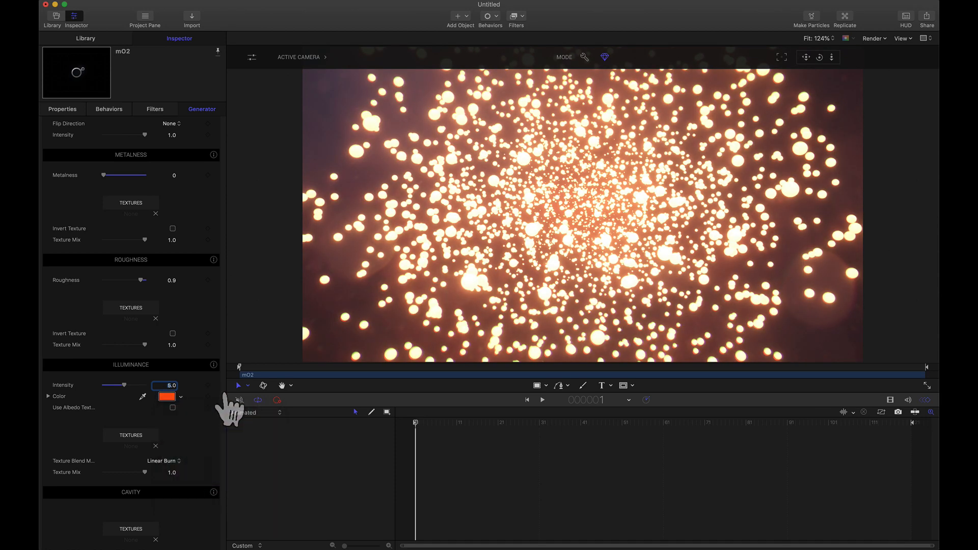
# - Duplicate the Null with its glowing Sphere and change the copy's Illuminance color to green
pyautogui.scroll(15, 224, 393)
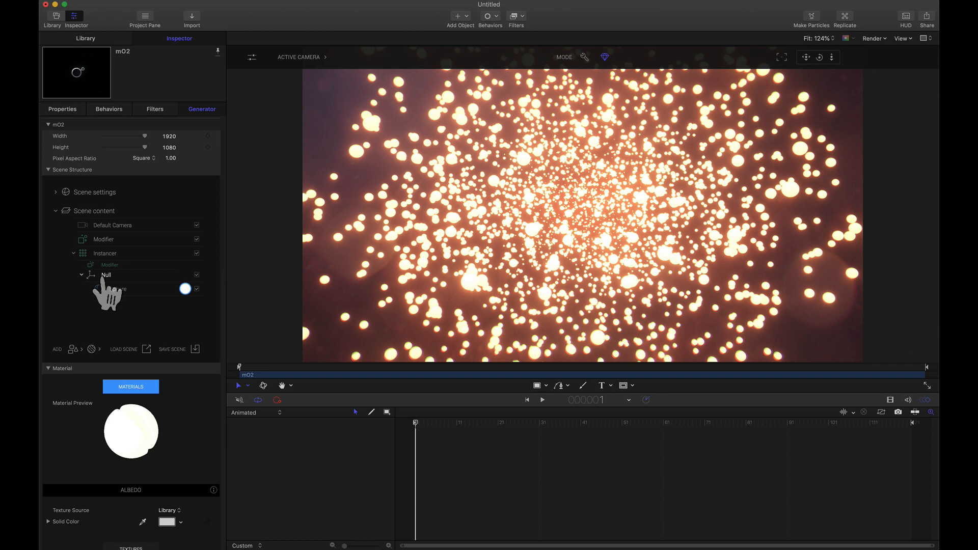
pyautogui.rightClick(102, 278)
pyautogui.click(108, 277)
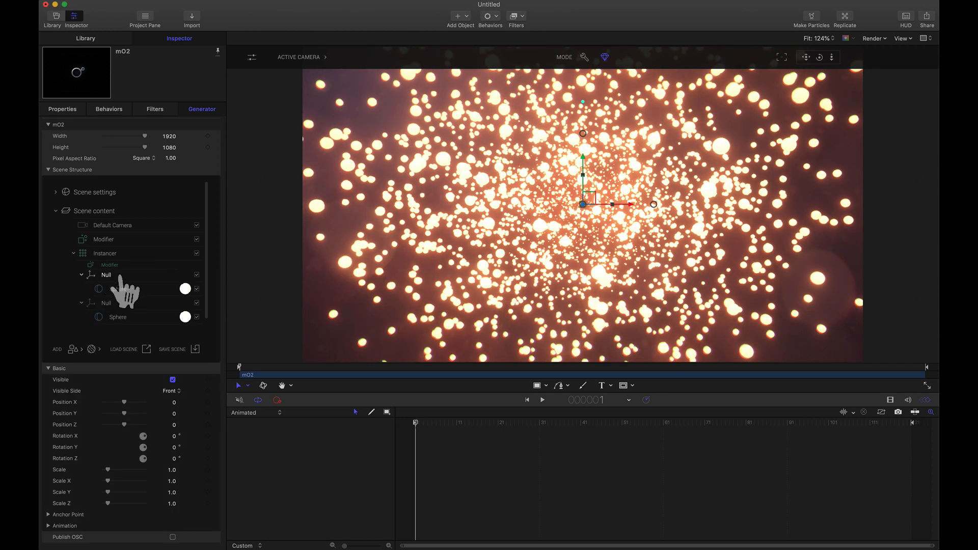
pyautogui.click(186, 289)
pyautogui.scroll(-10, 170, 393)
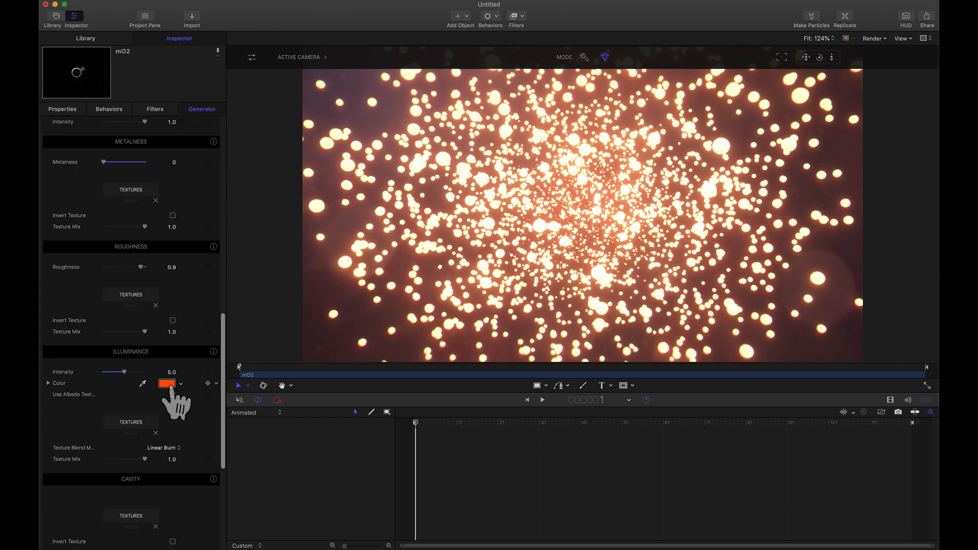
pyautogui.click(181, 384)
pyautogui.click(199, 413)
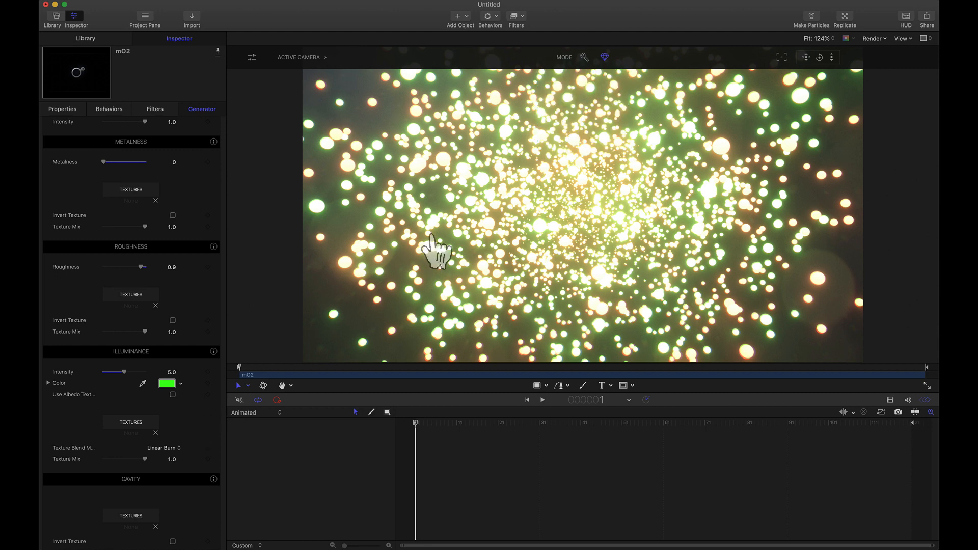
# - Duplicate the Null holding the green Sphere and change the new copy's Illuminance color to blue
pyautogui.scroll(10, 122, 275)
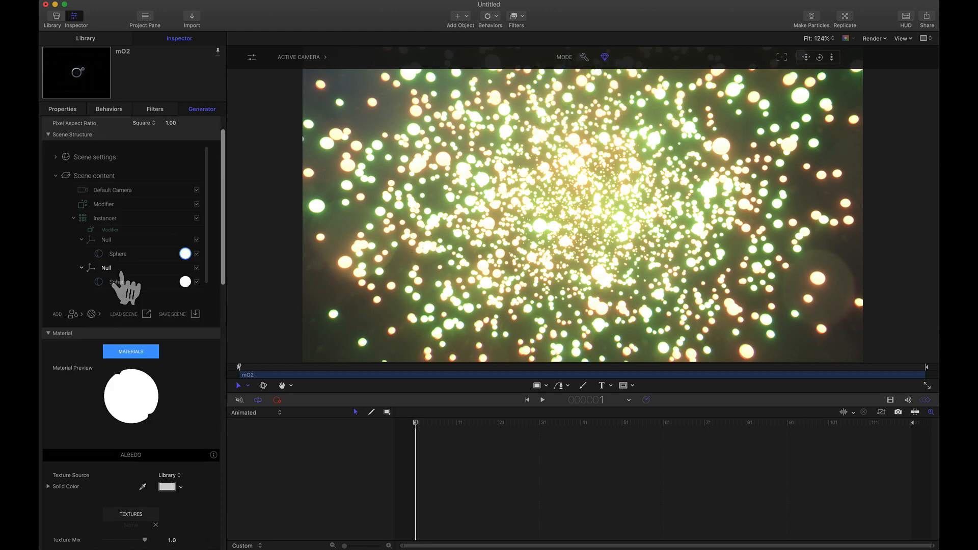
pyautogui.rightClick(111, 245)
pyautogui.click(115, 239)
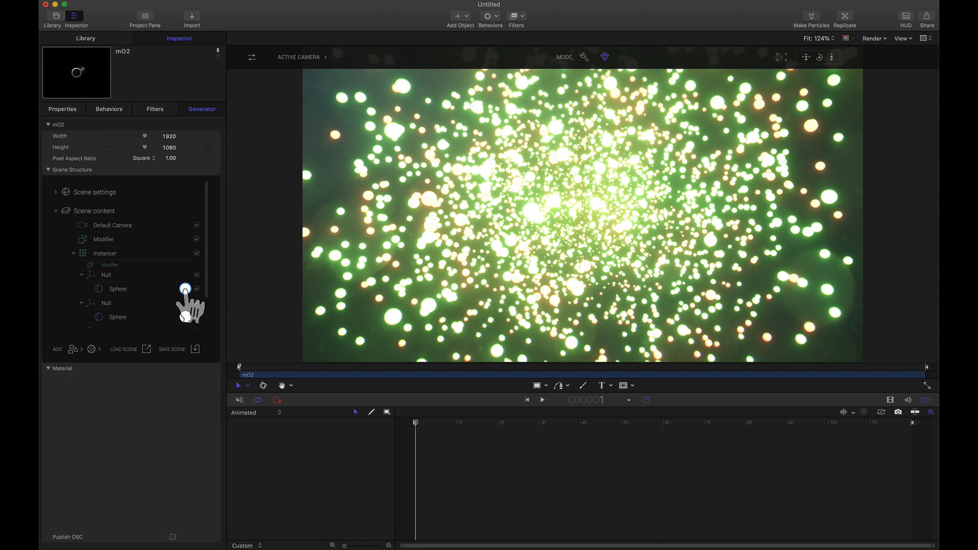
pyautogui.scroll(-15, 224, 335)
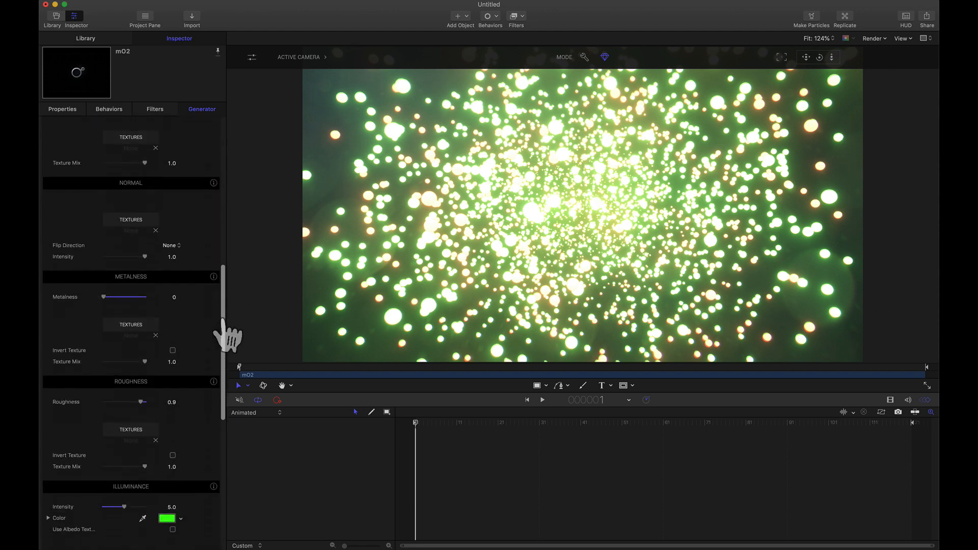
pyautogui.click(181, 352)
pyautogui.click(196, 431)
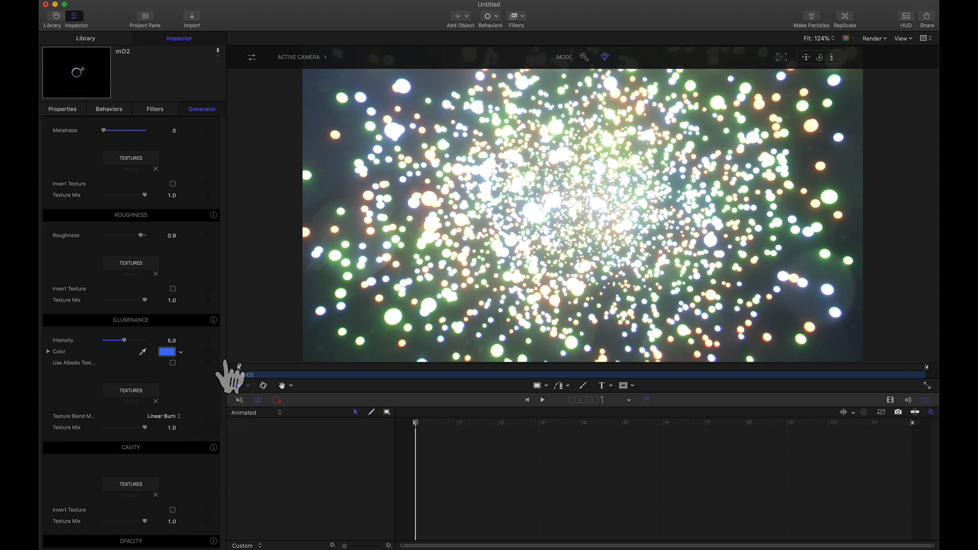
# - Set both the Inner Color and the Outer Color of the scene's Background gradient to black
pyautogui.scroll(10, 225, 374)
pyautogui.scroll(2, 225, 374)
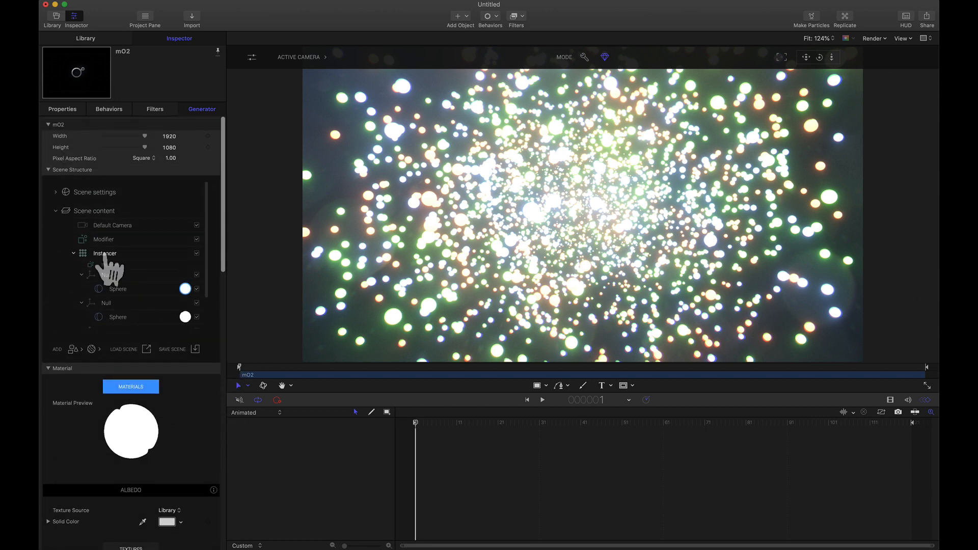
pyautogui.click(56, 193)
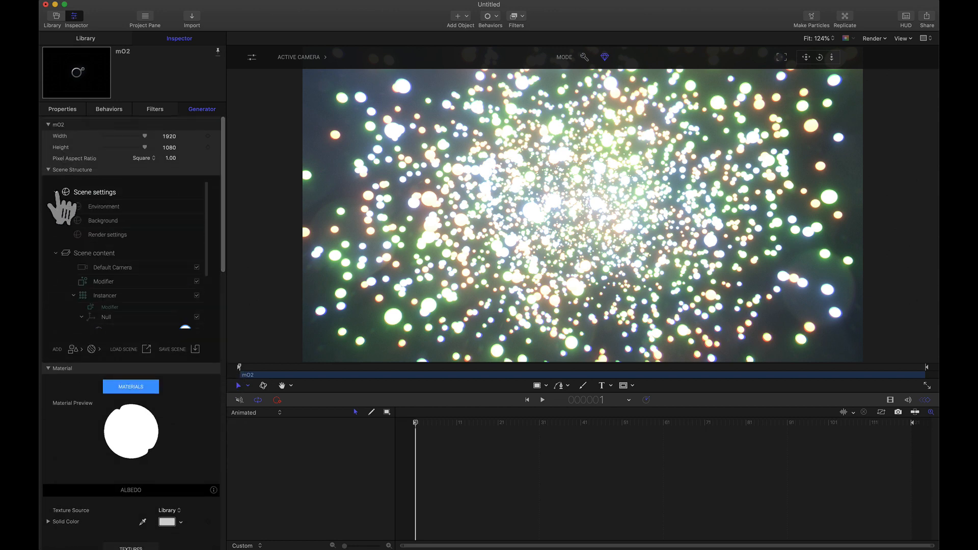
pyautogui.click(100, 220)
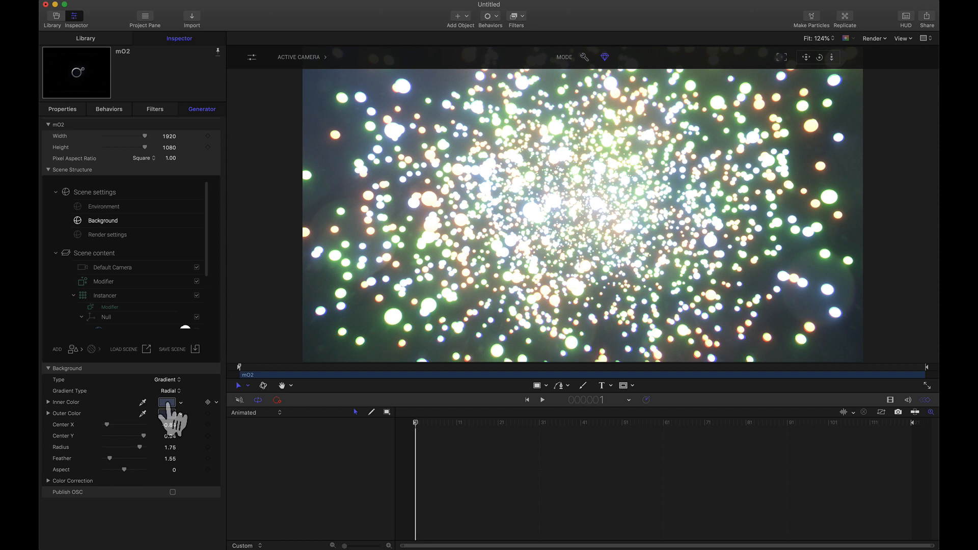
pyautogui.click(167, 403)
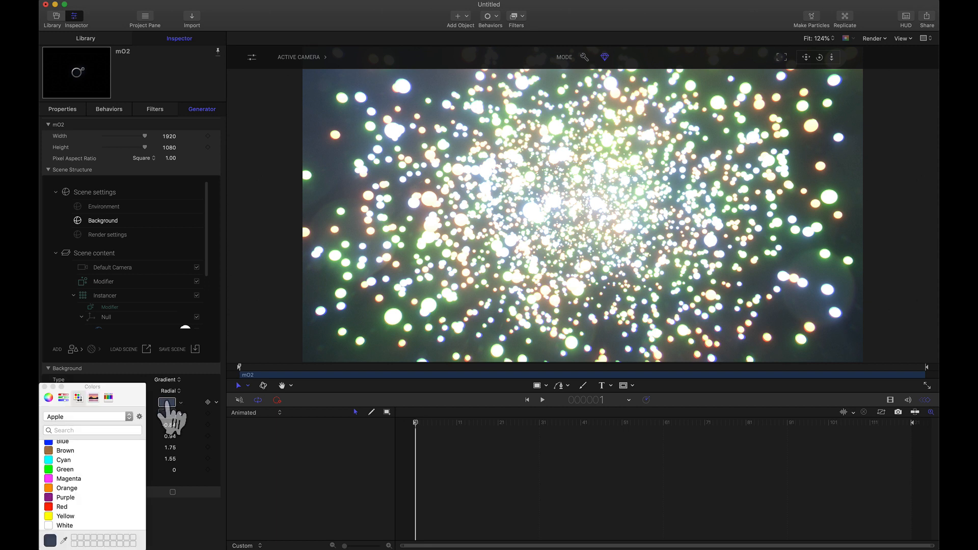
pyautogui.scroll(1, 88, 452)
pyautogui.click(64, 445)
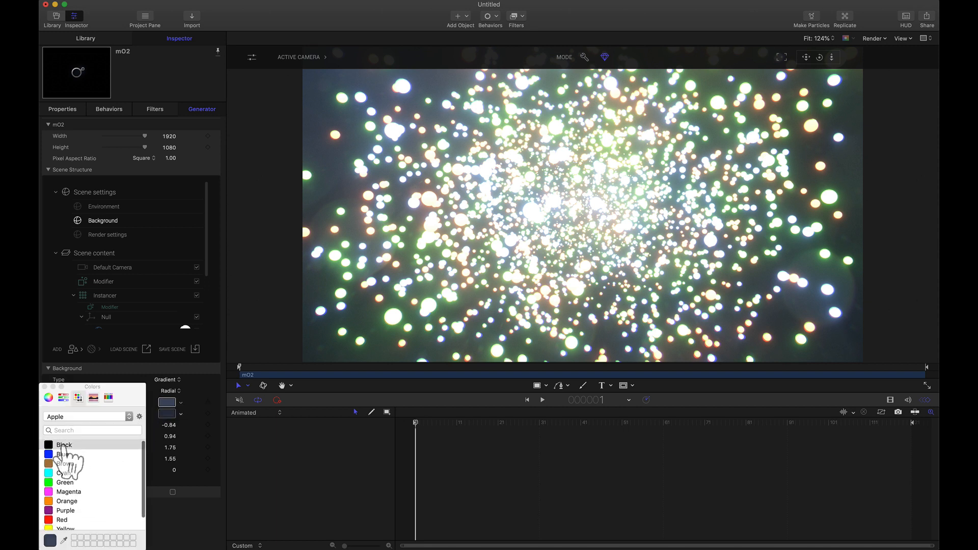
pyautogui.click(61, 445)
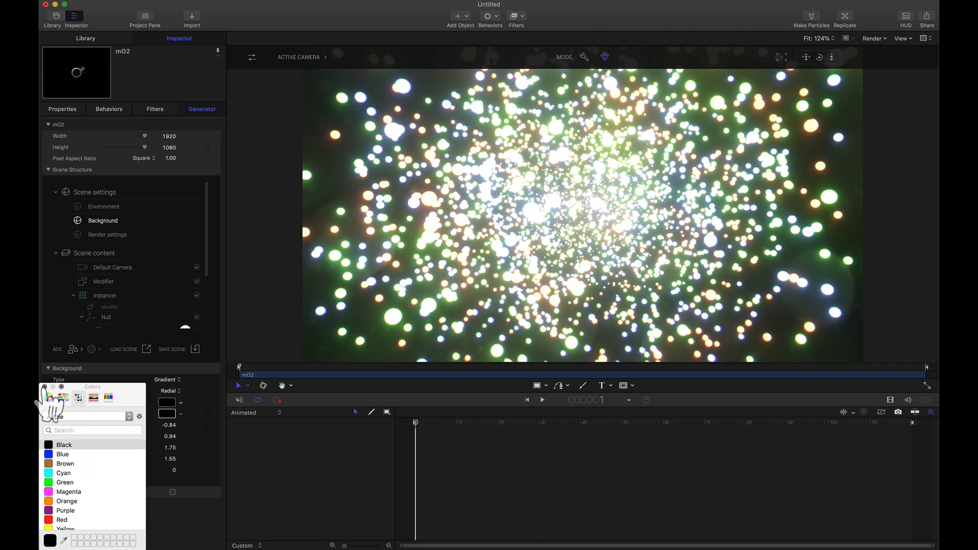
pyautogui.click(44, 387)
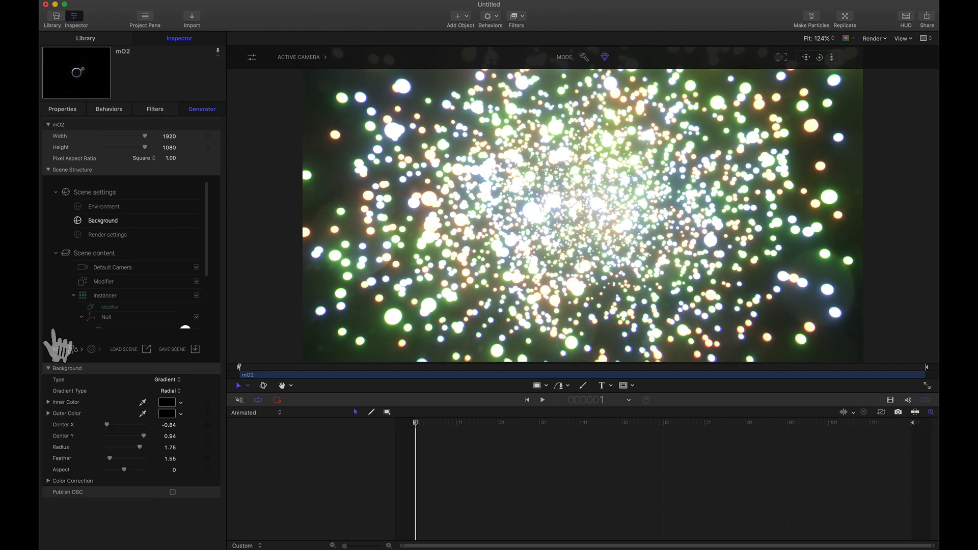
# - Keyframe the Instancer's overall Scale at 0 on frame 1 and again at 0 on frame 60
pyautogui.click(105, 297)
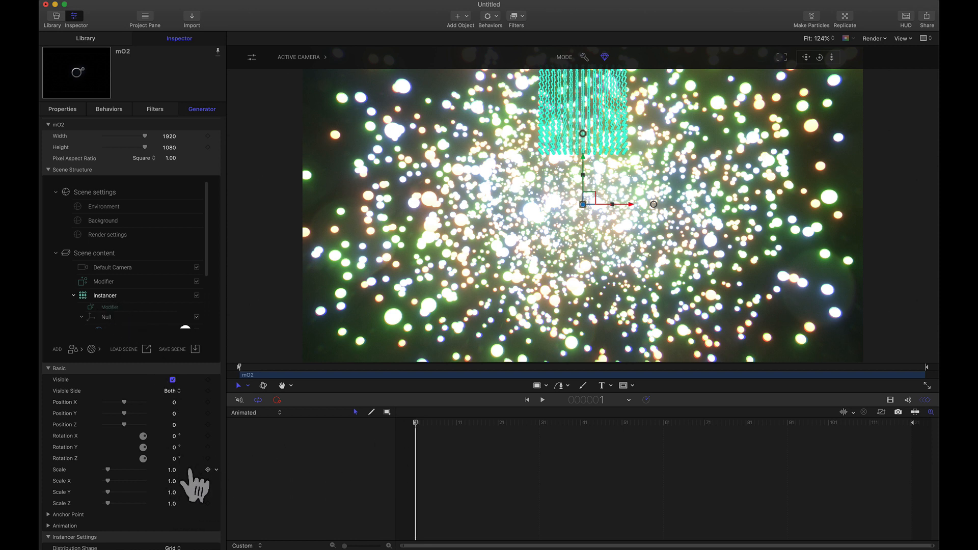
pyautogui.write('0')
pyautogui.press('Return')
pyautogui.click(207, 470)
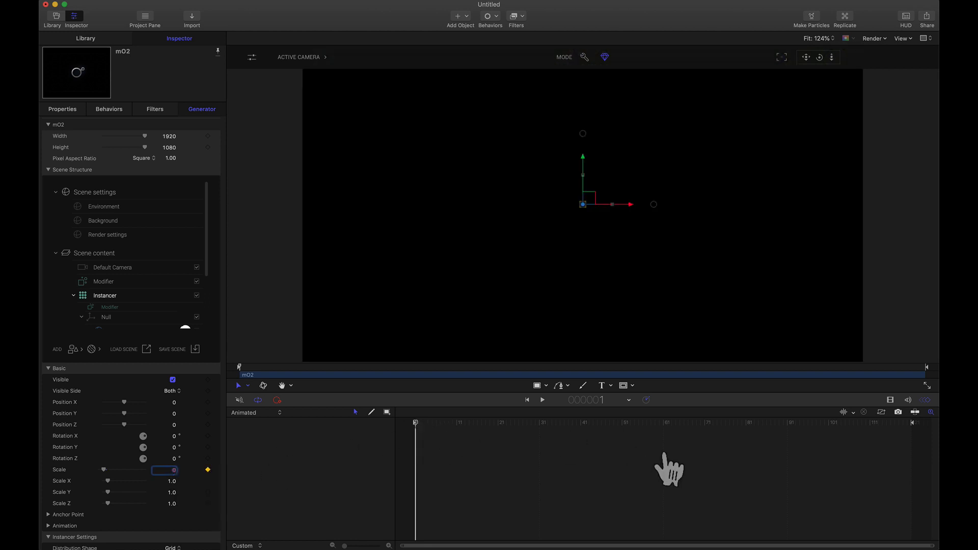
pyautogui.click(663, 426)
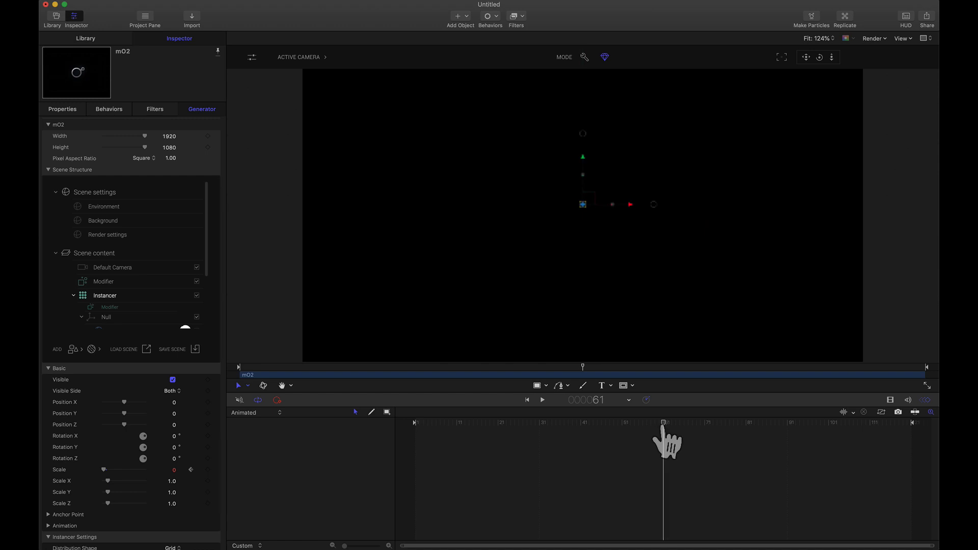
pyautogui.moveTo(663, 427); pyautogui.dragTo(659, 427)
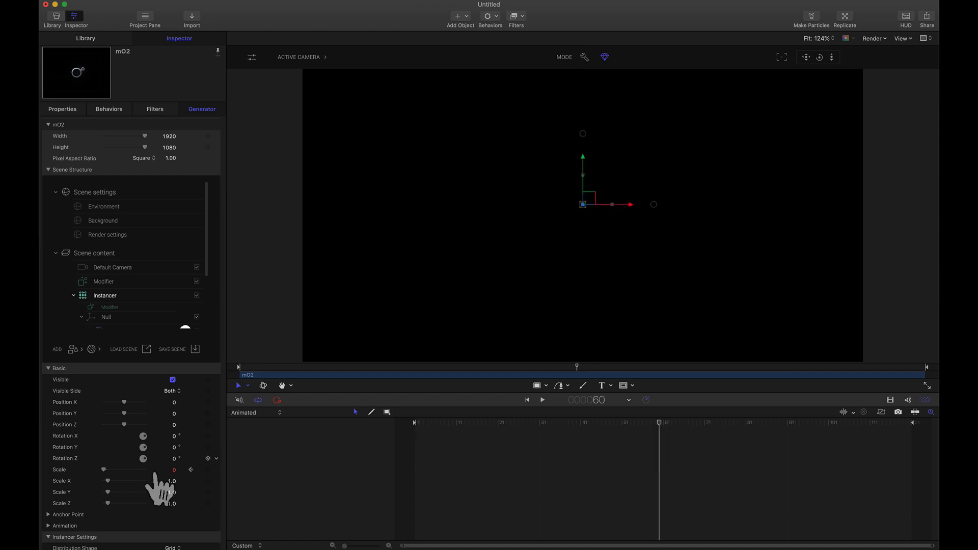
pyautogui.click(207, 469)
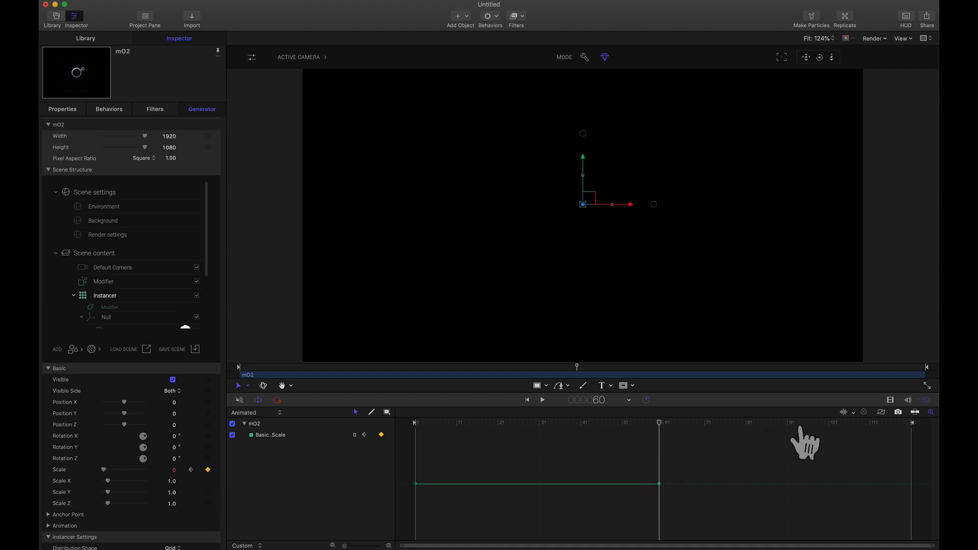
# - Add a frame 120 keyframe to the Instancer's overall Scale with a value of 4.74
pyautogui.moveTo(799, 427); pyautogui.dragTo(939, 418)
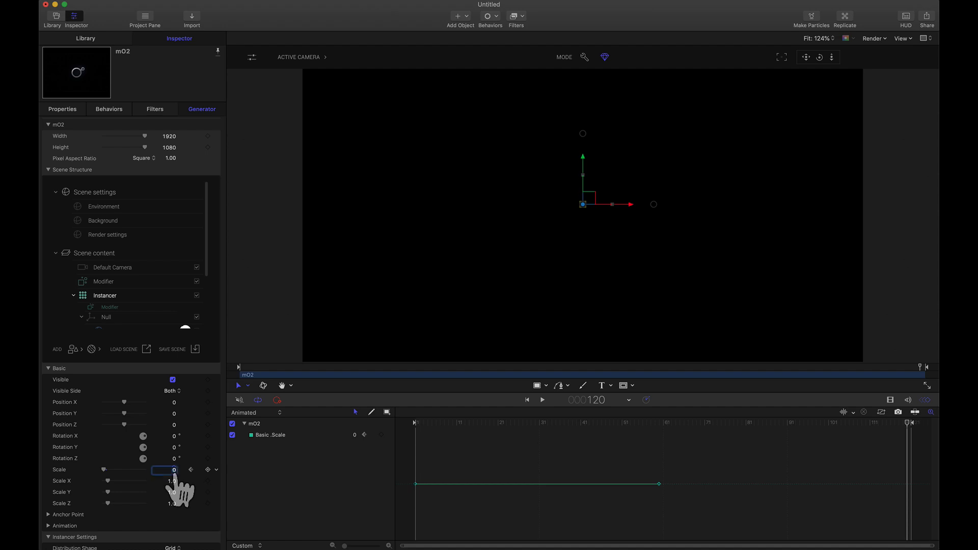
pyautogui.write('0.04')
pyautogui.press('Return')
pyautogui.moveTo(174, 470); pyautogui.dragTo(173, 436)
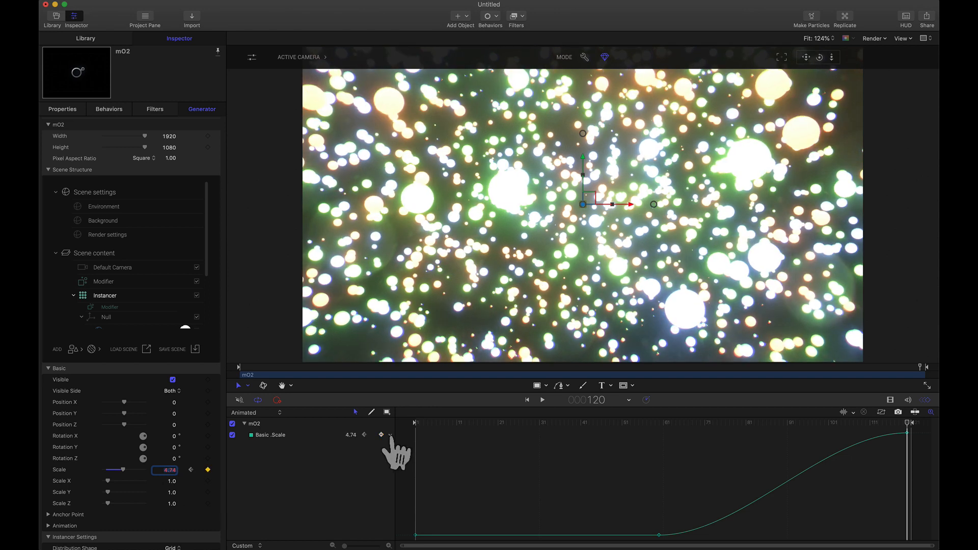
# - Make the Instancer's Scale curve Linear, with its frame 120 keyframe set to 6
pyautogui.click(390, 435)
pyautogui.moveTo(438, 475)
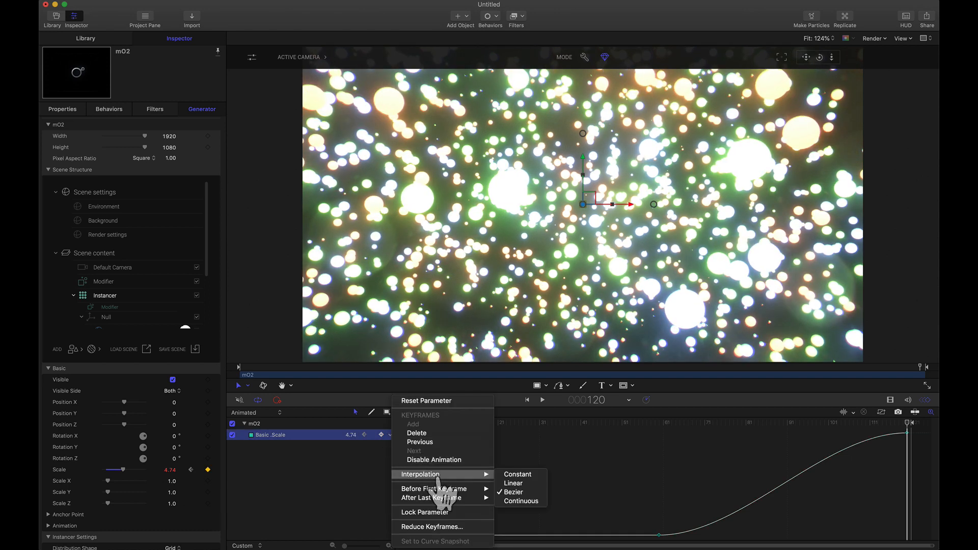
pyautogui.click(510, 484)
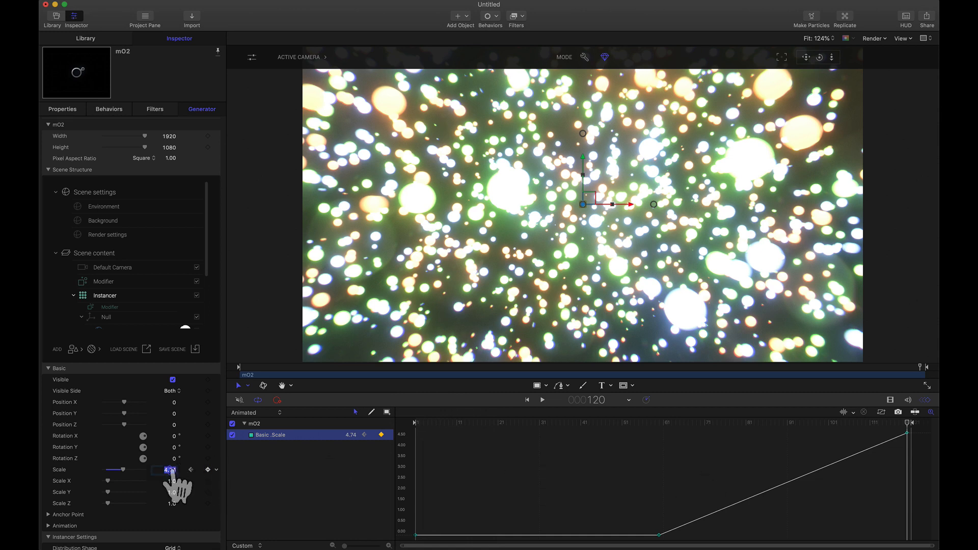
pyautogui.write('6')
pyautogui.press('Return')
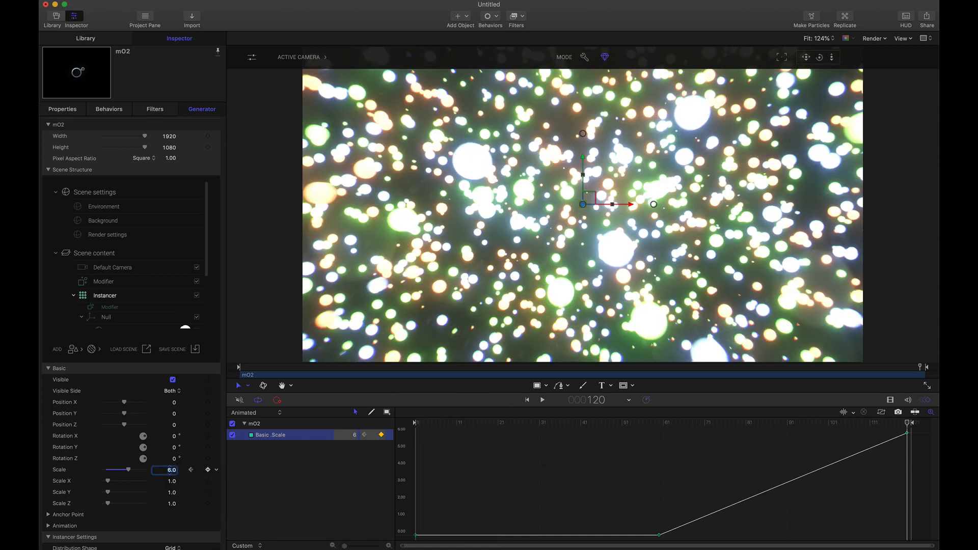
pyautogui.click(626, 424)
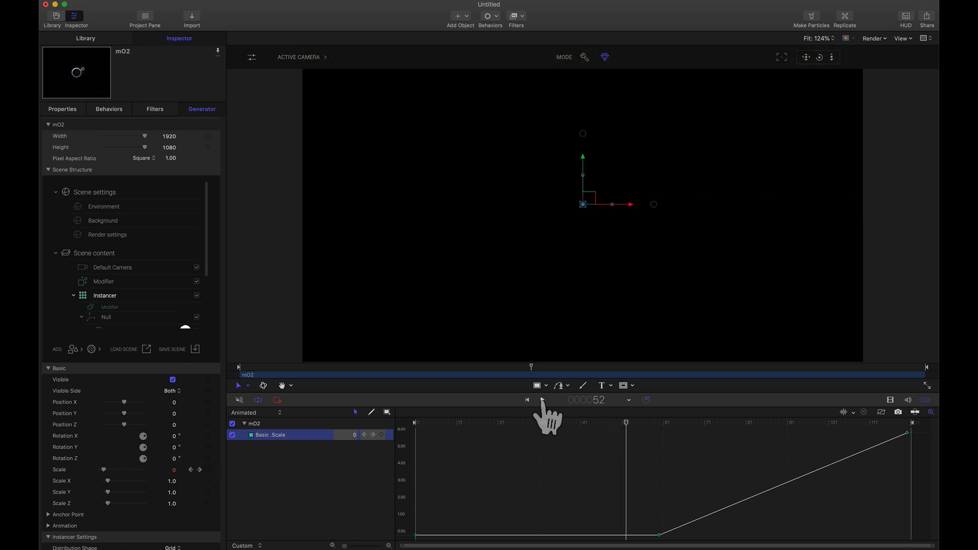
pyautogui.click(542, 401)
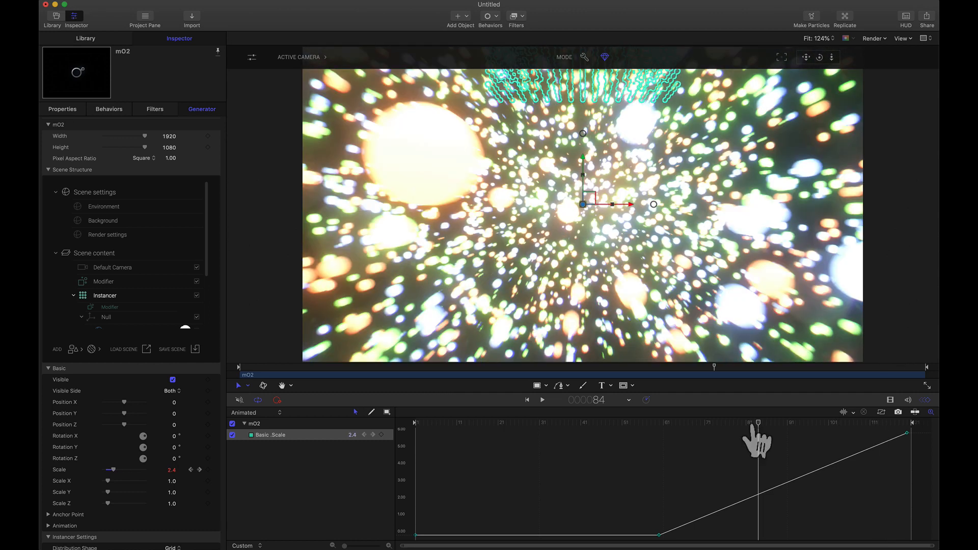
# - Apply the Old preset in the Default Camera's Camera Settings
pyautogui.click(122, 267)
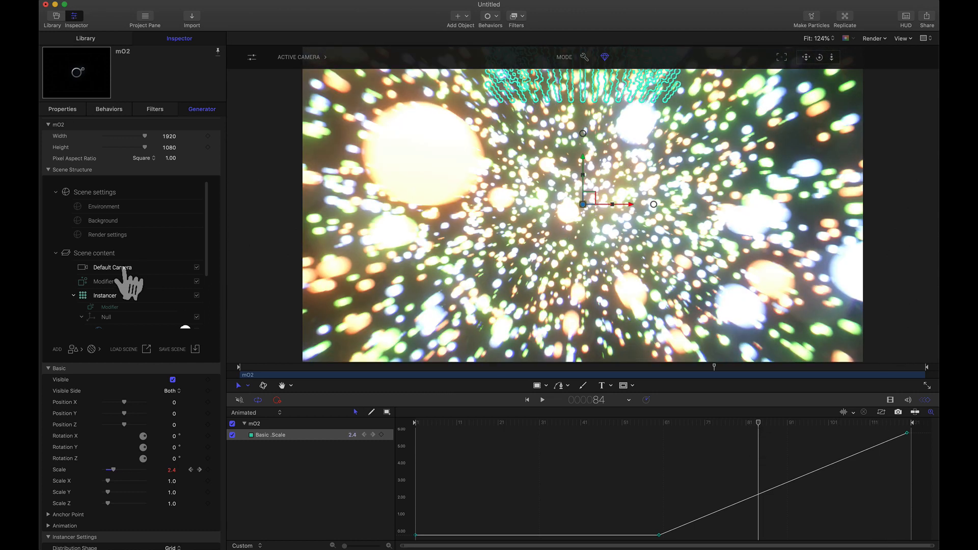
pyautogui.scroll(-5, 210, 455)
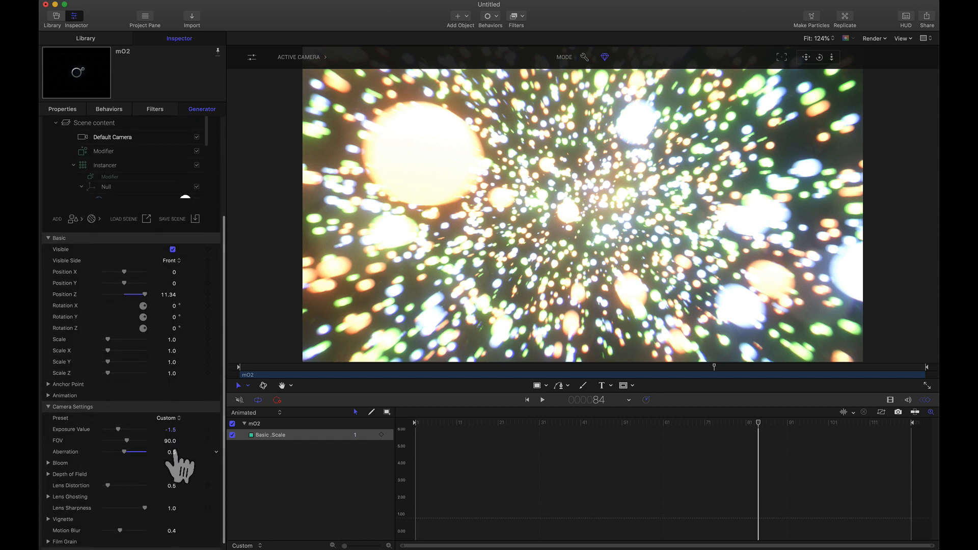
pyautogui.click(167, 419)
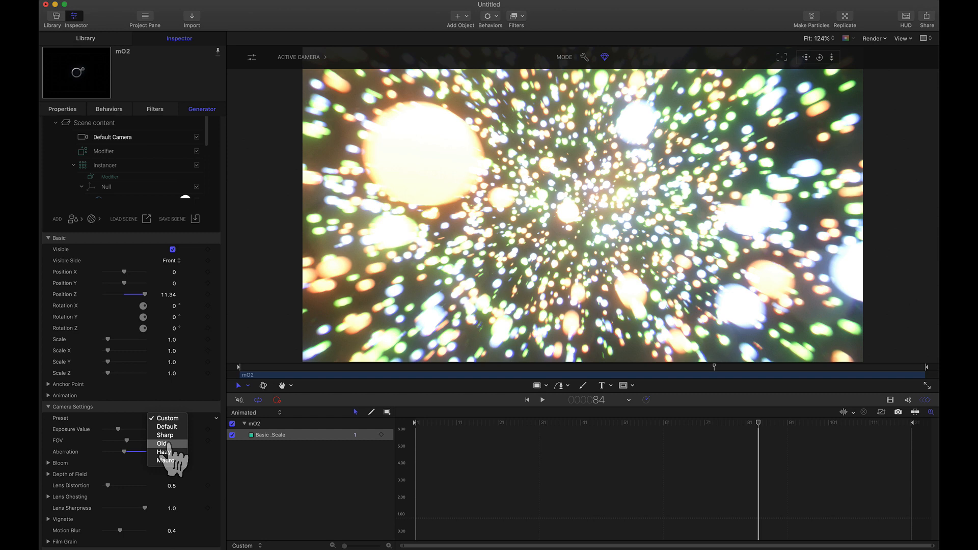
pyautogui.click(169, 444)
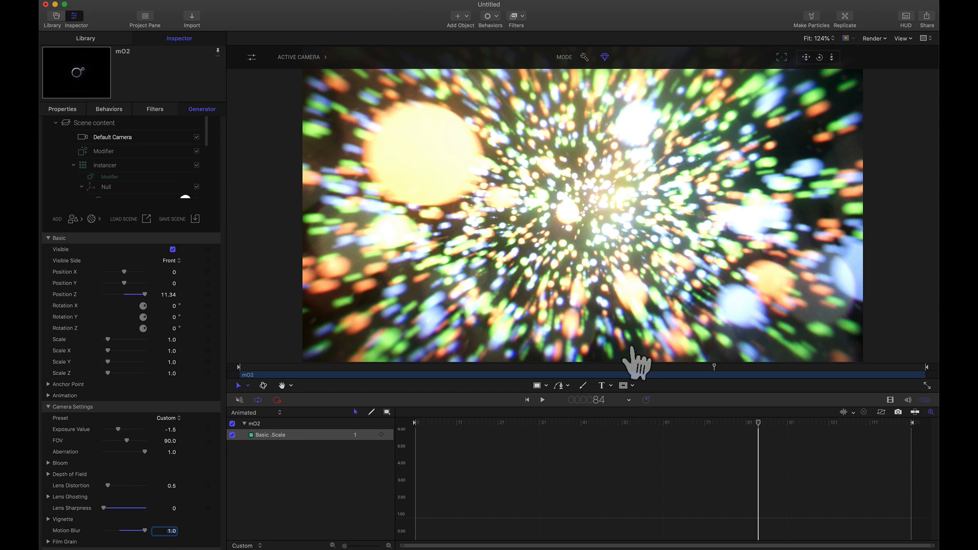
# - Try the Sharp preset on the Default Camera and preview it up to frame 98
pyautogui.click(167, 418)
pyautogui.click(165, 435)
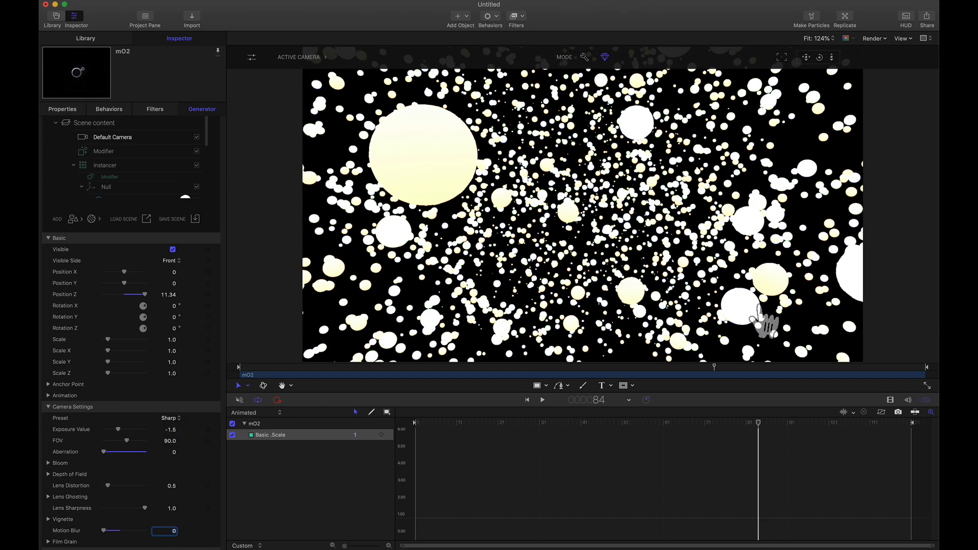
pyautogui.moveTo(769, 423); pyautogui.dragTo(816, 423)
# - Return the Default Camera to the Old preset and raise its Motion Blur to 1
pyautogui.click(170, 418)
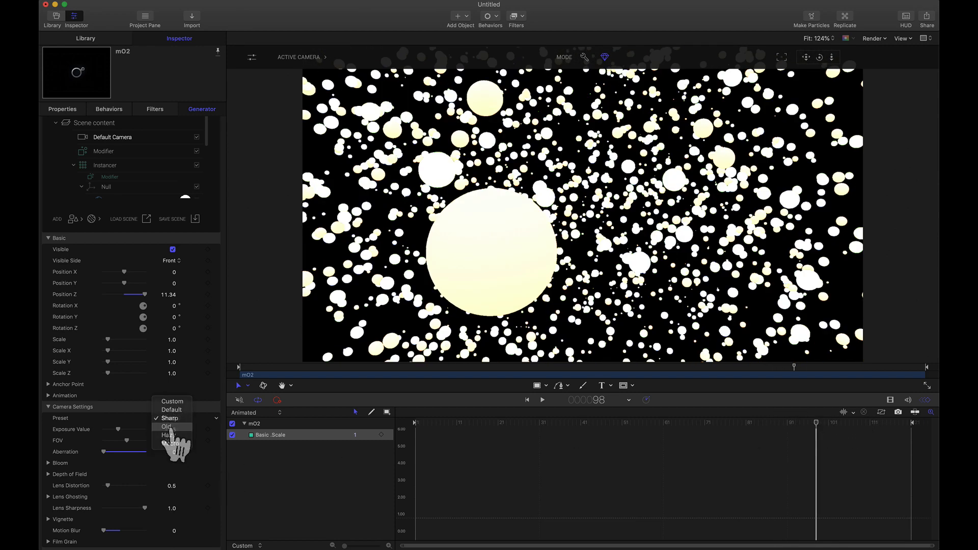
pyautogui.click(168, 427)
pyautogui.click(252, 57)
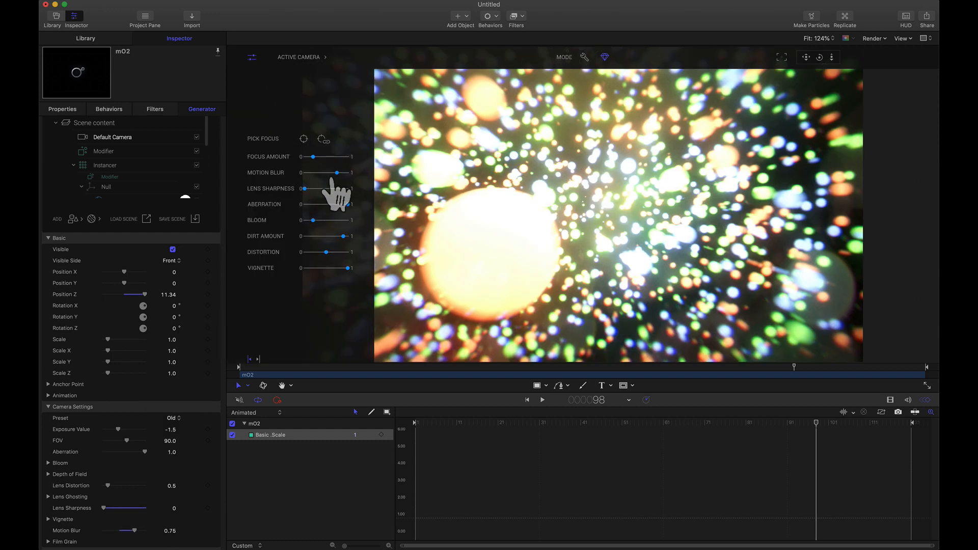
pyautogui.moveTo(339, 174); pyautogui.dragTo(362, 175)
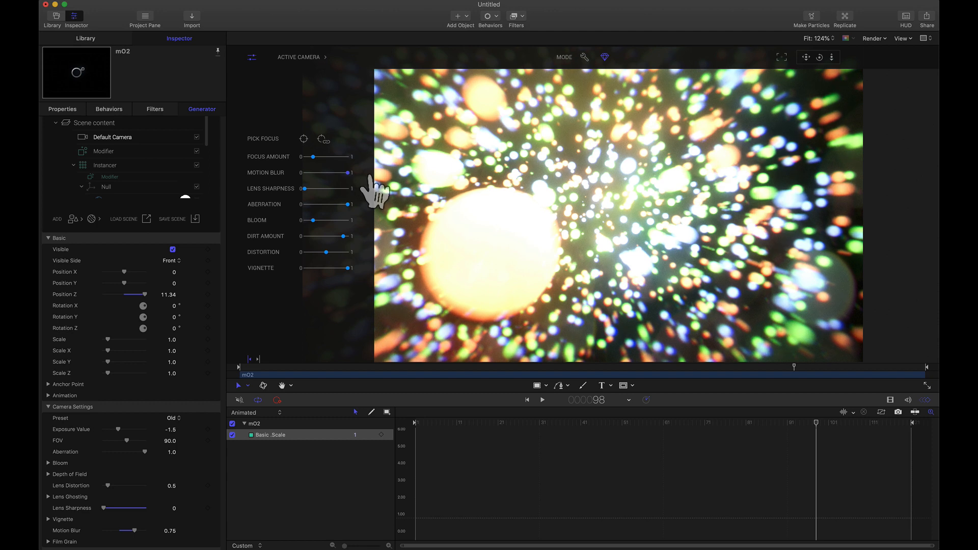
# - Set the Default Camera's Bloom Brightness to 0.4 and preview the explosion between frames 62 and 100
pyautogui.click(48, 463)
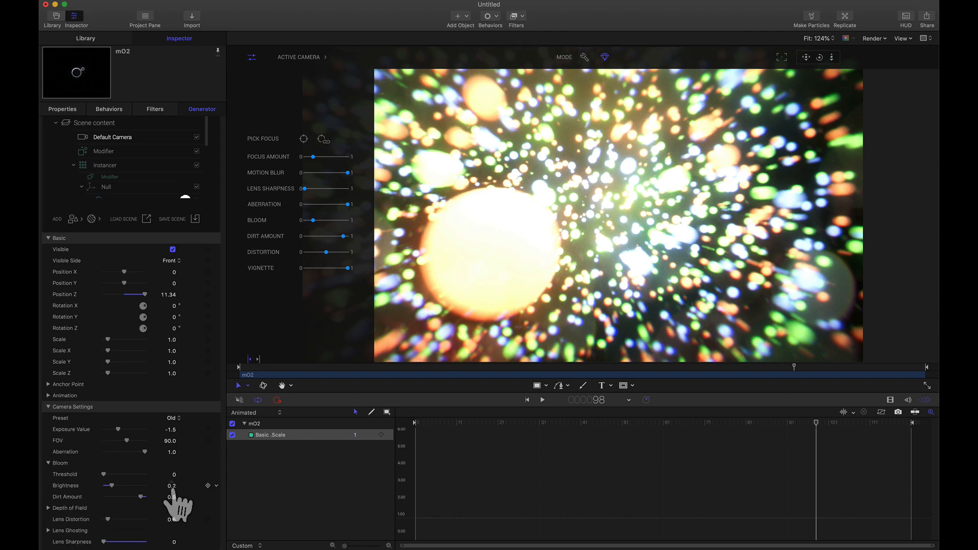
pyautogui.moveTo(173, 486); pyautogui.dragTo(189, 486)
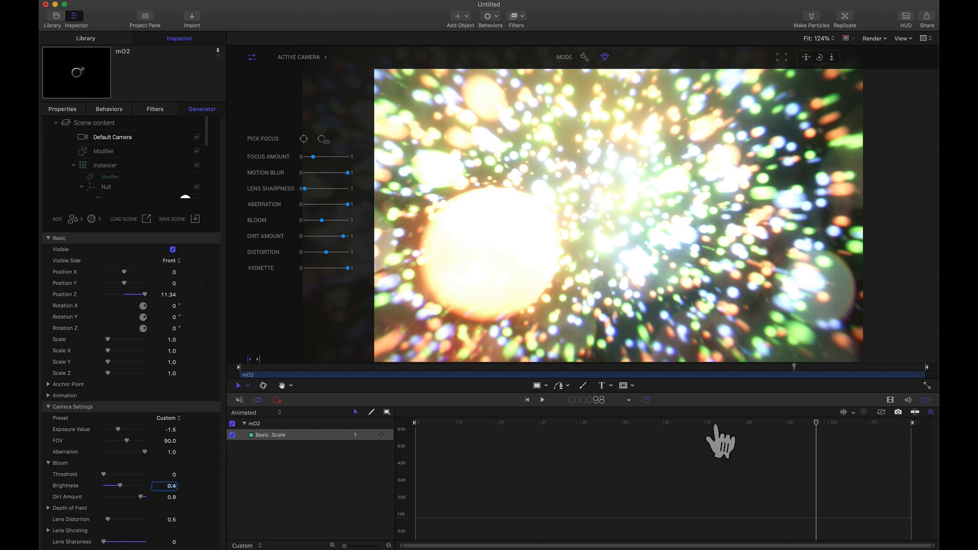
pyautogui.moveTo(714, 427); pyautogui.dragTo(666, 428)
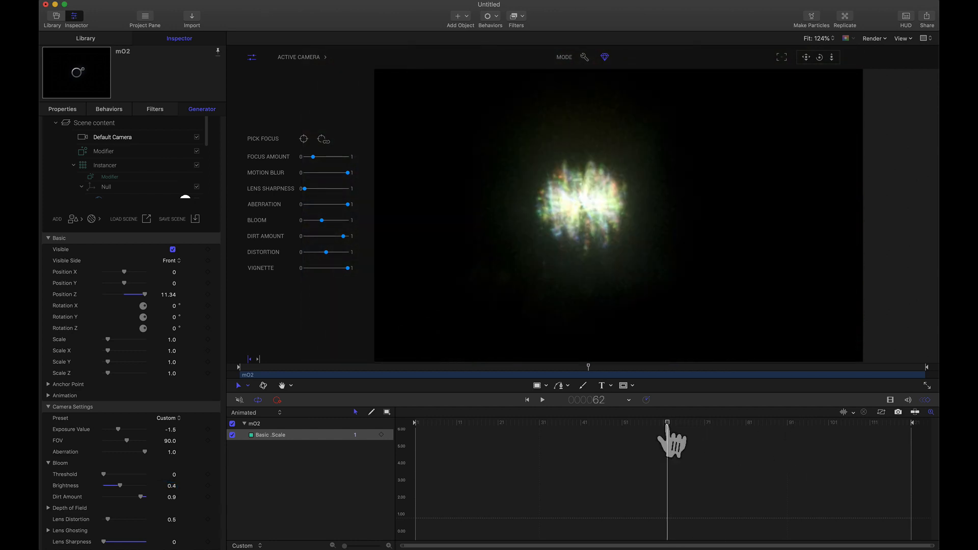
pyautogui.moveTo(667, 427); pyautogui.dragTo(824, 427)
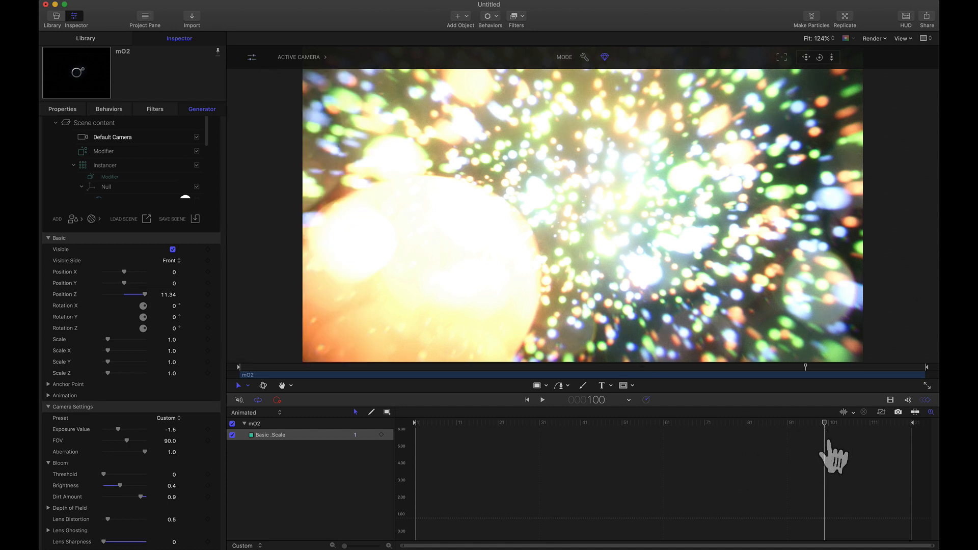
# - Keyframe the first Null's Sphere Scale at 1 on frame 100 and 0 on frame 120 with Linear interpolation
pyautogui.scroll(-2, 111, 176)
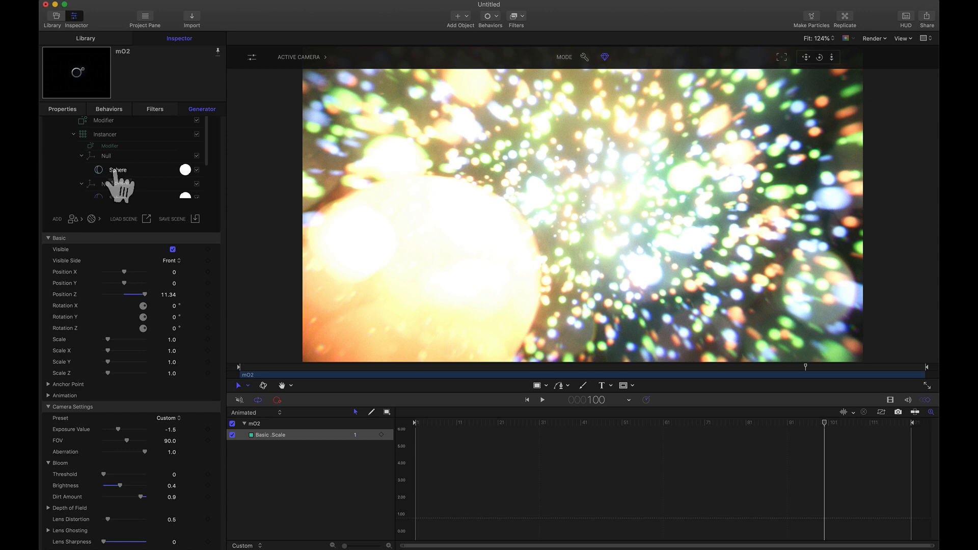
pyautogui.click(208, 422)
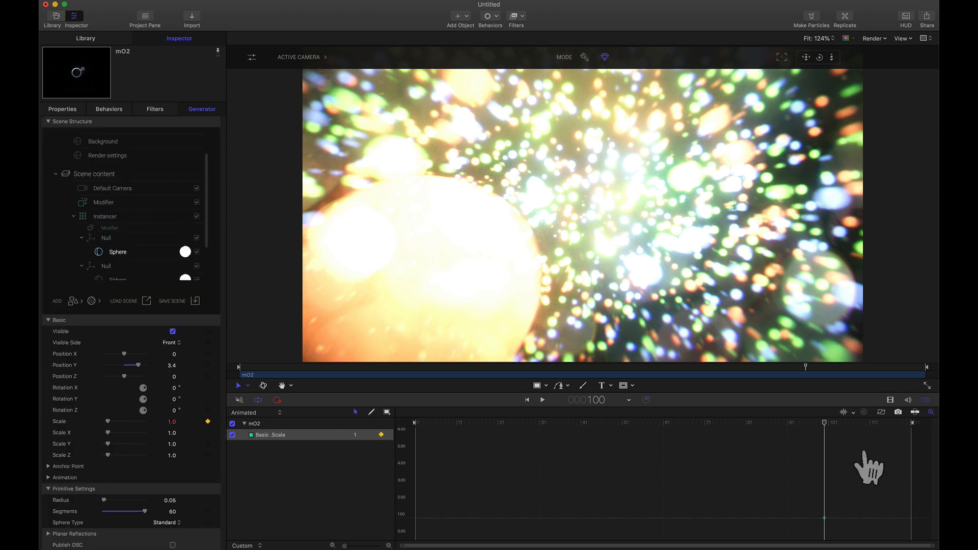
pyautogui.moveTo(875, 423); pyautogui.dragTo(939, 436)
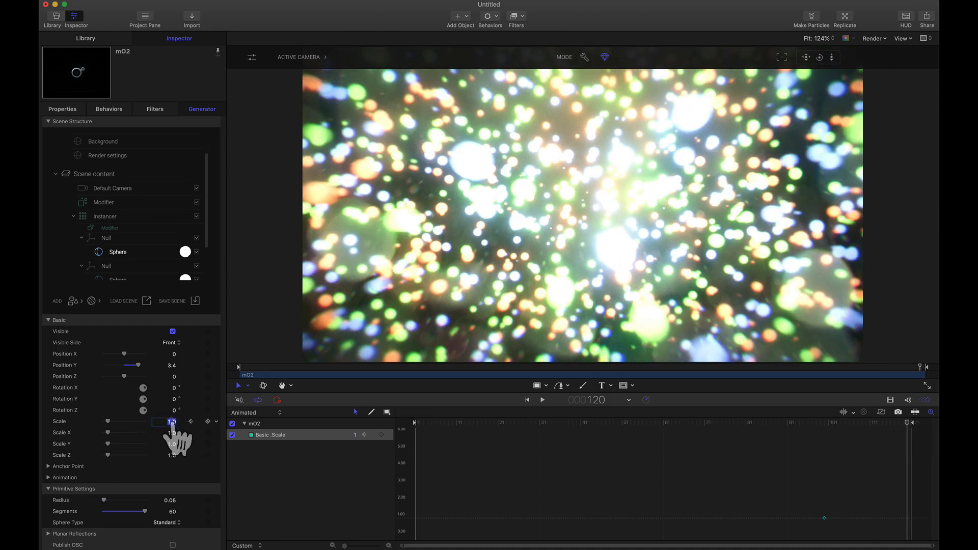
pyautogui.write('0')
pyautogui.press('Return')
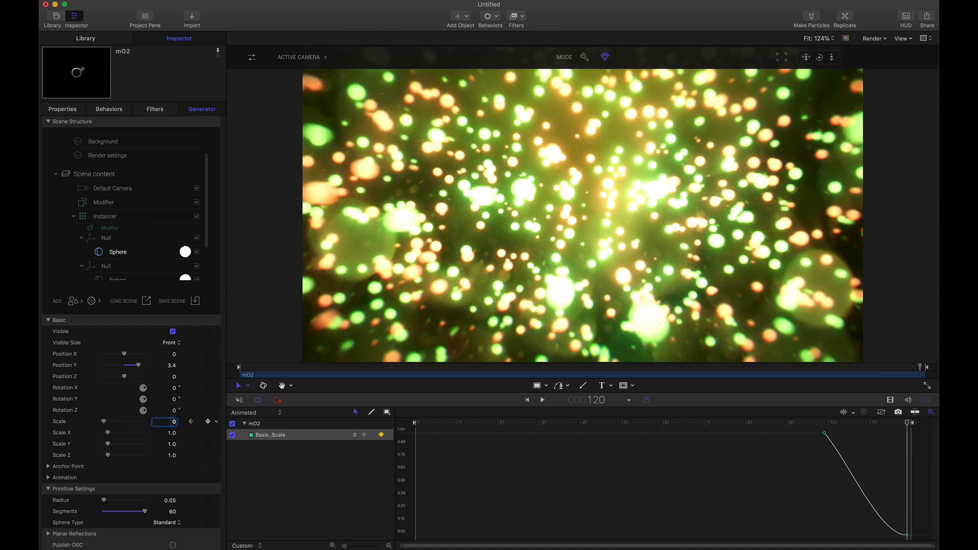
pyautogui.click(390, 435)
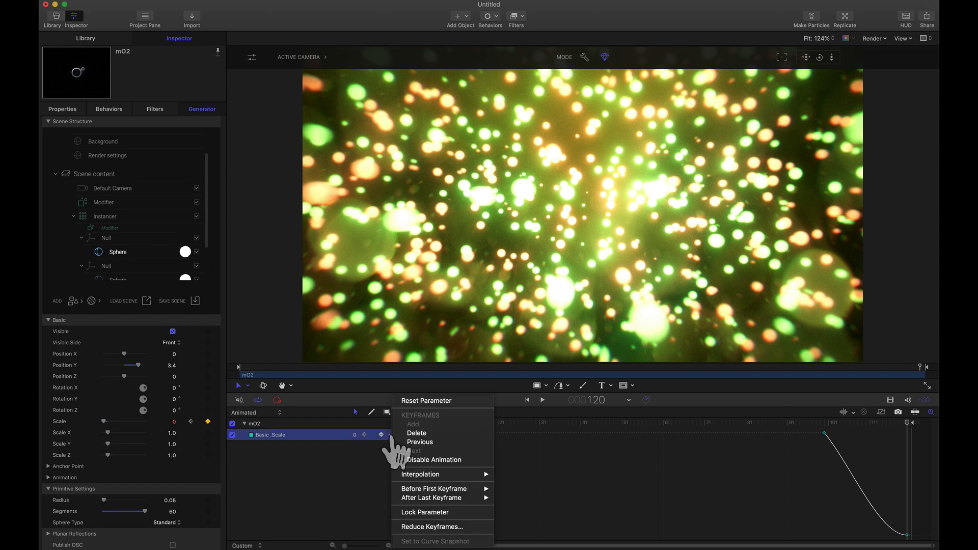
pyautogui.moveTo(430, 476)
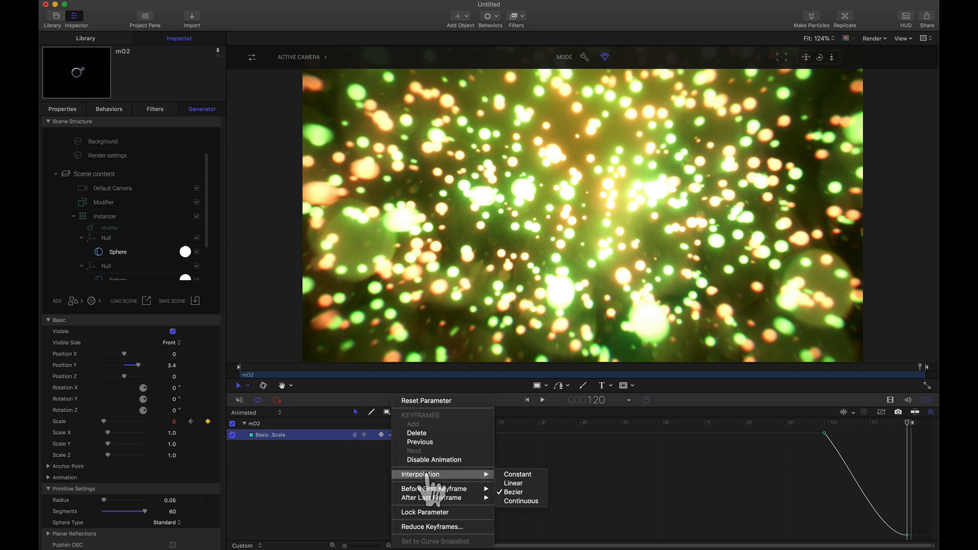
pyautogui.click(514, 485)
# - Keyframe the second Null's Sphere Scale at 0 on frame 120 and 1 on frame 100 with Linear interpolation
pyautogui.scroll(-3, 143, 263)
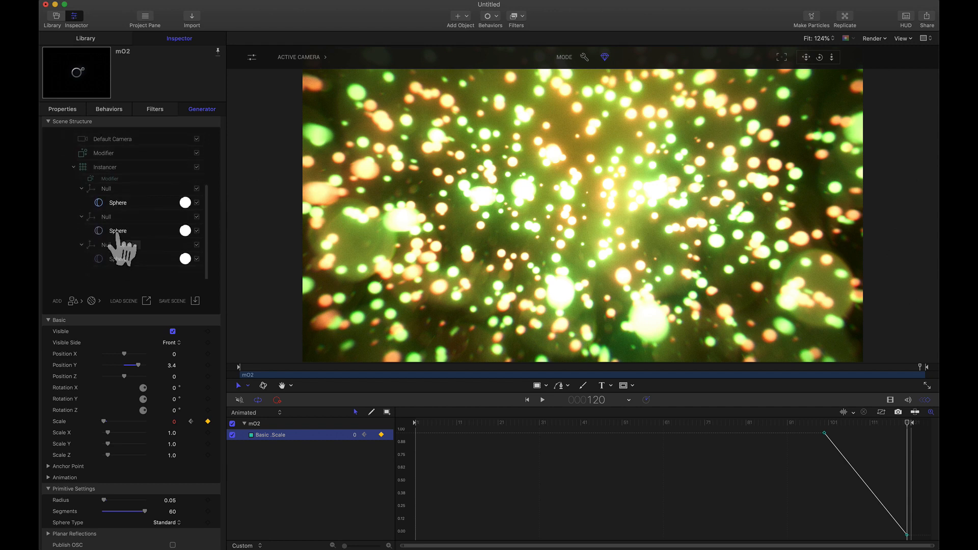
pyautogui.click(117, 234)
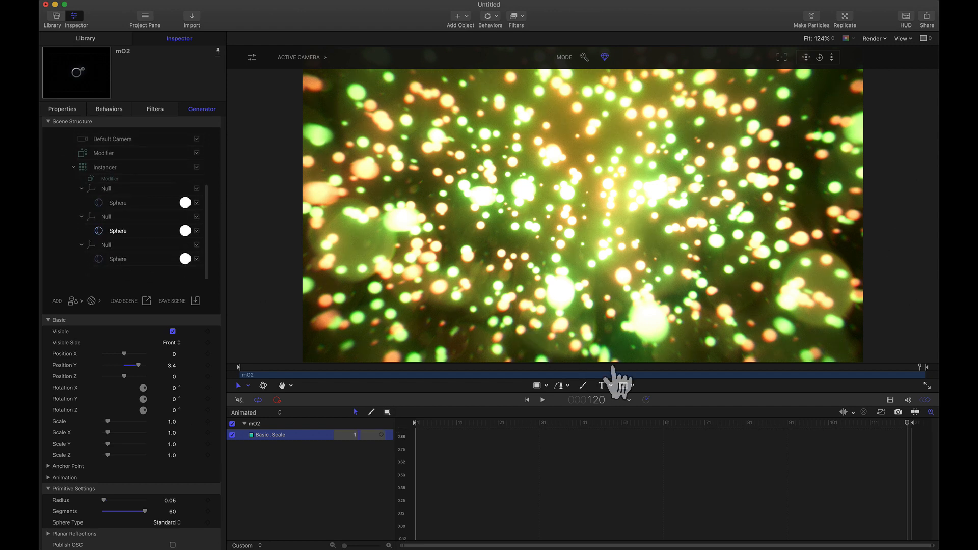
pyautogui.click(208, 422)
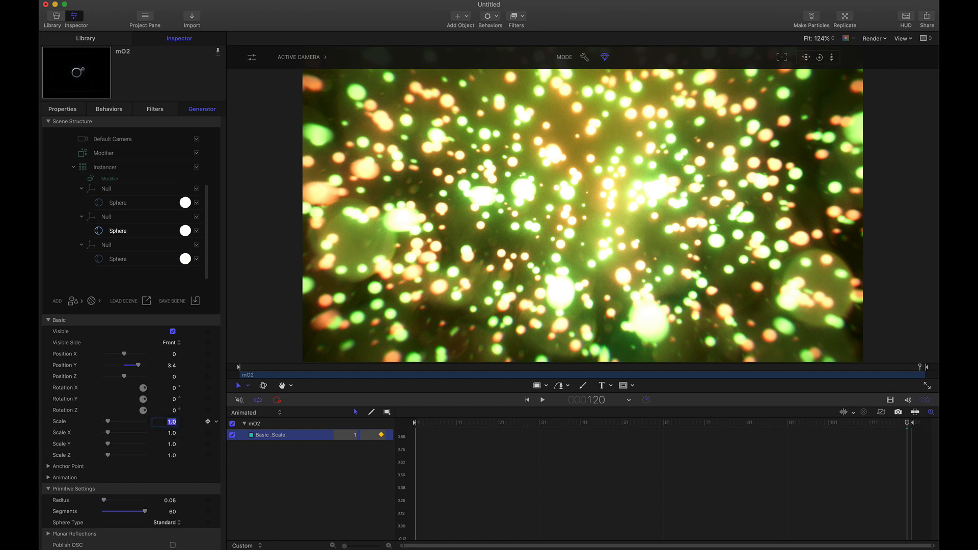
pyautogui.press('Return')
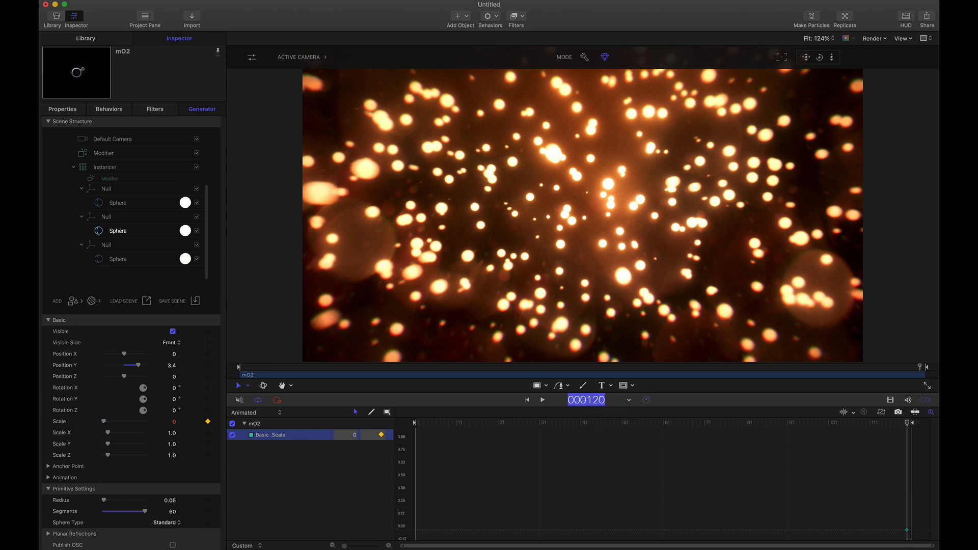
pyautogui.press('Return')
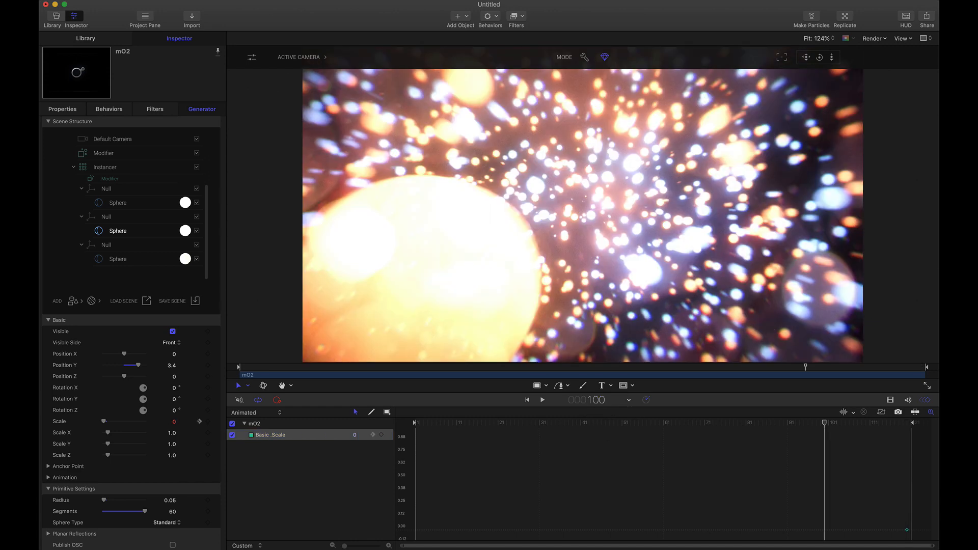
pyautogui.write('1')
pyautogui.press('Return')
pyautogui.click(390, 435)
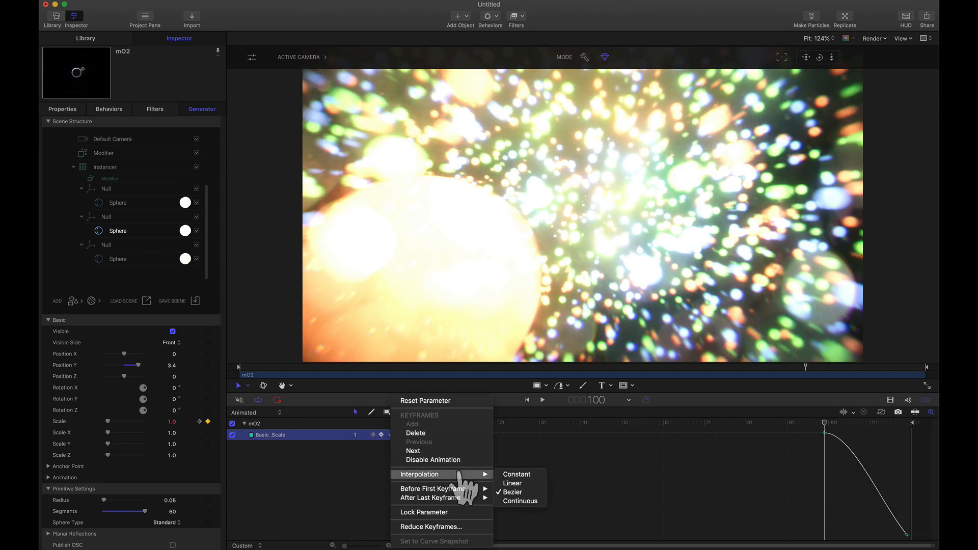
pyautogui.click(504, 483)
# - Keyframe the third Null's Sphere Scale from 1 on frame 100 to 0 on frame 120, Linear, and preview the animation
pyautogui.click(118, 259)
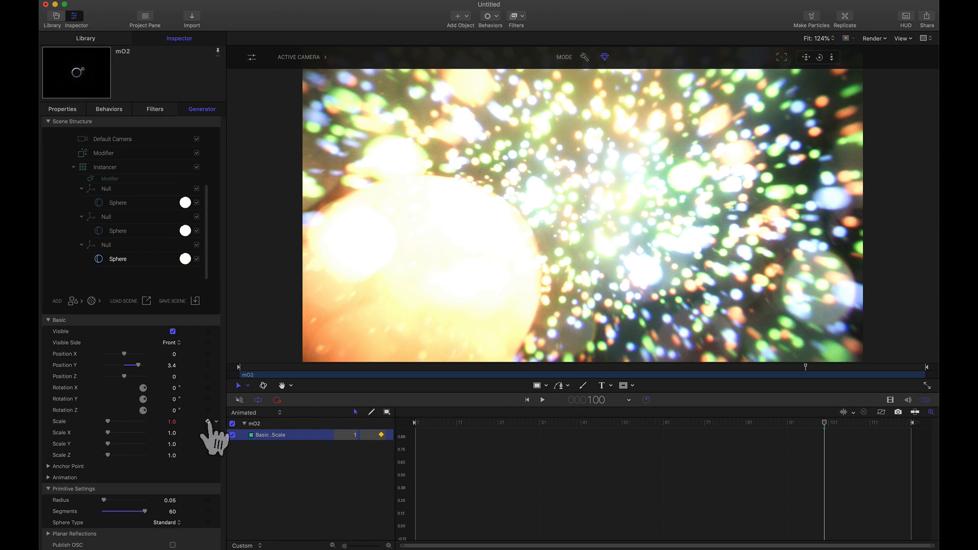
pyautogui.moveTo(840, 425); pyautogui.dragTo(938, 429)
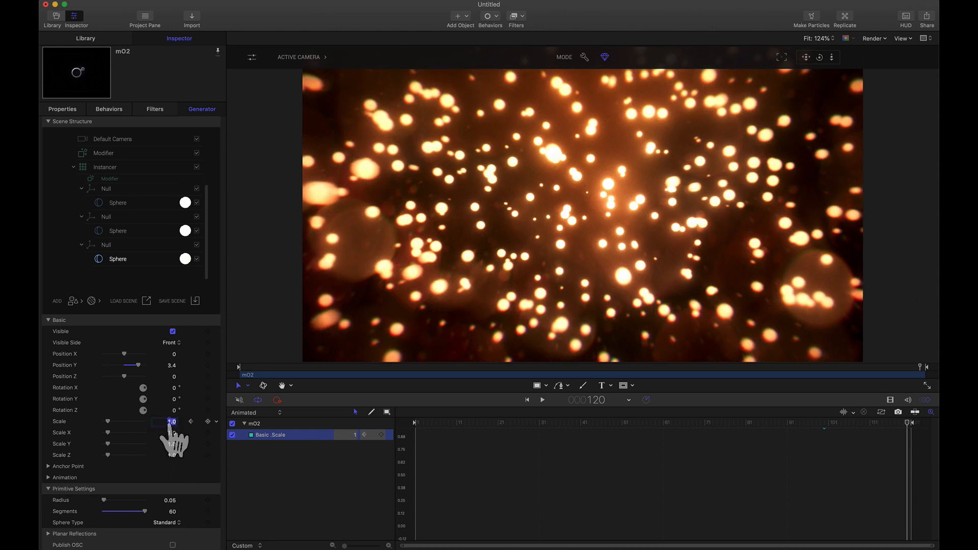
pyautogui.write('0')
pyautogui.press('Return')
pyautogui.rightClick(393, 437)
pyautogui.click(506, 481)
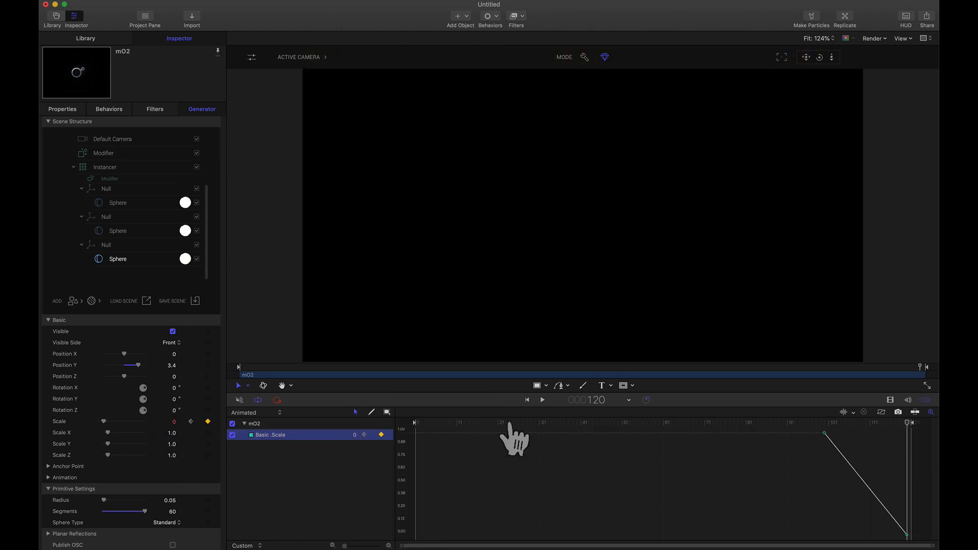
pyautogui.moveTo(590, 424); pyautogui.dragTo(903, 425)
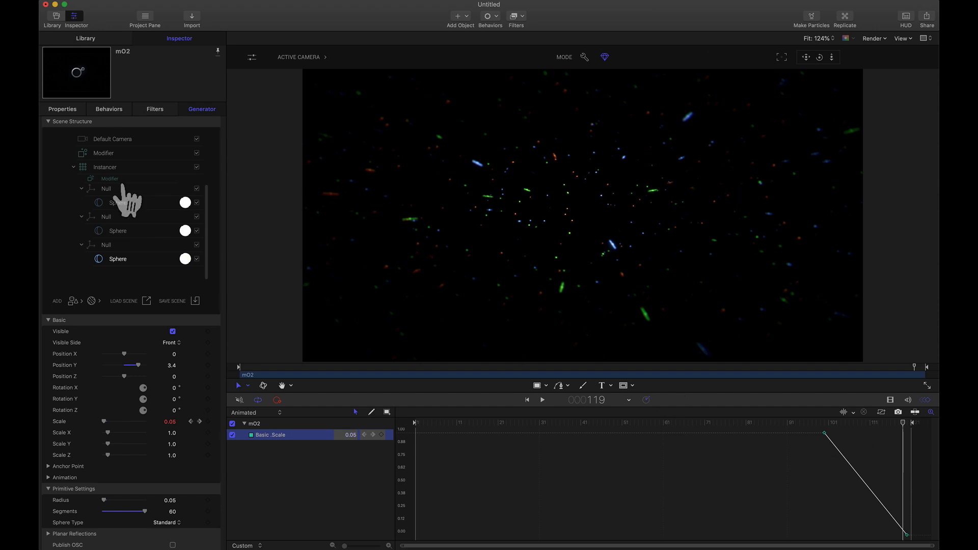
pyautogui.click(102, 155)
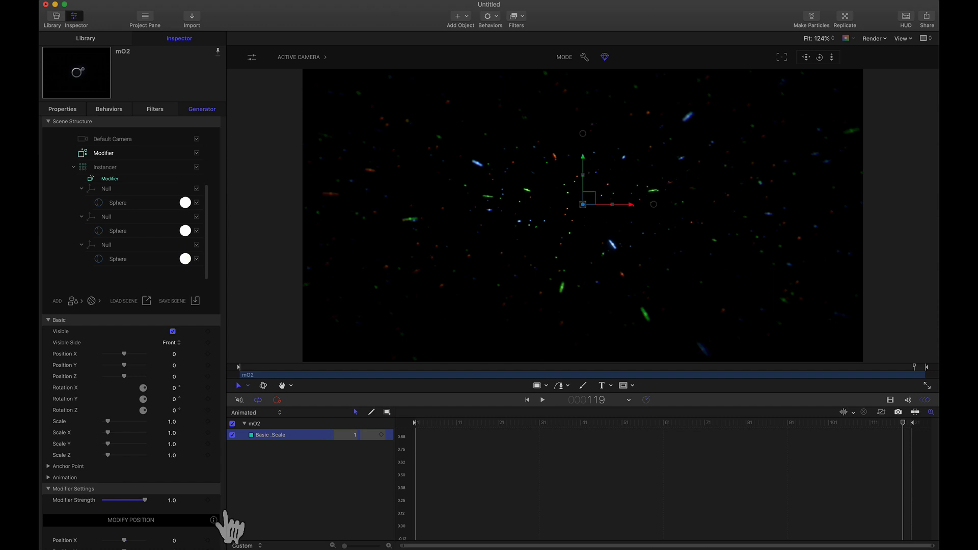
pyautogui.scroll(-8, 225, 522)
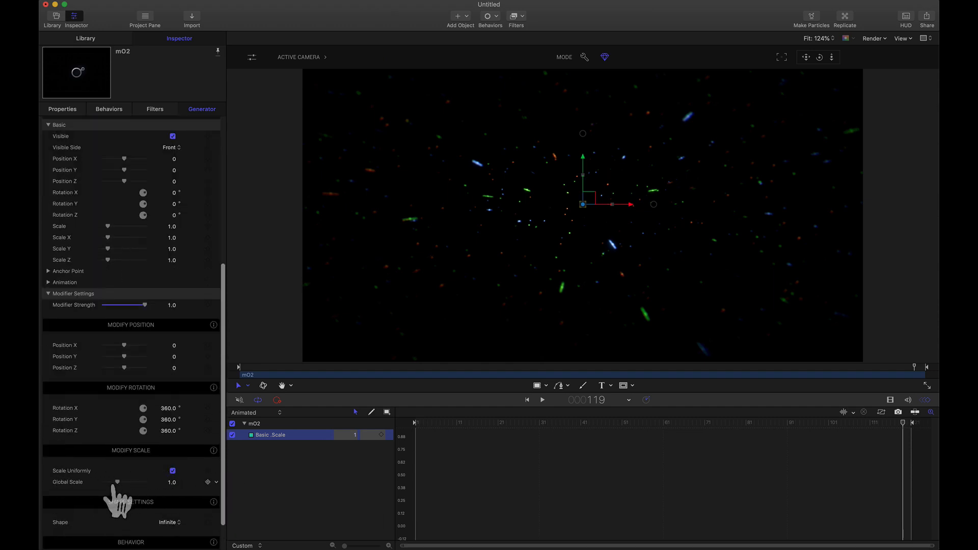
pyautogui.click(301, 491)
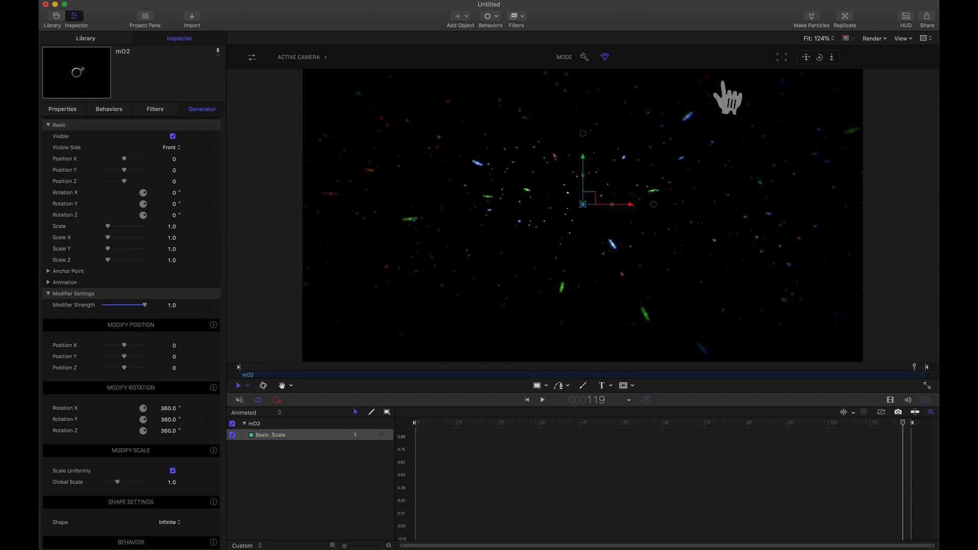
pyautogui.moveTo(548, 425); pyautogui.dragTo(663, 444)
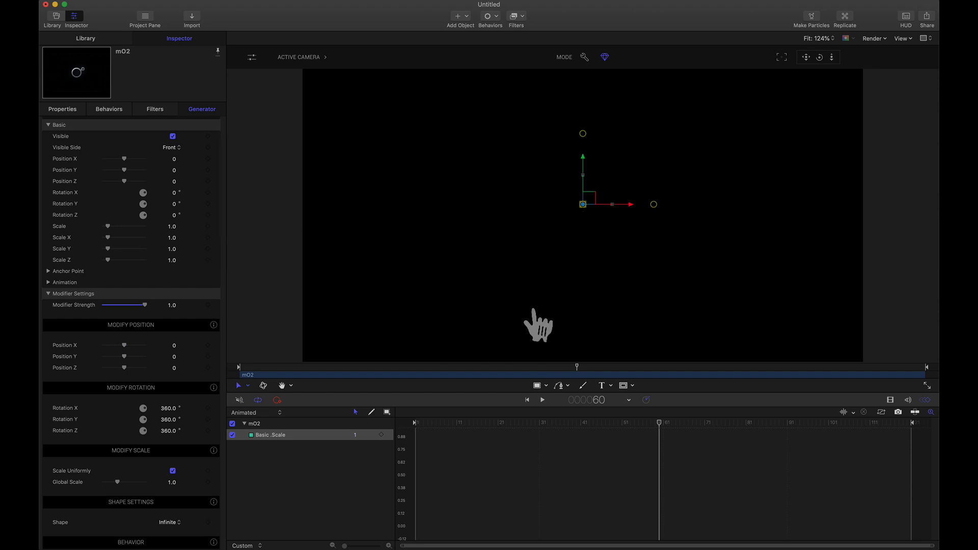
# - Set the Instancer's Scale keyframe on frame 1 to 0.1 and preview the animation
pyautogui.moveTo(458, 423); pyautogui.dragTo(355, 423)
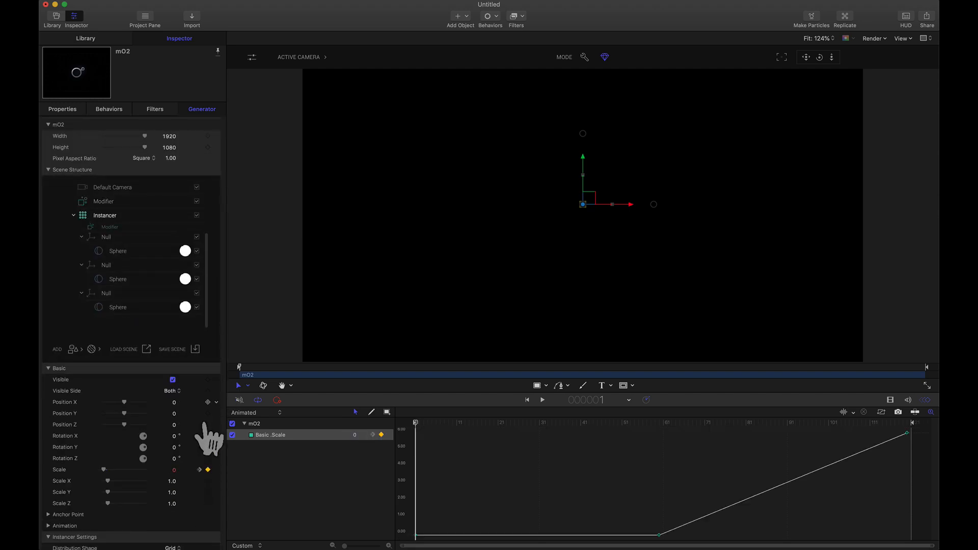
pyautogui.click(174, 470)
pyautogui.write('0.1')
pyautogui.press('Return')
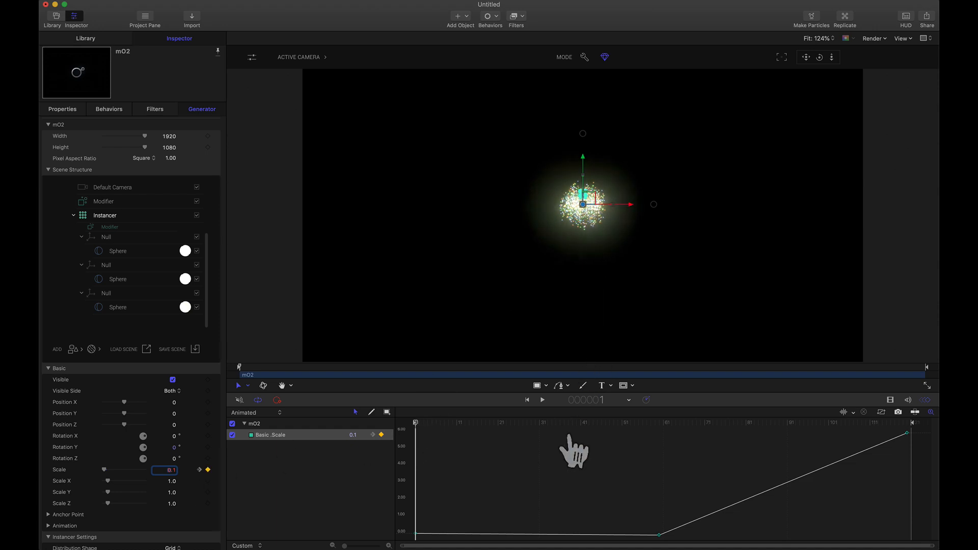
pyautogui.moveTo(589, 423); pyautogui.dragTo(564, 423)
pyautogui.moveTo(457, 426); pyautogui.dragTo(357, 453)
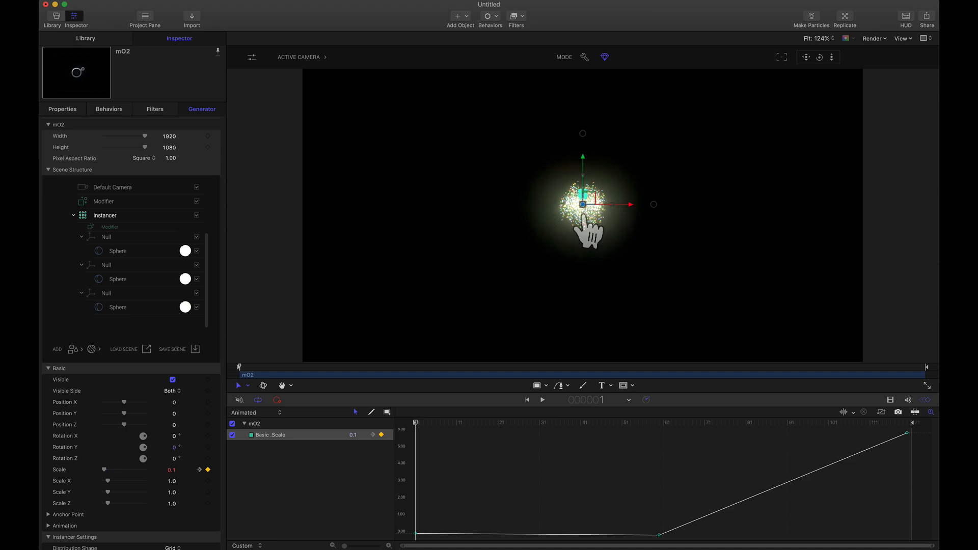
# - Keyframe the Instancer's Position Y at -7.0 on frame 1 and 0 on frame 60
pyautogui.click(208, 413)
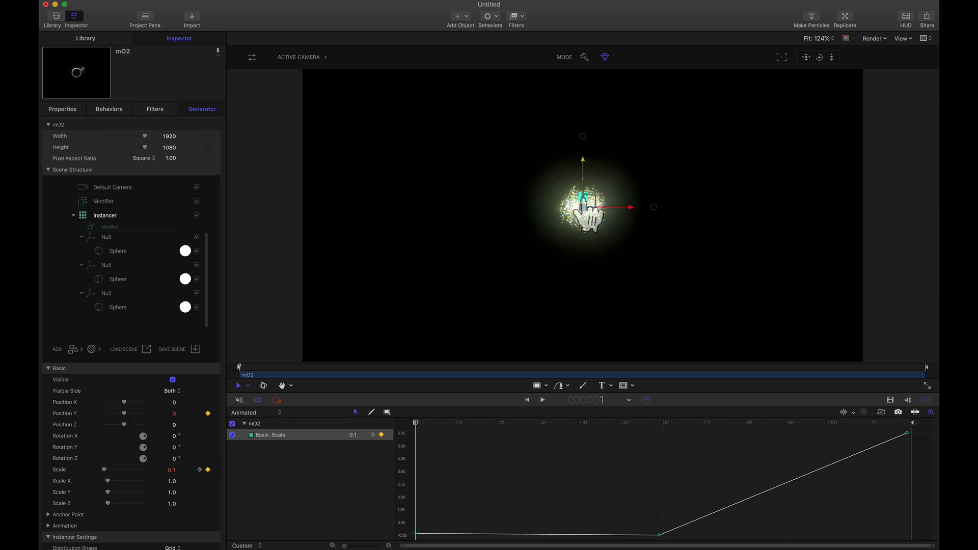
pyautogui.moveTo(584, 161); pyautogui.dragTo(600, 348)
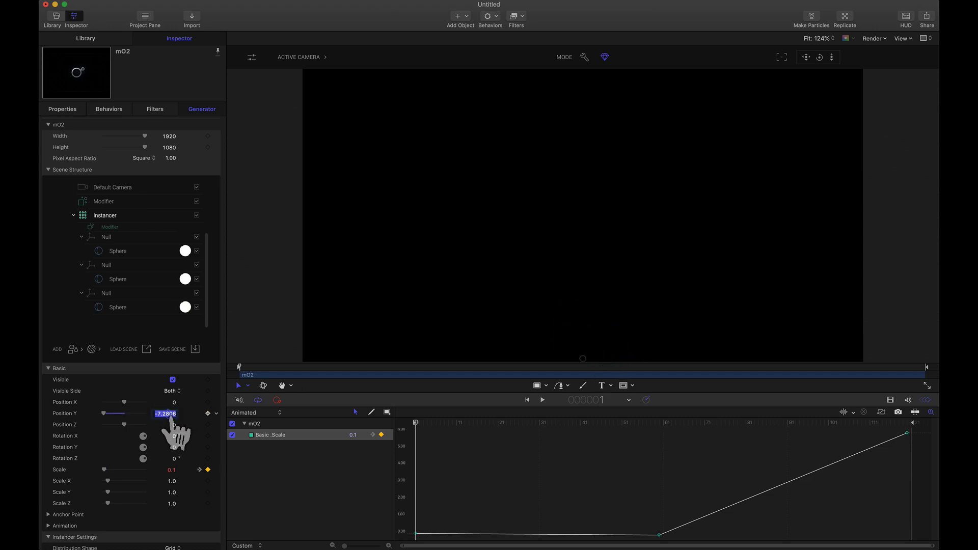
pyautogui.write('-7.0')
pyautogui.press('Return')
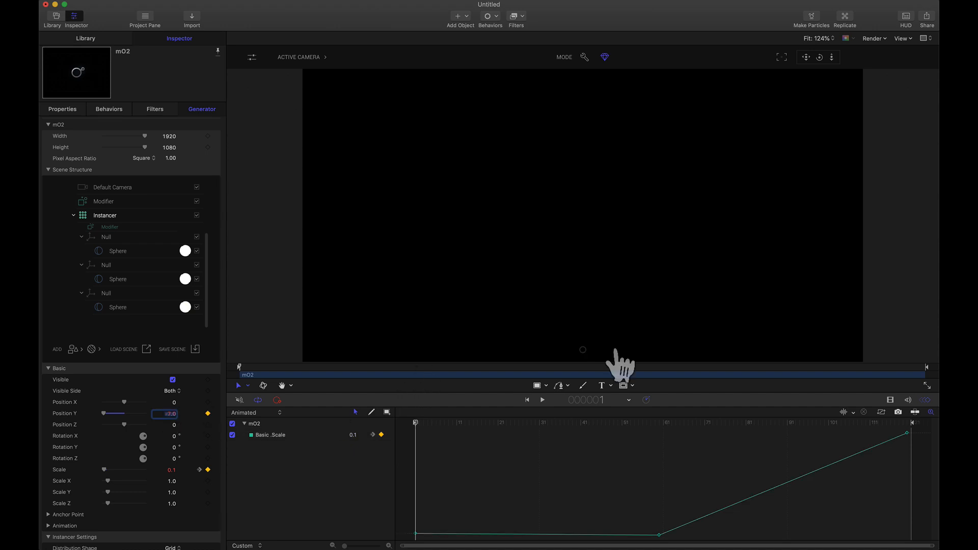
pyautogui.moveTo(475, 423); pyautogui.dragTo(658, 446)
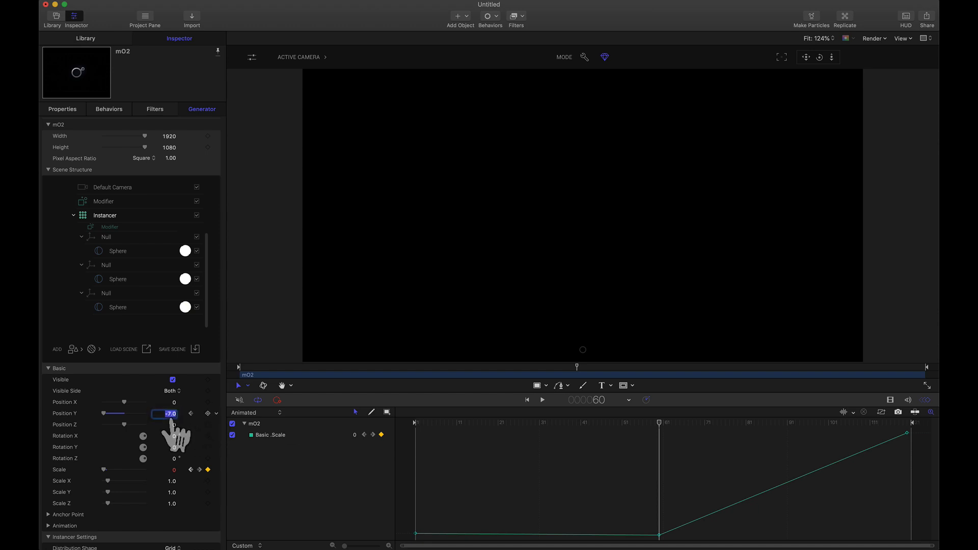
pyautogui.write('0')
pyautogui.press('Return')
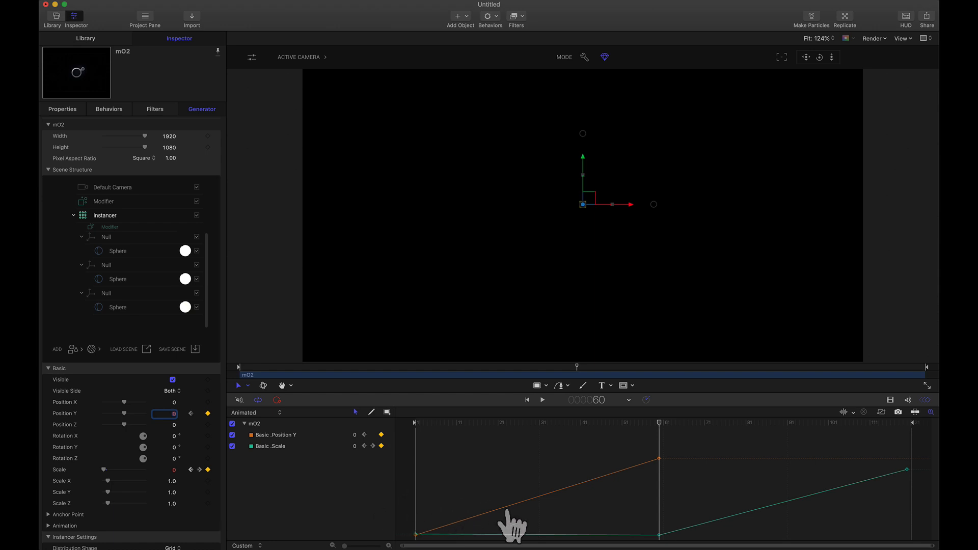
# - Switch the Position Y curve to Bezier, bend its handles so the rise slows toward frame 60, and preview the animation
pyautogui.click(319, 436)
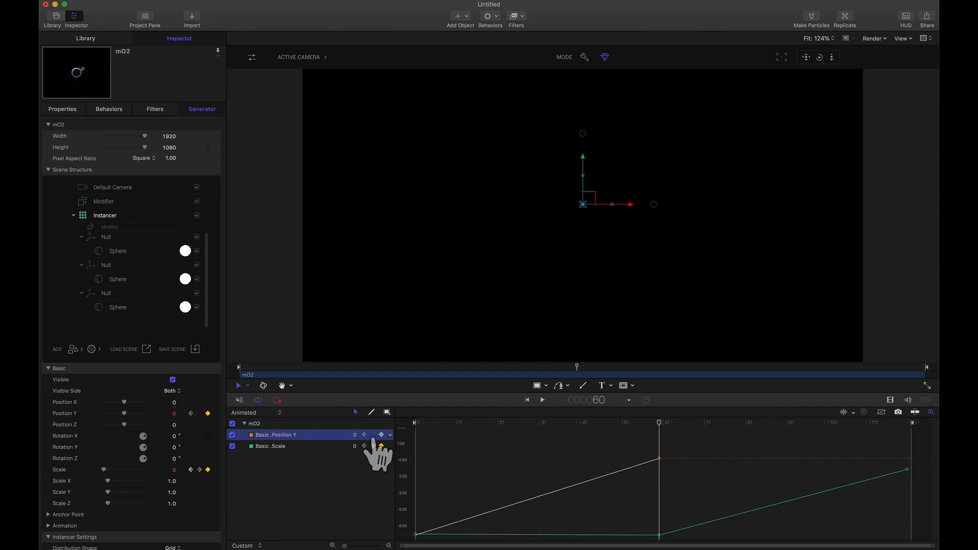
pyautogui.click(391, 436)
pyautogui.moveTo(450, 475)
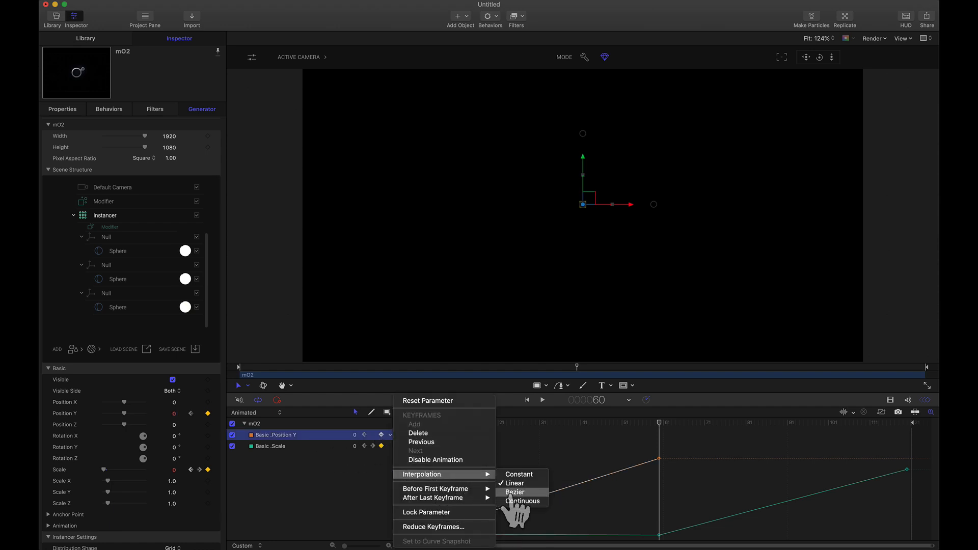
pyautogui.click(510, 493)
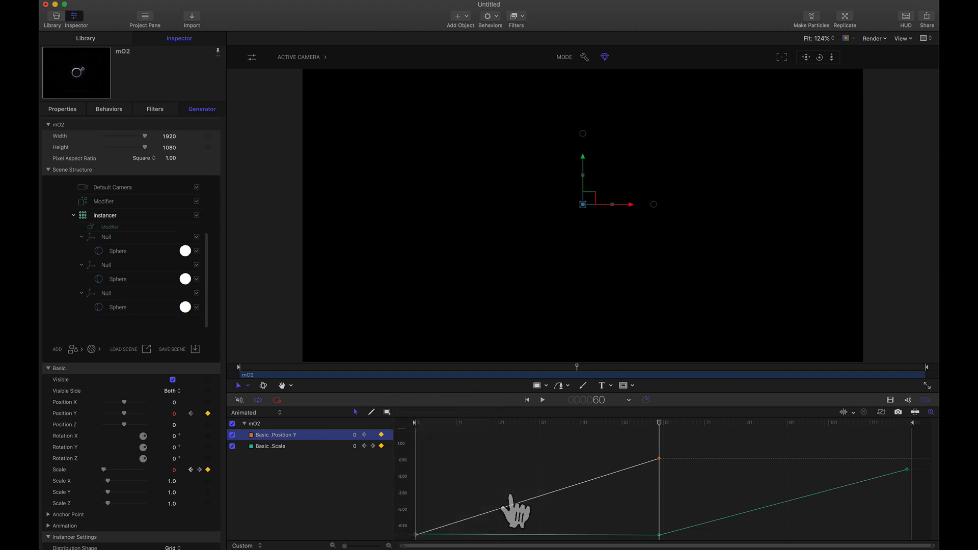
pyautogui.click(660, 460)
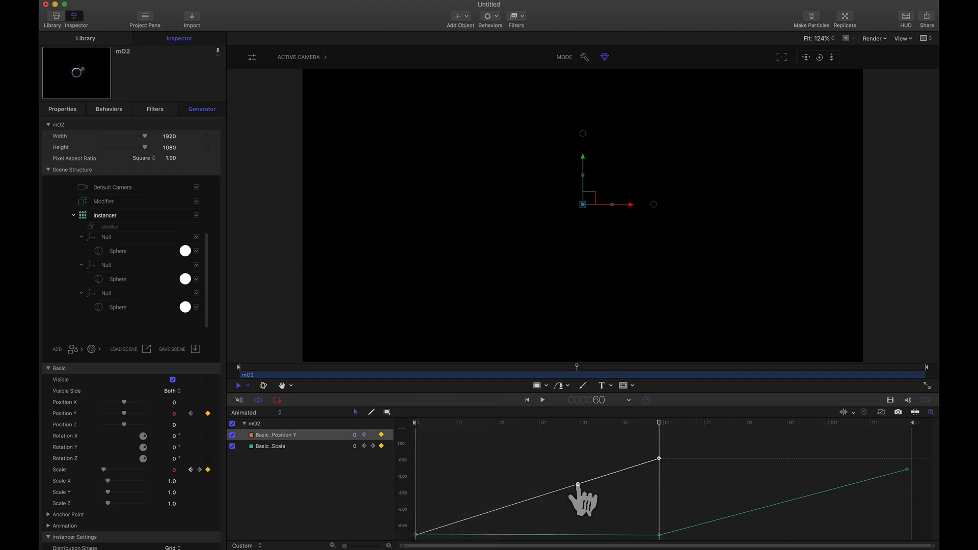
pyautogui.moveTo(576, 483); pyautogui.dragTo(574, 464)
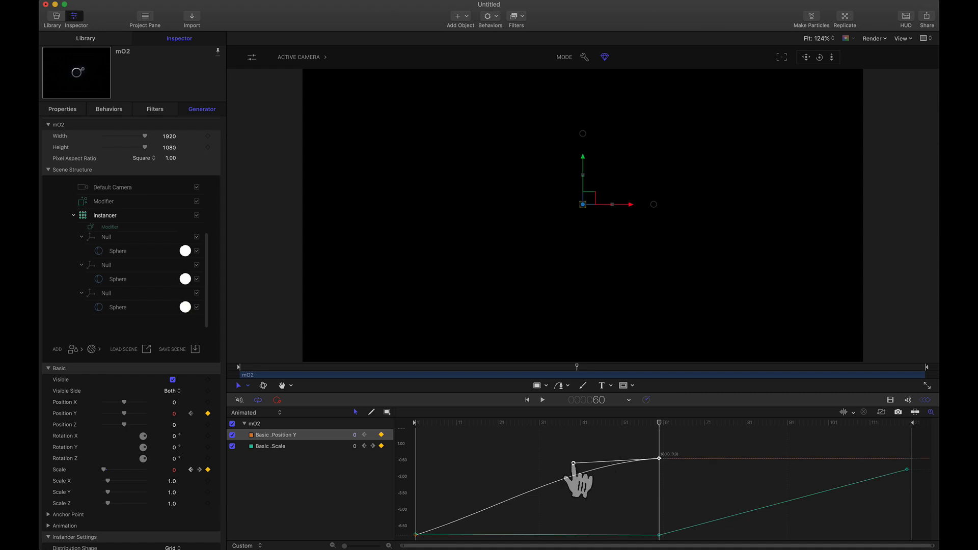
pyautogui.moveTo(573, 464); pyautogui.dragTo(563, 460)
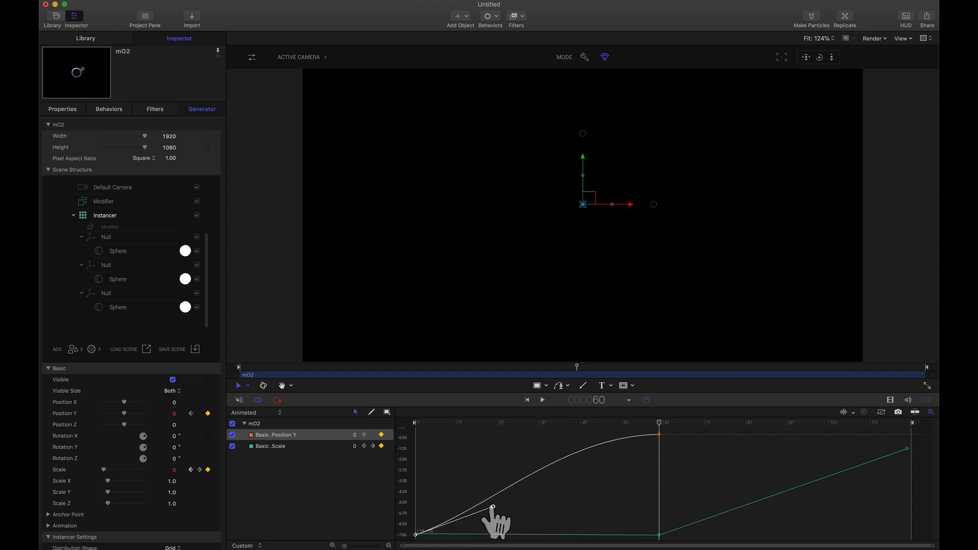
pyautogui.moveTo(497, 510); pyautogui.dragTo(483, 493)
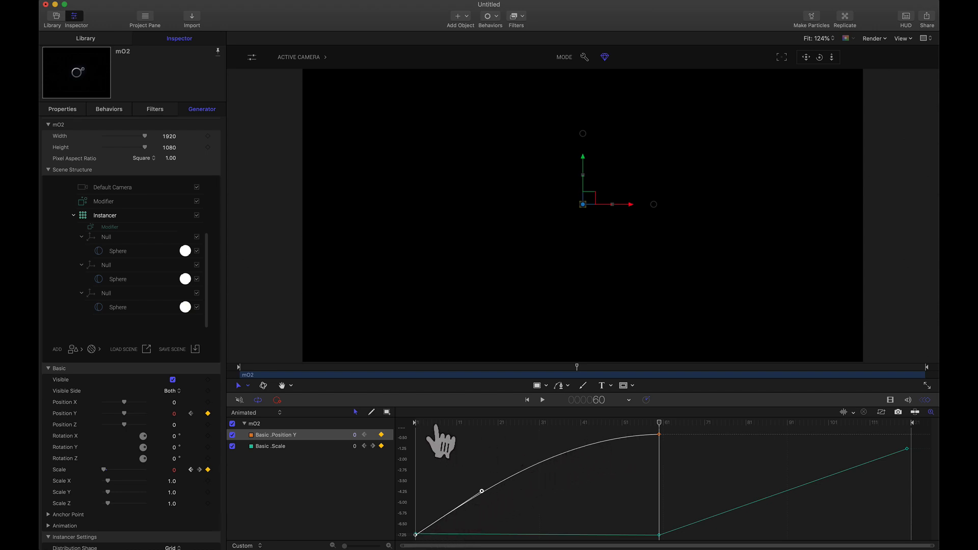
pyautogui.press('Home')
pyautogui.moveTo(415, 442); pyautogui.dragTo(928, 444)
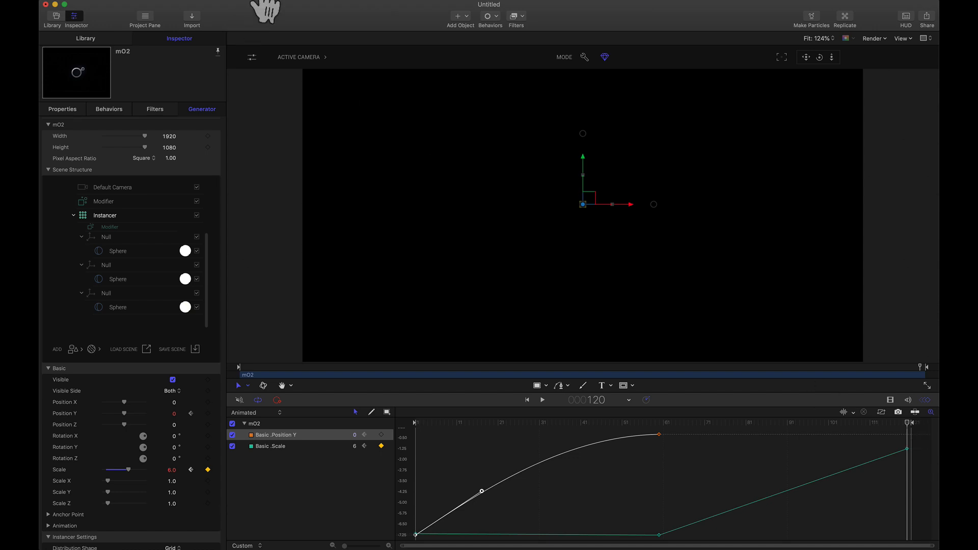
# - Export the project as a QuickTime movie with Render Quality set to Best
pyautogui.click(260, 3)
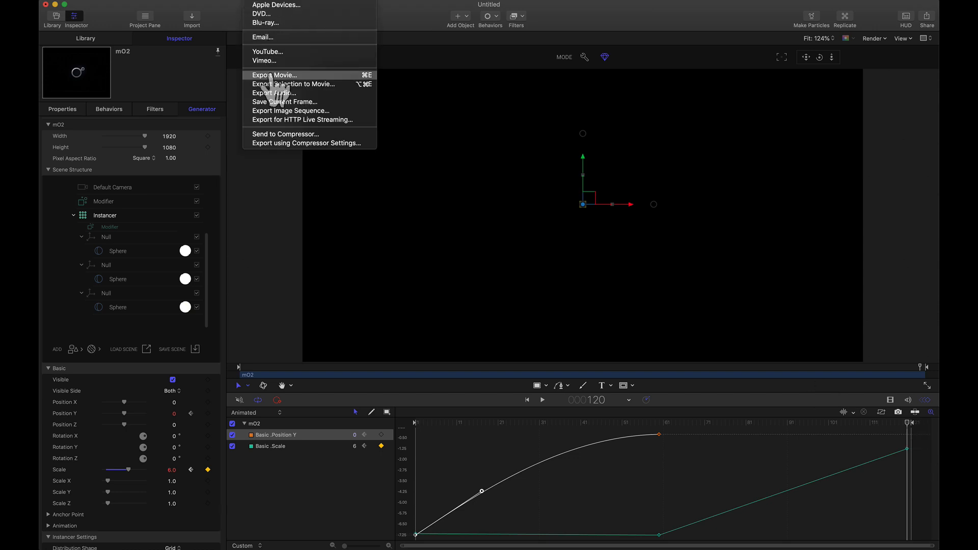
pyautogui.click(275, 75)
pyautogui.click(485, 152)
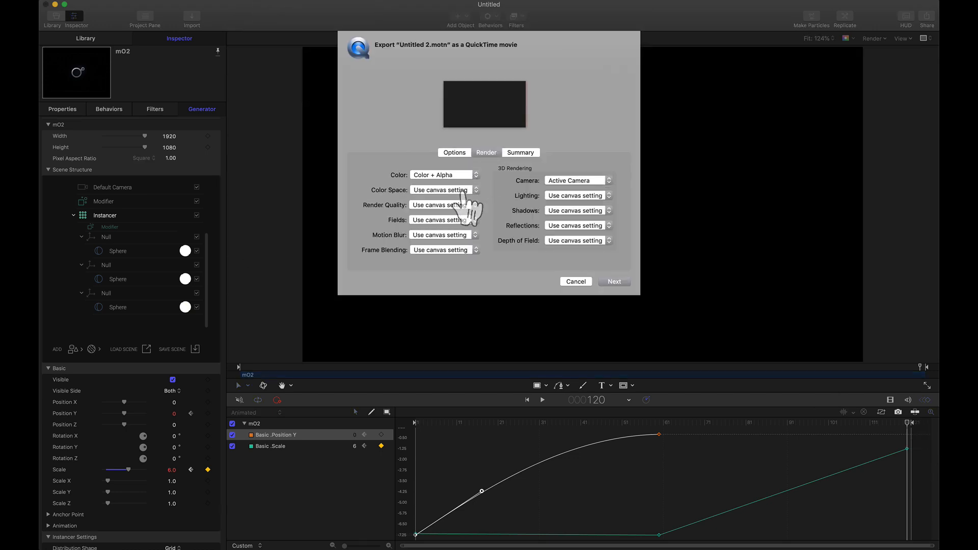
pyautogui.click(432, 207)
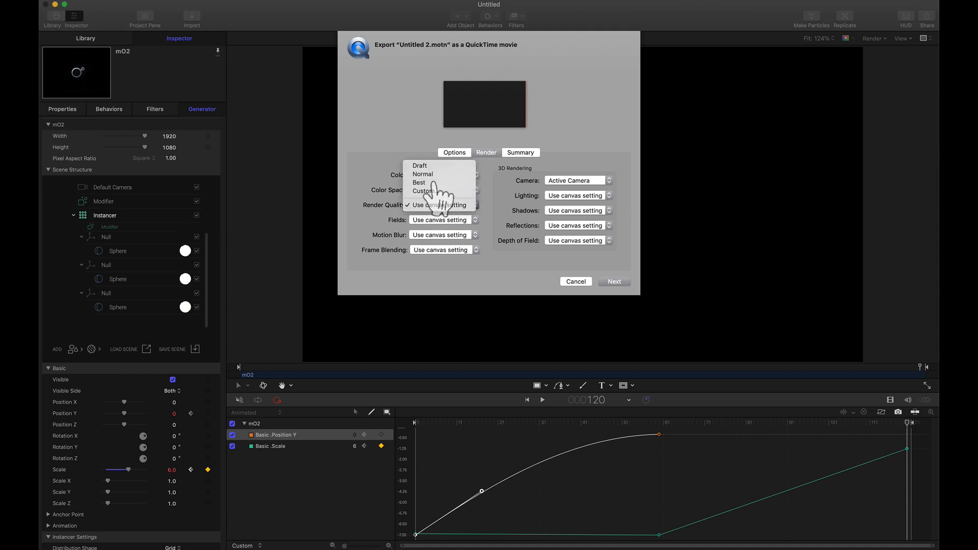
pyautogui.click(423, 182)
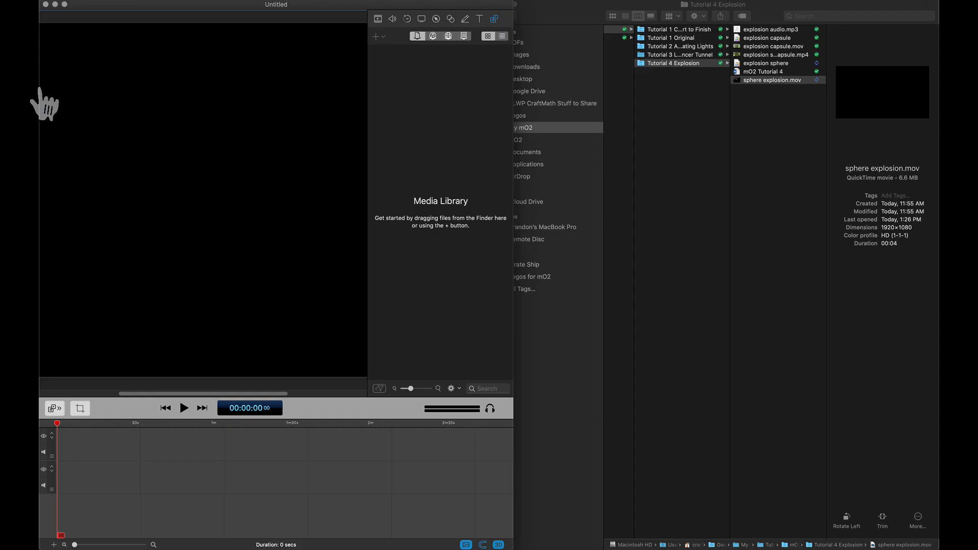
# - Import sphere explosion.mov and explosion audio.mp3 from the Tutorial 4 Explosion folder into the ScreenFlow media library
pyautogui.click(765, 82)
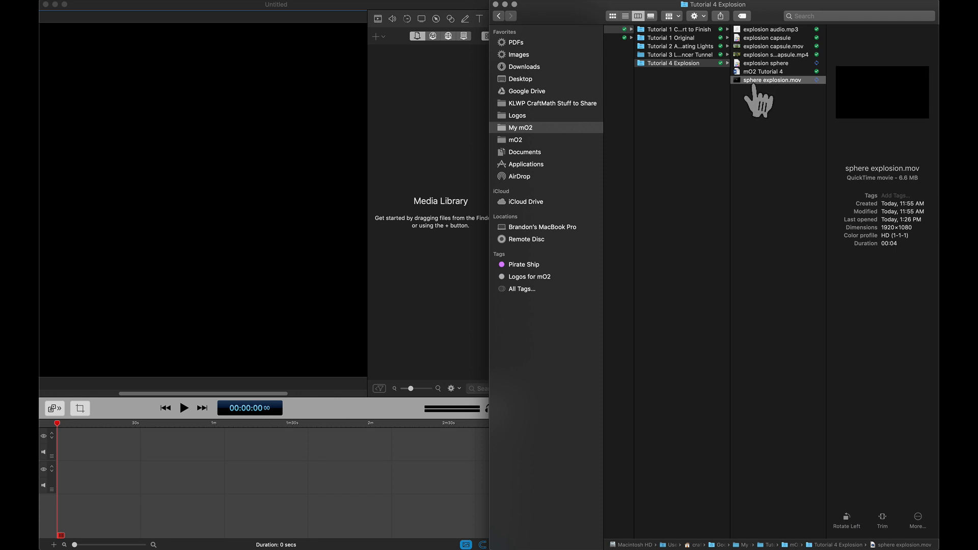
pyautogui.moveTo(756, 89); pyautogui.dragTo(432, 142)
pyautogui.click(770, 31)
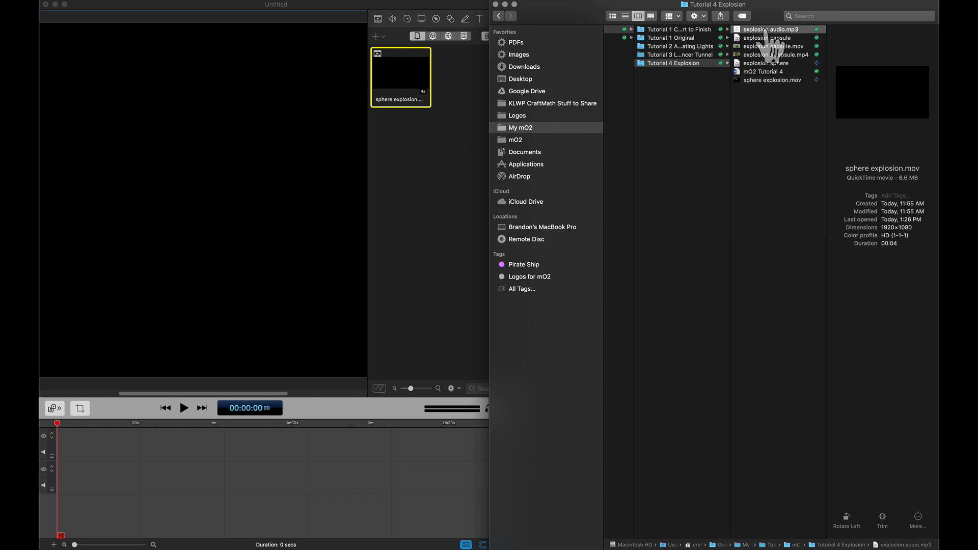
pyautogui.moveTo(770, 31); pyautogui.dragTo(436, 164)
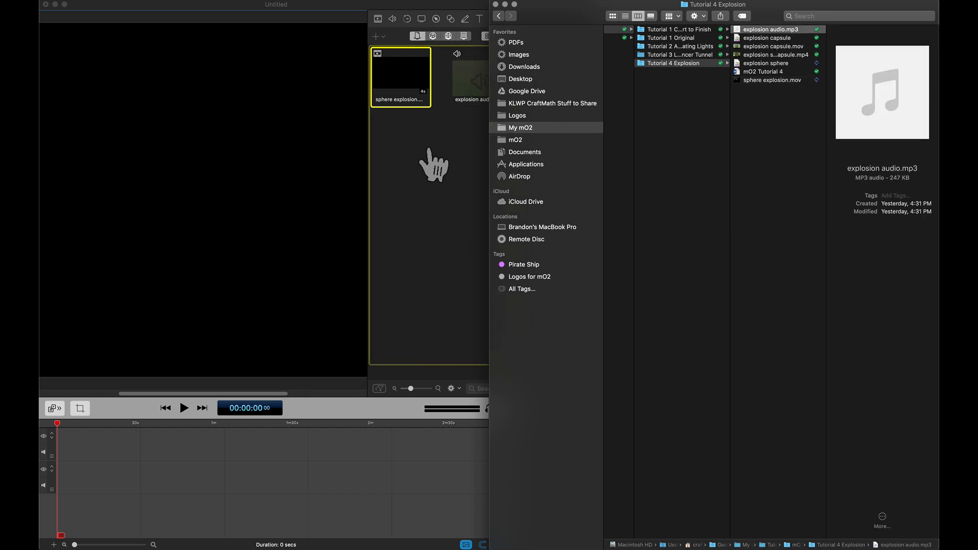
# - Place sphere explosion.mov and explosion audio.mp3 on the timeline at 0 seconds and select the video clip
pyautogui.doubleClick(844, 71)
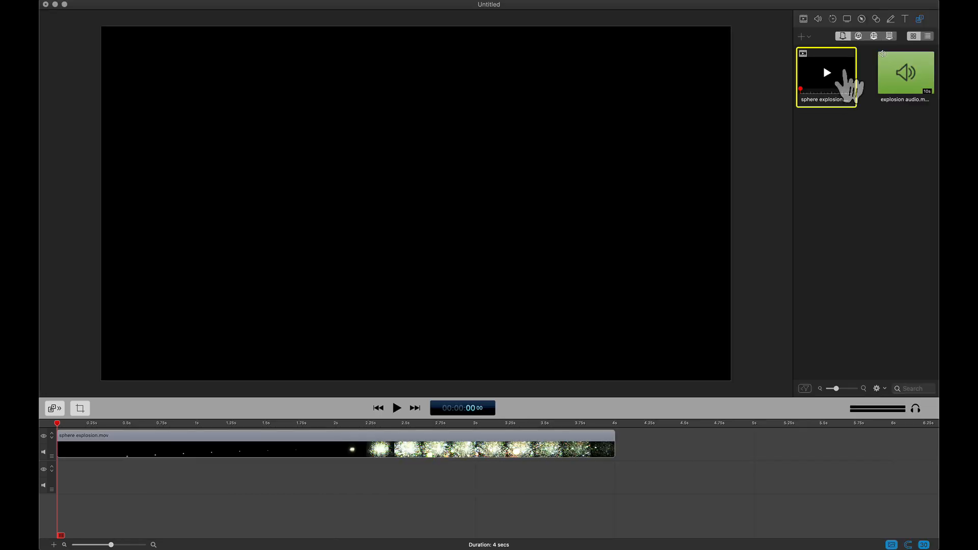
pyautogui.doubleClick(894, 60)
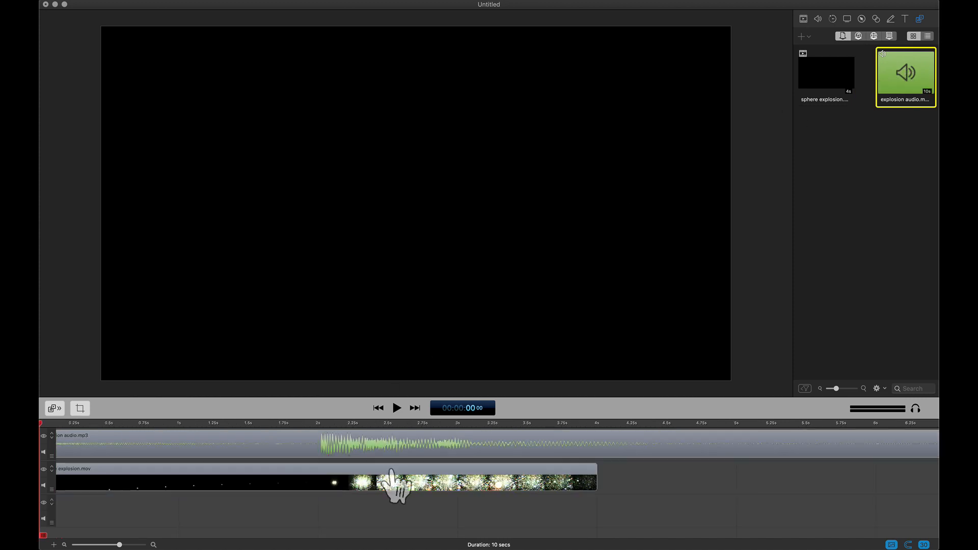
pyautogui.click(229, 474)
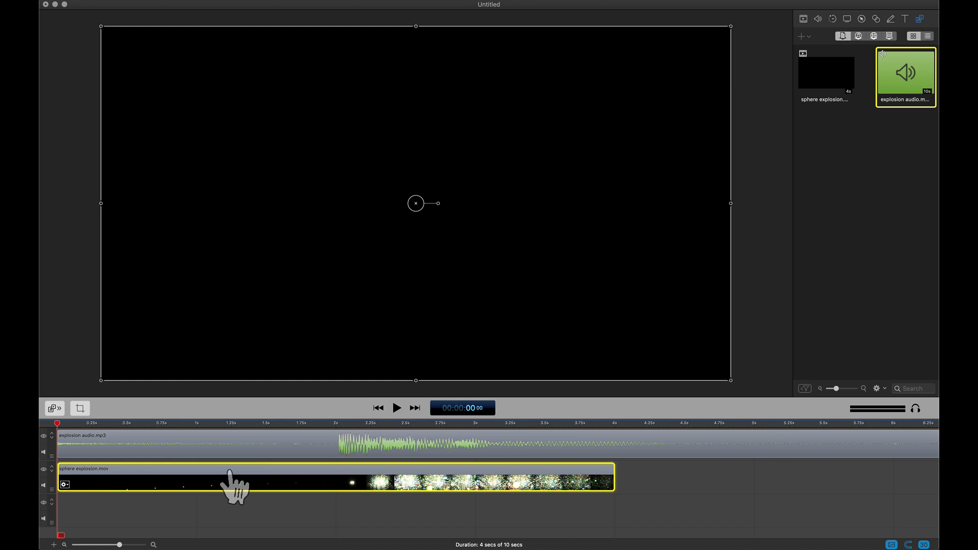
# - Examine how the explosion video lines up with the audio, checking the clip's end and the burst around 2 seconds
pyautogui.moveTo(123, 424); pyautogui.dragTo(146, 433)
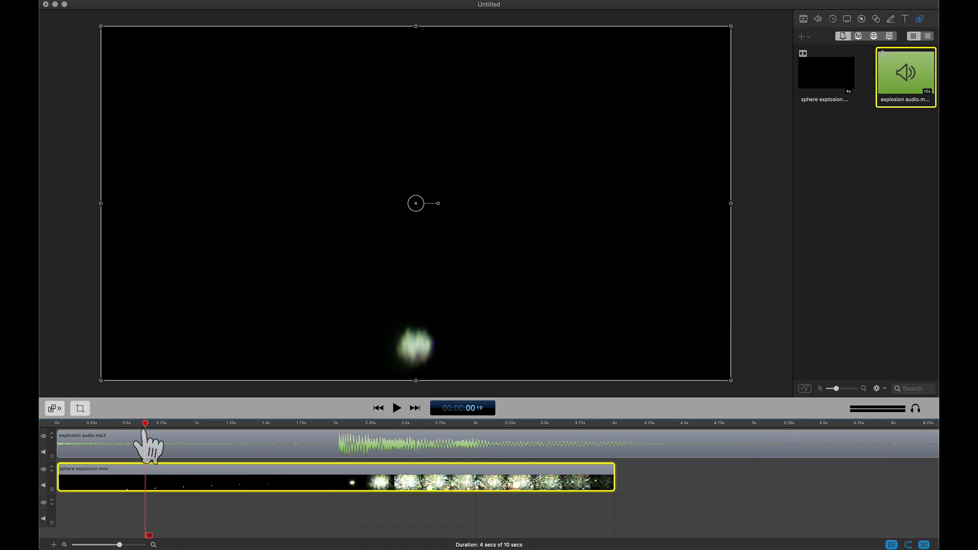
pyautogui.click(619, 425)
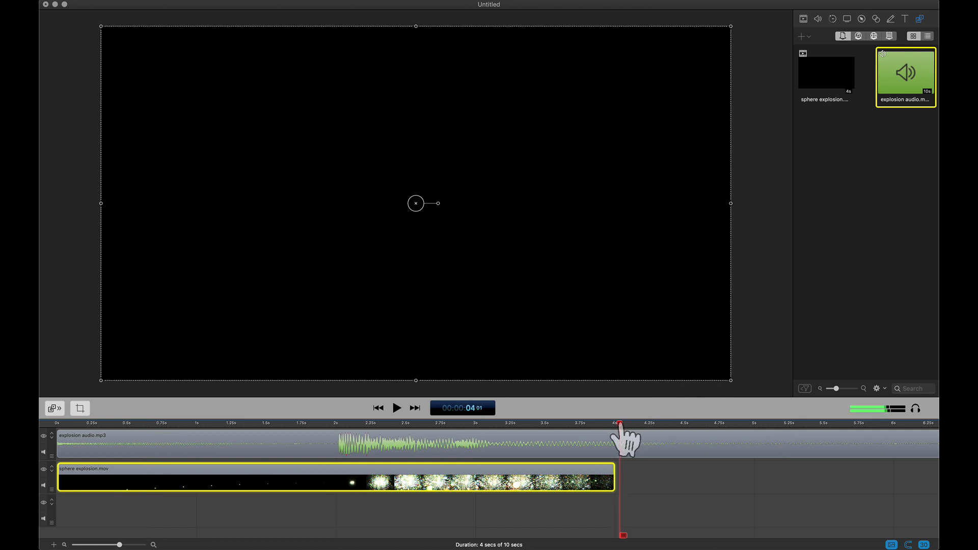
pyautogui.moveTo(620, 425); pyautogui.dragTo(615, 425)
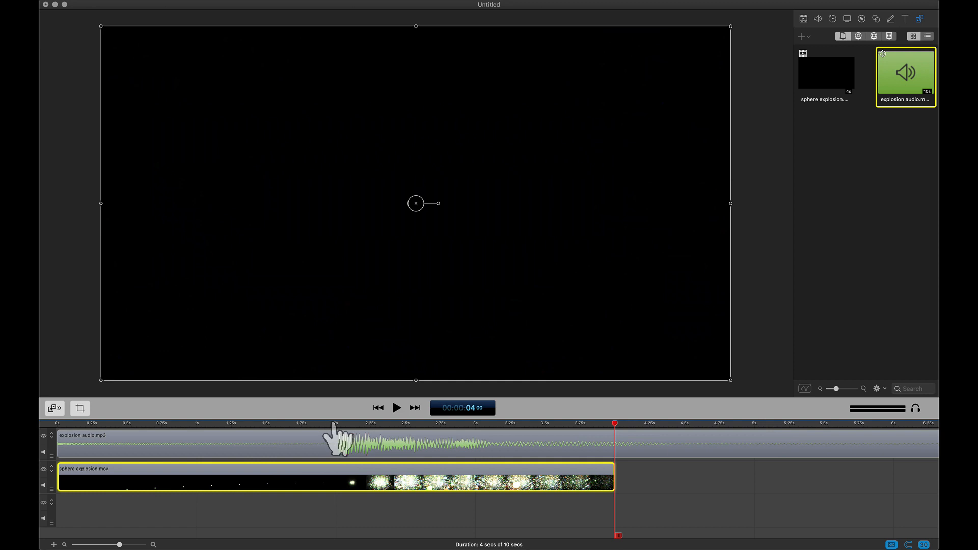
pyautogui.press('XF86AudioLowerVolume')
pyautogui.press('XF86AudioLowerVolume')
pyautogui.press('XF86AudioLowerVolume')
pyautogui.press('XF86AudioLowerVolume')
pyautogui.press('XF86AudioLowerVolume')
pyautogui.press('XF86AudioLowerVolume')
pyautogui.press('XF86AudioLowerVolume')
pyautogui.press('XF86AudioLowerVolume')
pyautogui.press('XF86AudioLowerVolume')
pyautogui.press('XF86AudioLowerVolume')
pyautogui.moveTo(334, 424); pyautogui.dragTo(338, 426)
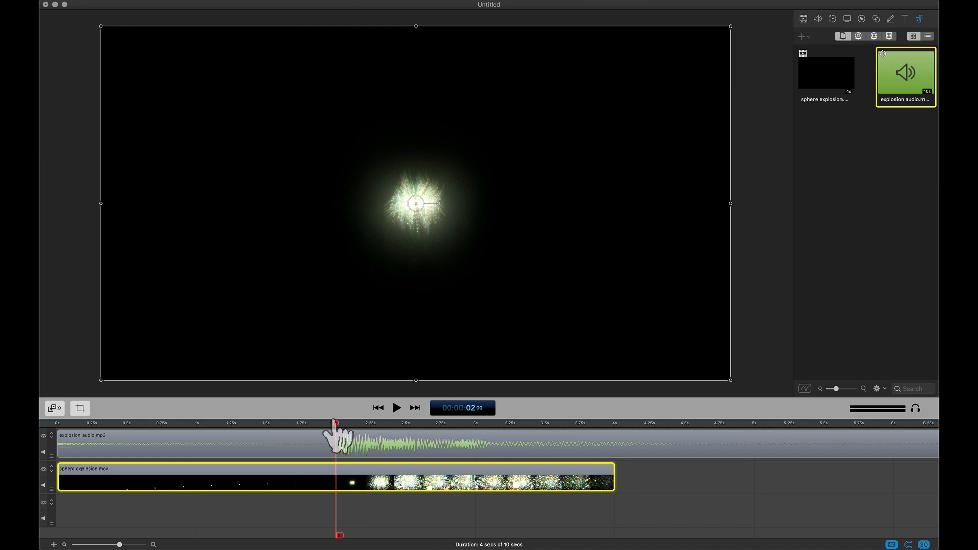
pyautogui.moveTo(336, 428); pyautogui.dragTo(331, 427)
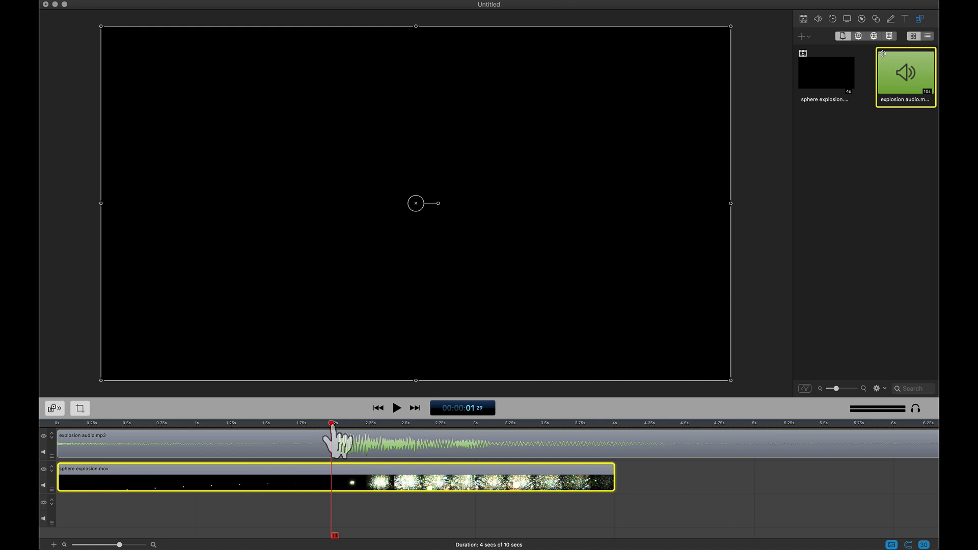
# - Split the sphere explosion clip at 00:00:01:29, shift its second part to about 2 seconds to match the audio burst, and preview it
pyautogui.press('t')
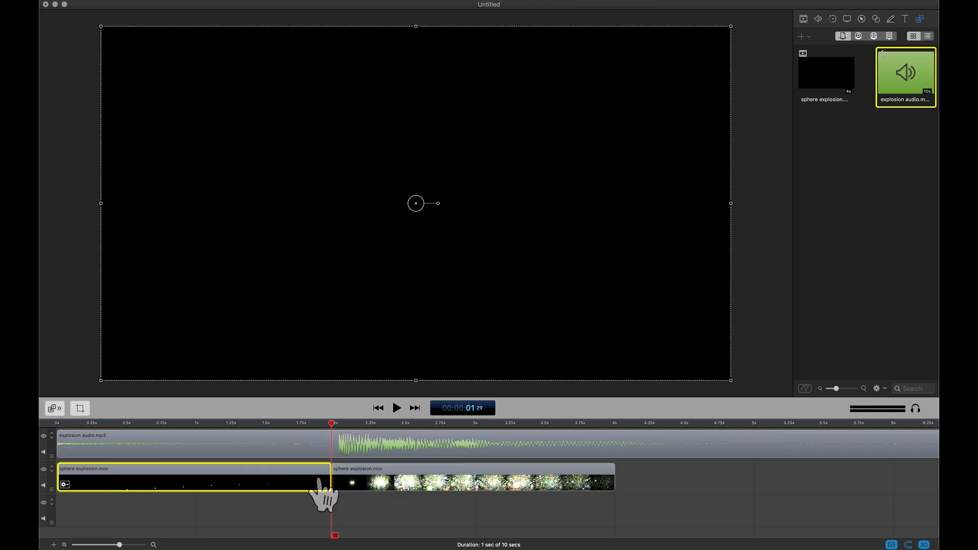
pyautogui.moveTo(357, 483); pyautogui.dragTo(359, 471)
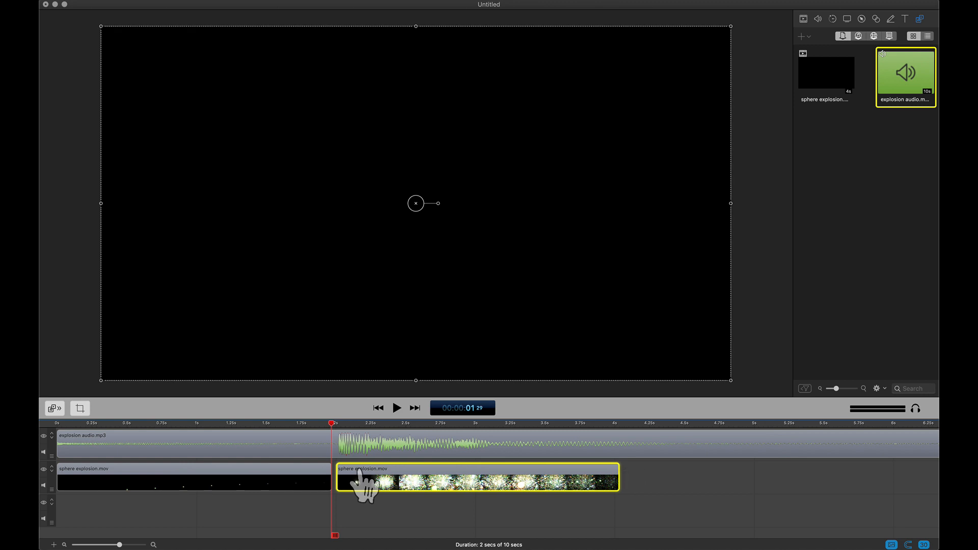
pyautogui.moveTo(370, 424); pyautogui.dragTo(57, 449)
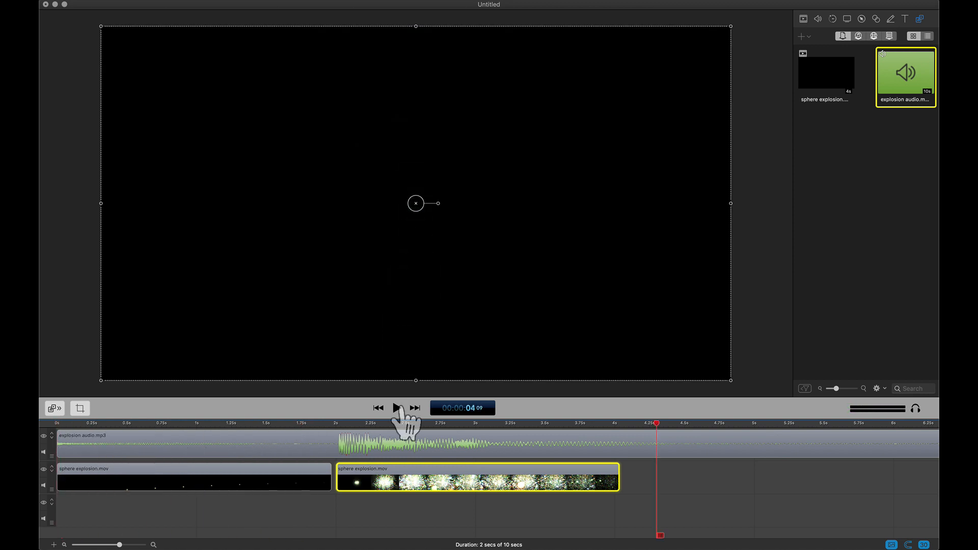
# - Split the explosion audio clip at 5 seconds and delete the remainder after the cut
pyautogui.click(703, 447)
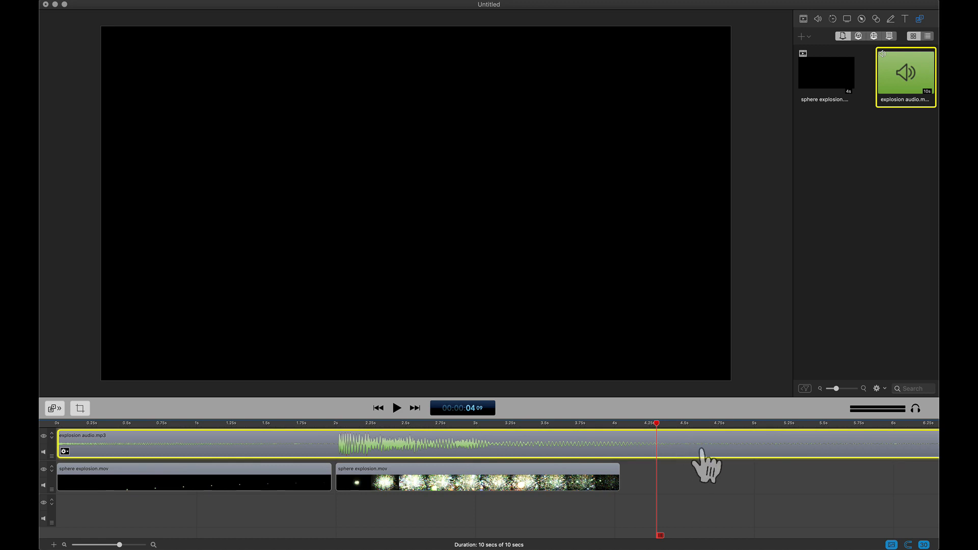
pyautogui.moveTo(657, 426); pyautogui.dragTo(755, 427)
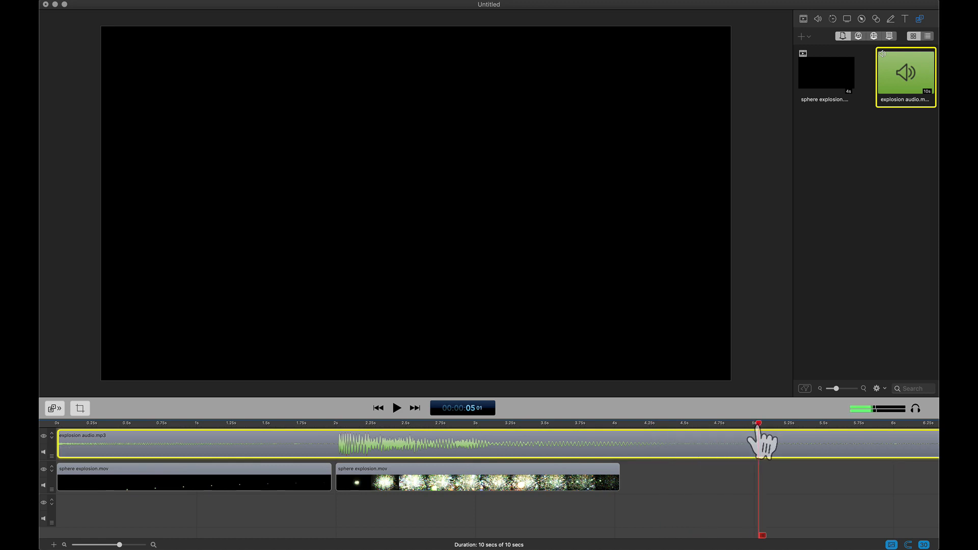
pyautogui.press('super+b')
pyautogui.click(794, 451)
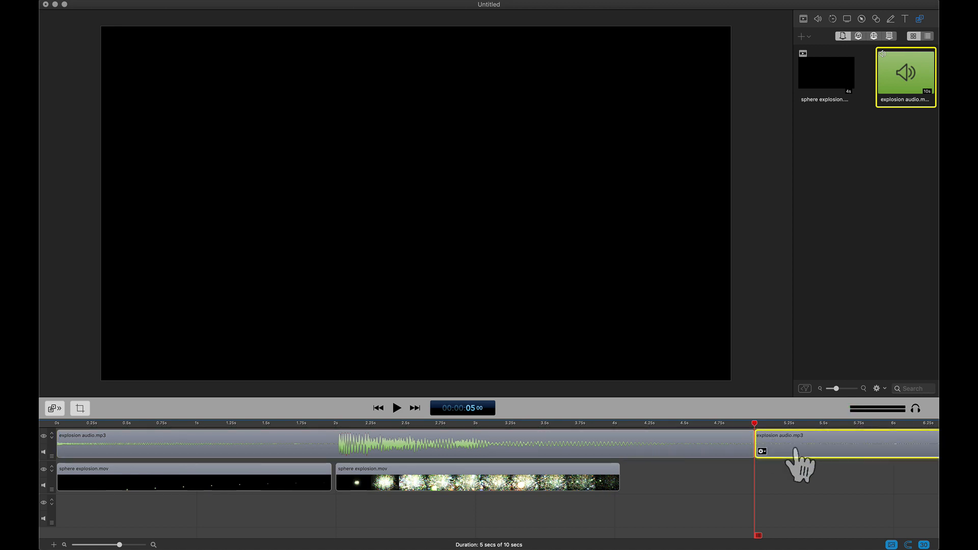
pyautogui.press('Delete')
# - Add an ending transition to the shortened explosion audio clip
pyautogui.click(730, 446)
pyautogui.rightClick(730, 450)
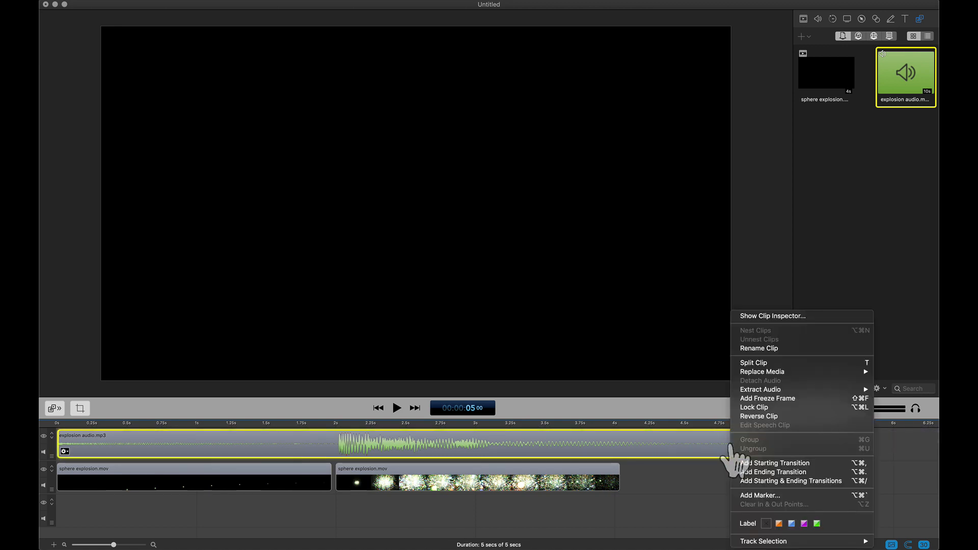
pyautogui.click(774, 472)
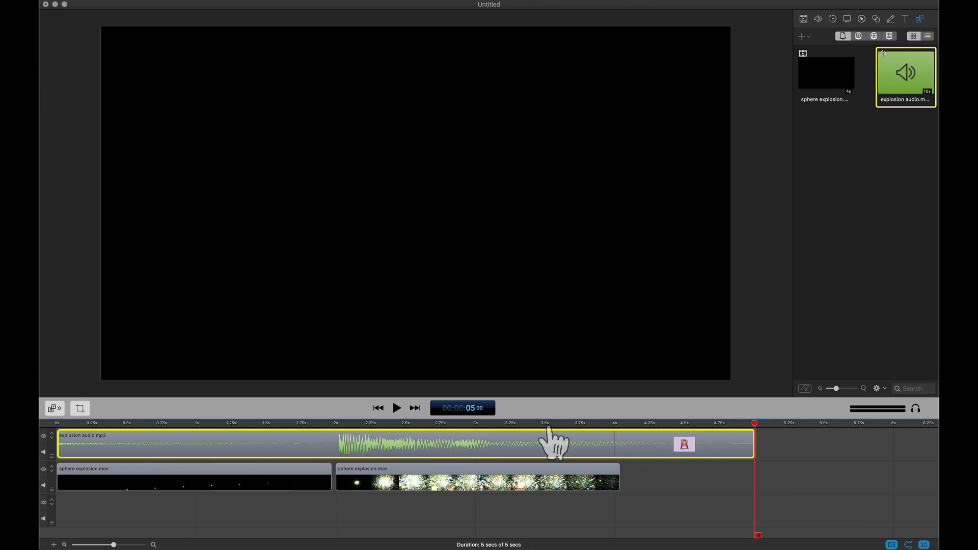
# - Check the timeline around the audio's ending transition and play the combined video and audio from the beginning
pyautogui.click(573, 424)
pyautogui.moveTo(573, 424); pyautogui.dragTo(661, 425)
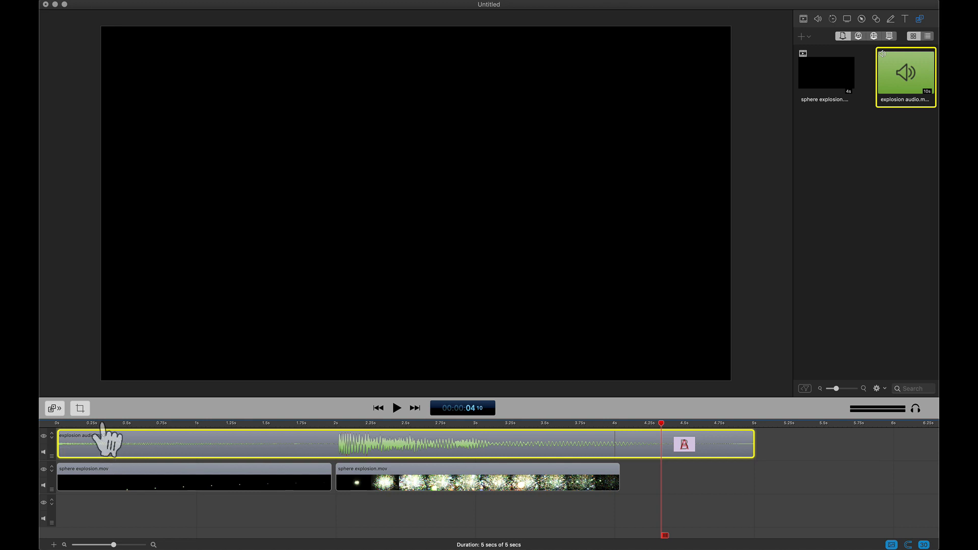
pyautogui.click(103, 425)
pyautogui.moveTo(103, 425); pyautogui.dragTo(41, 434)
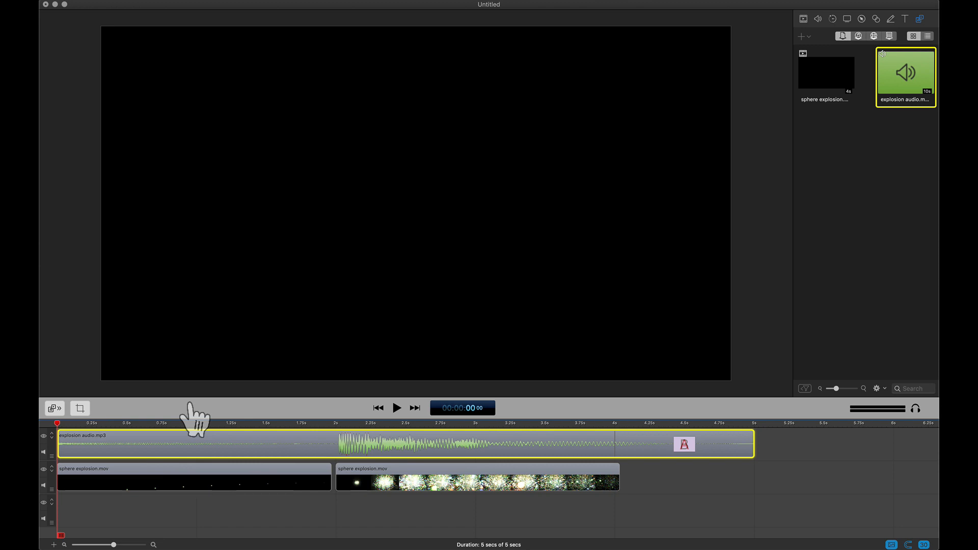
pyautogui.click(397, 410)
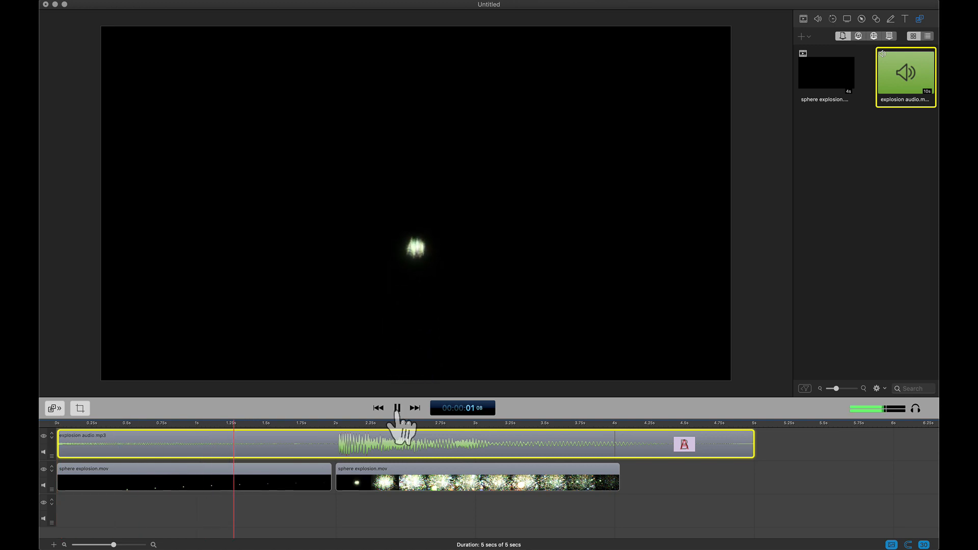